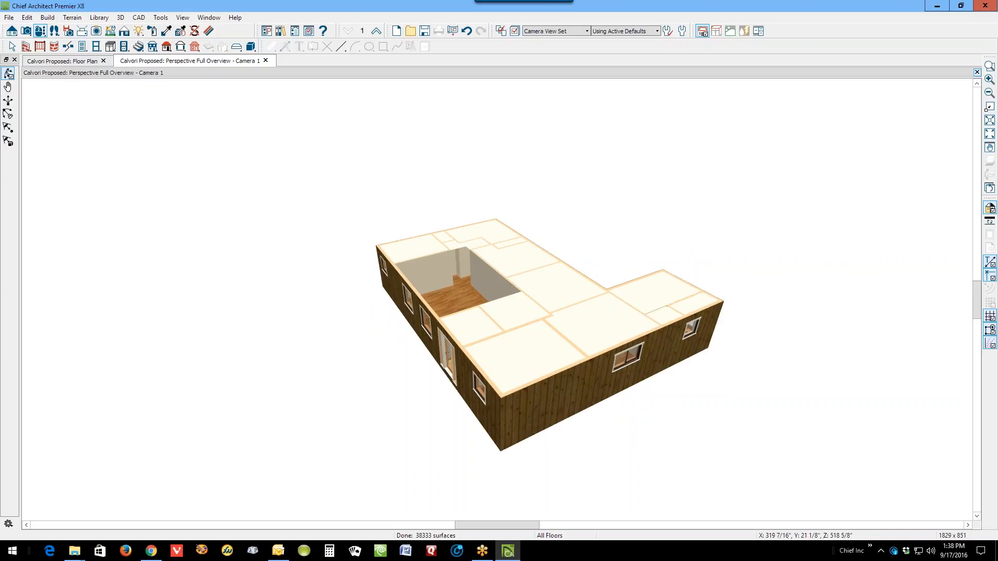
Return from the 3D overview to the floor plan and check the roof options of the utility room's exterior end wall
click(976, 72)
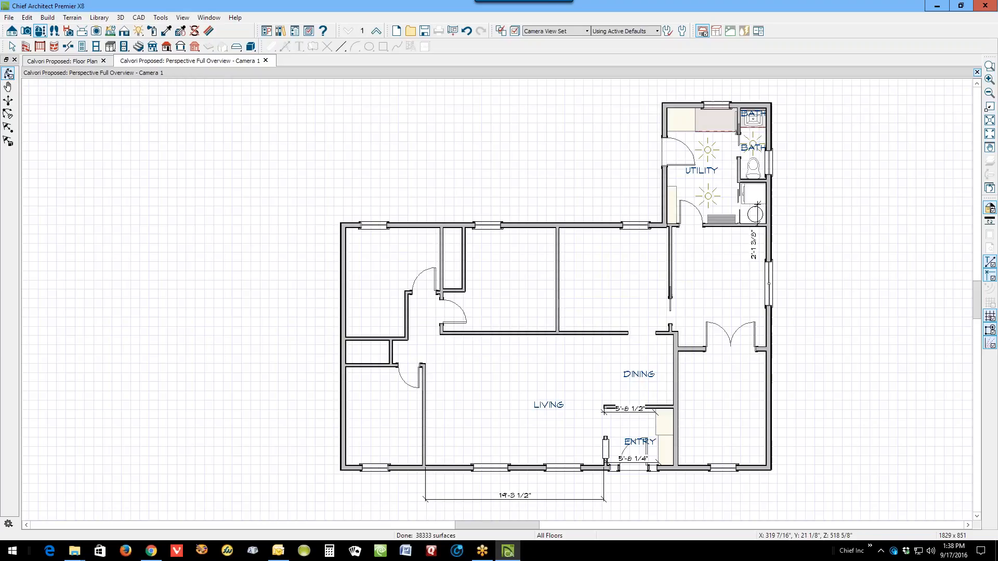
right_click(685, 105)
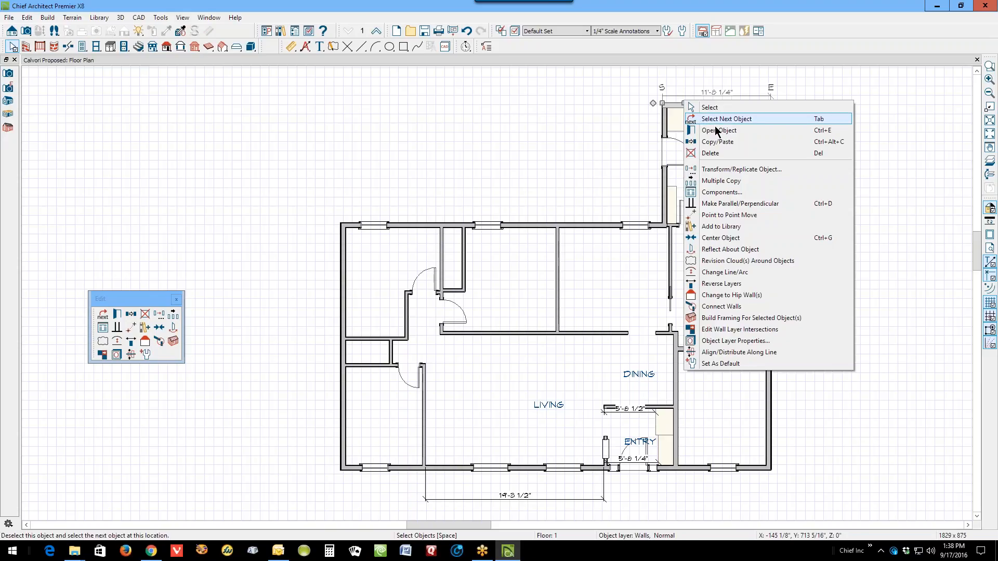
click(716, 130)
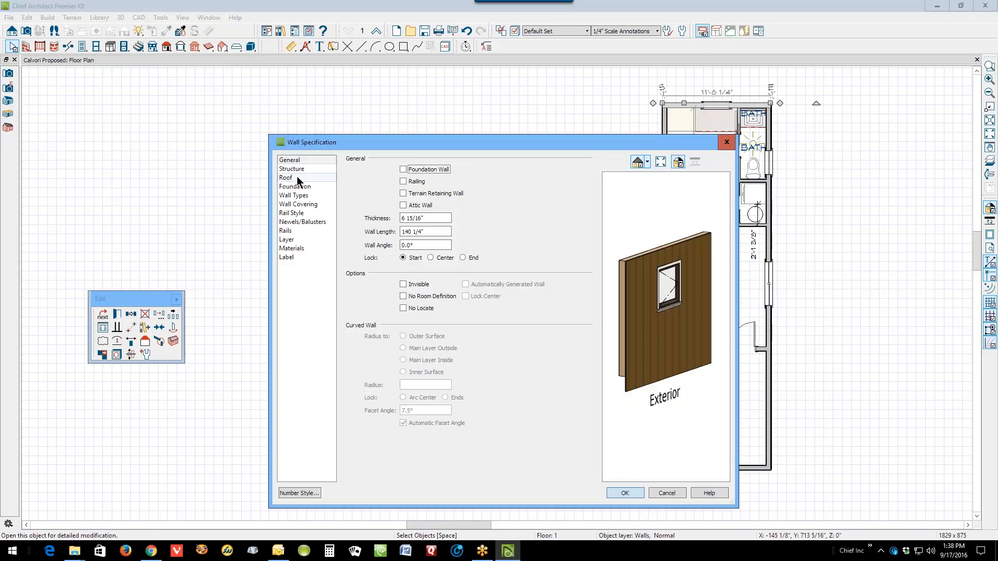
click(297, 178)
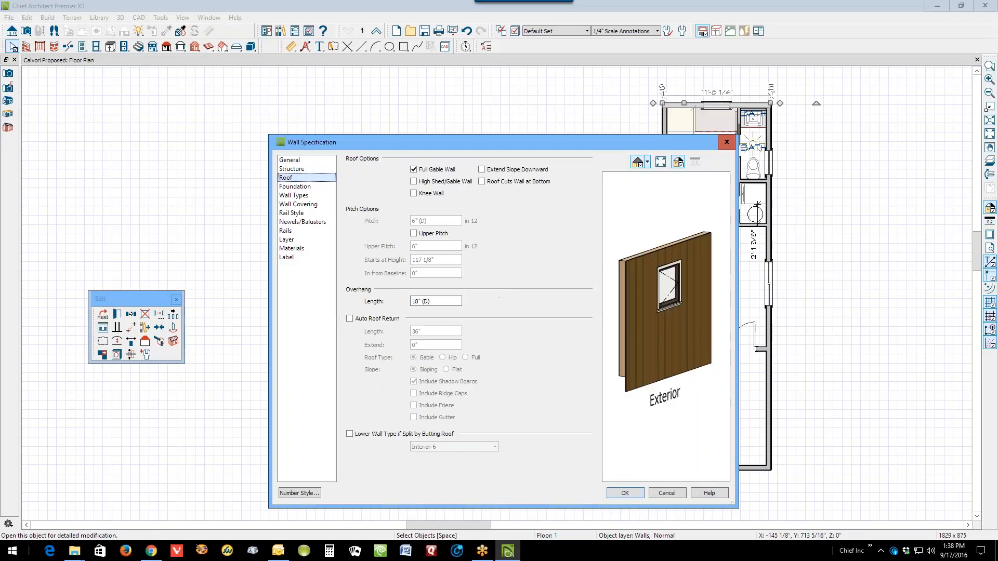
click(625, 493)
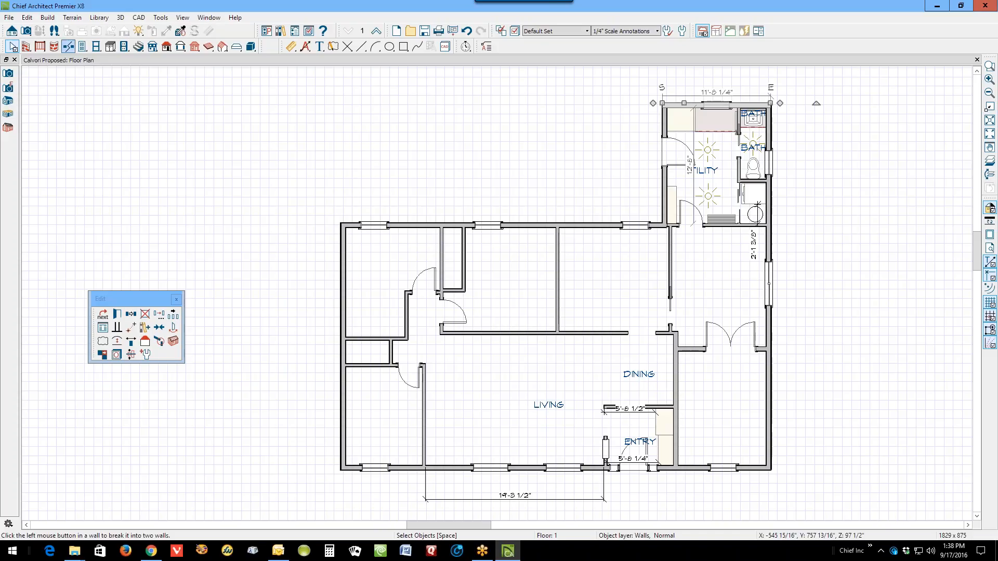
Break the long exterior wall beside the utility room where the utility wing meets the main house
click(68, 46)
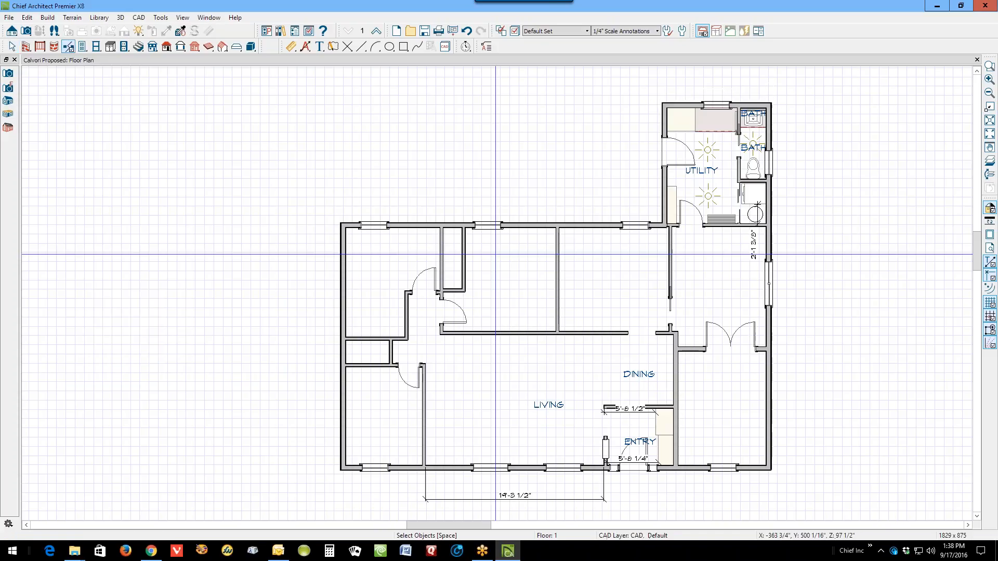
click(770, 226)
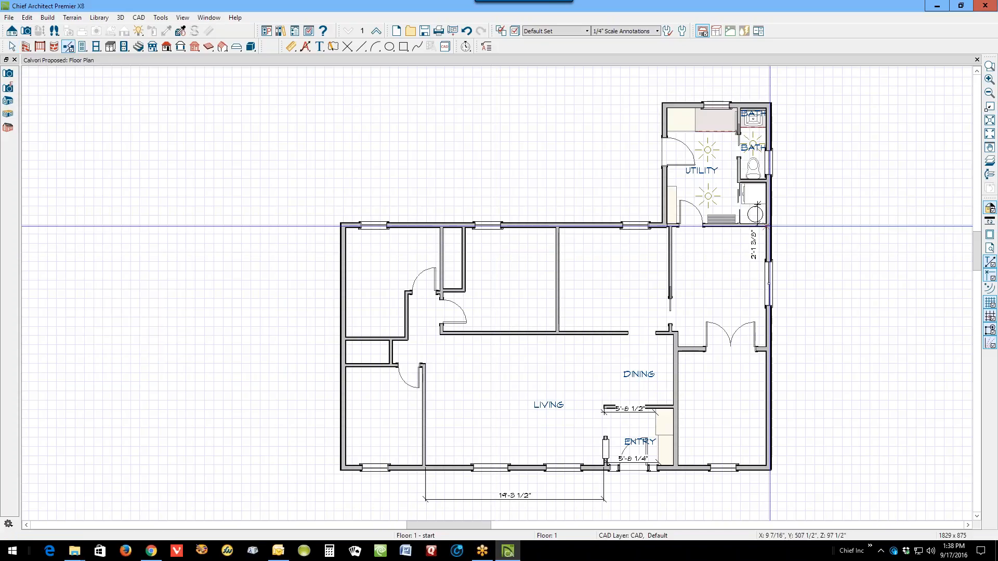
key(space)
click(767, 204)
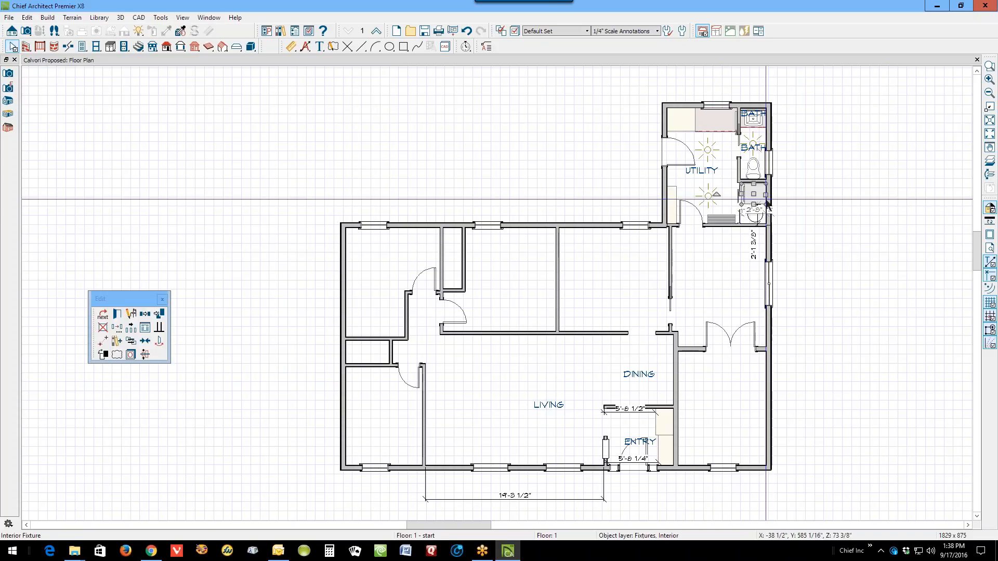
click(770, 207)
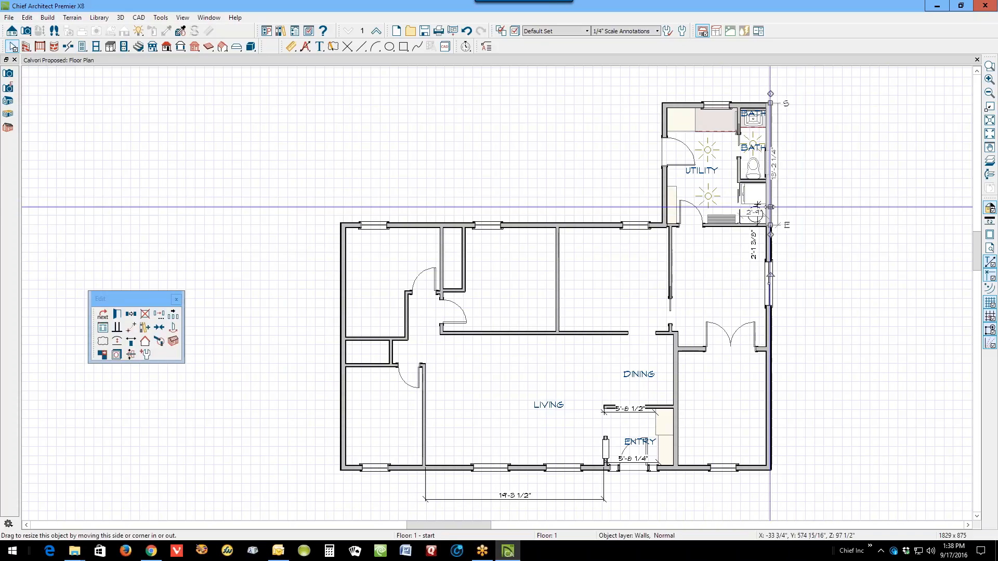
Set the two opposite exterior end walls of the main house as full gable walls
click(770, 314)
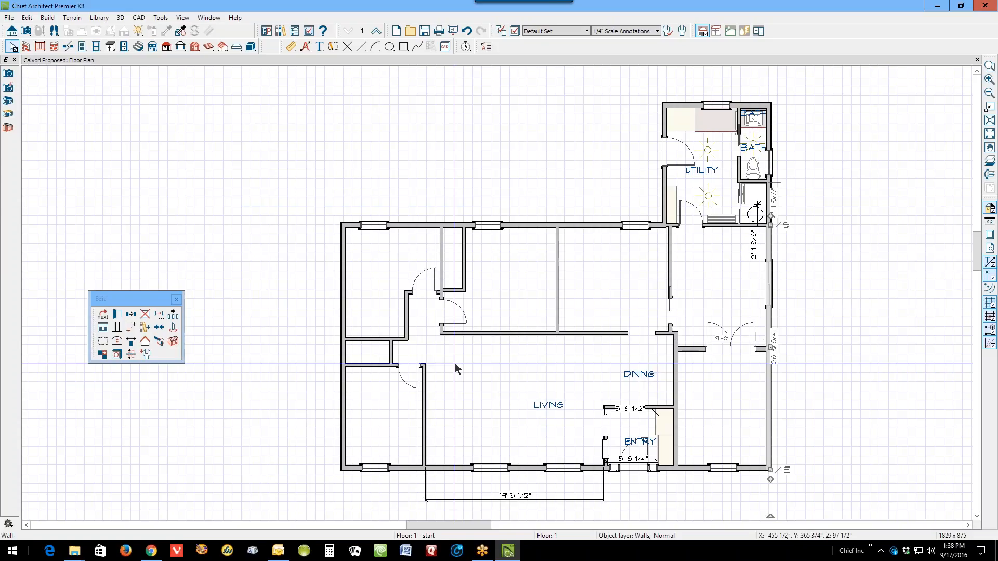
click(347, 399)
click(103, 315)
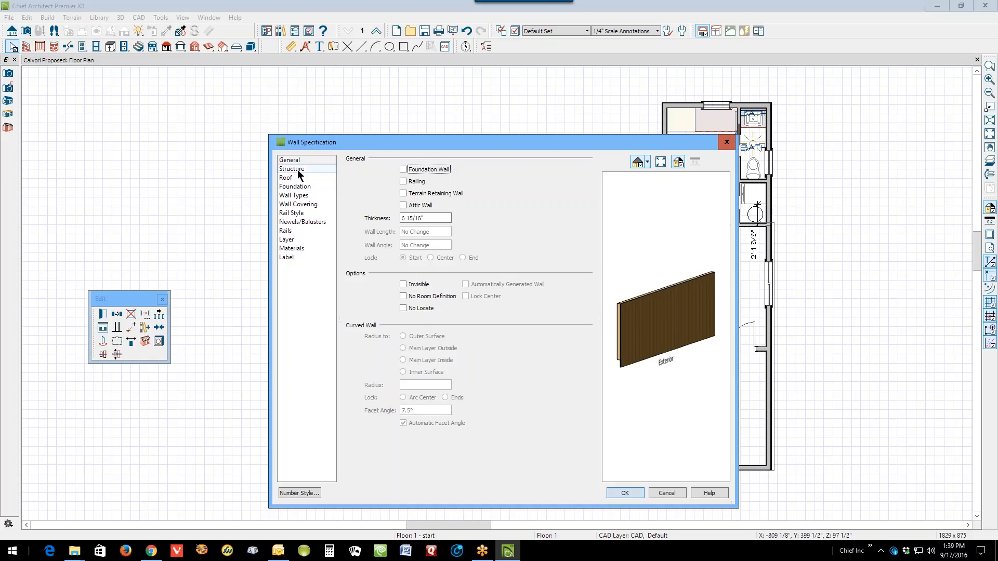
click(287, 178)
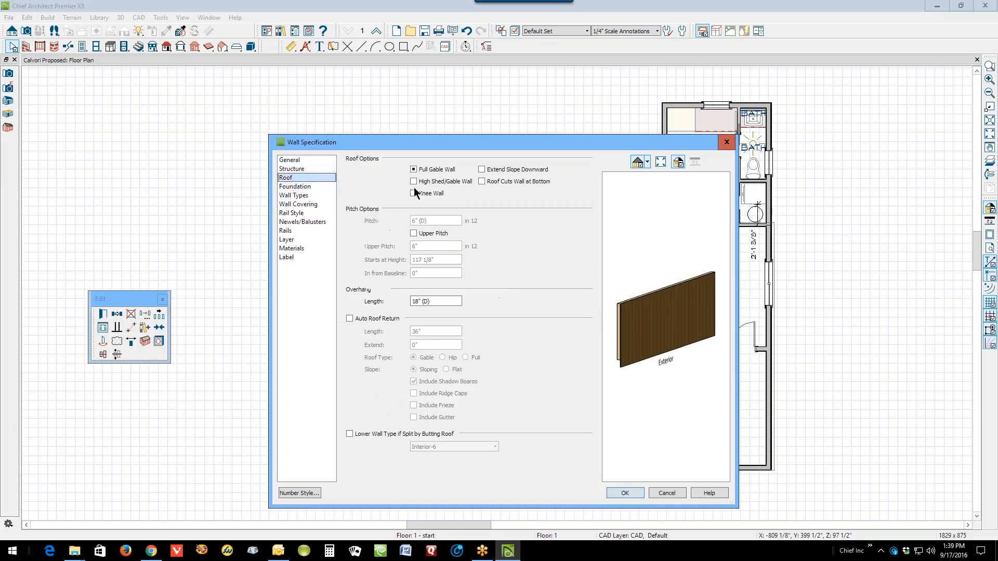
click(419, 170)
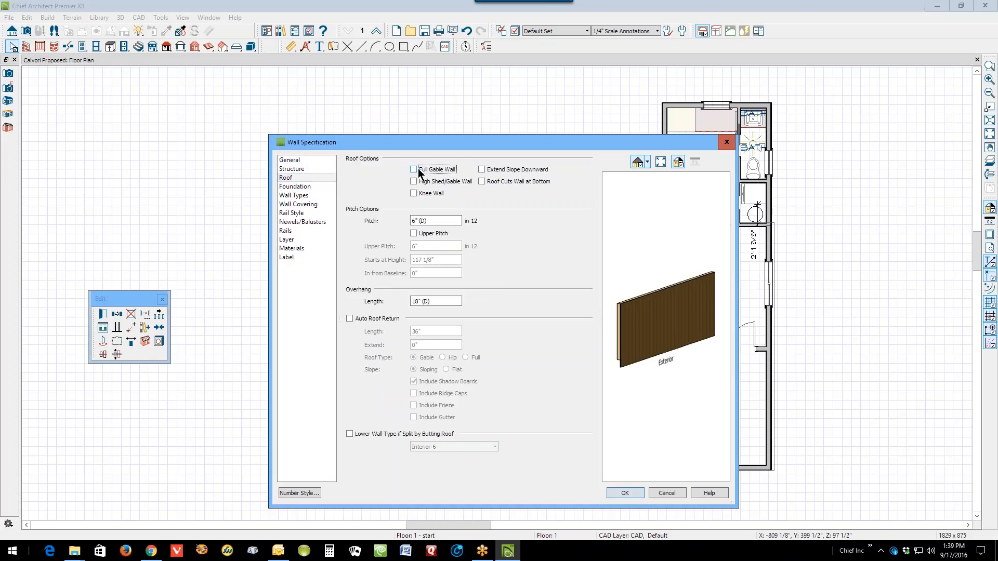
click(418, 171)
click(620, 496)
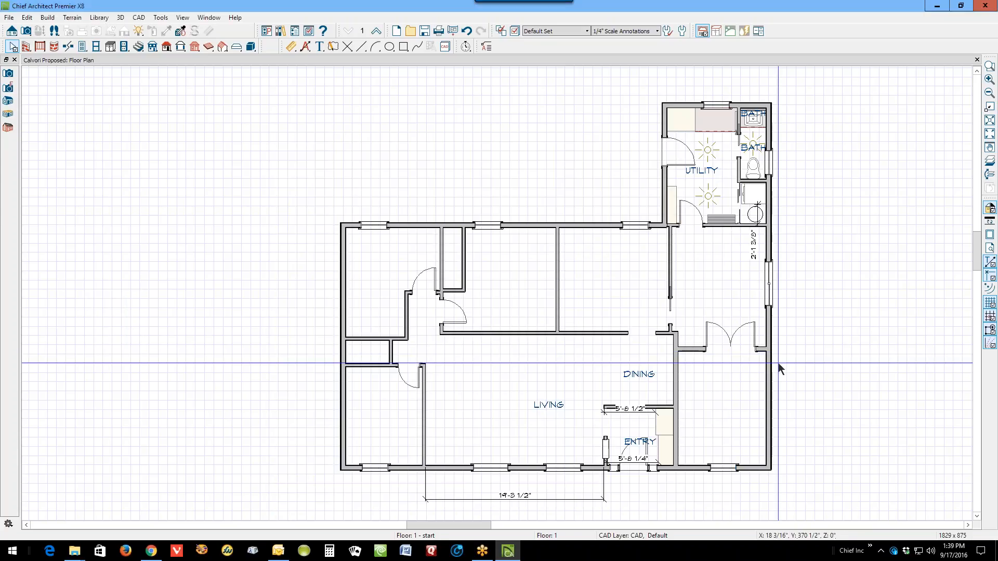
Turn off the grid display in the floor plan
scroll(722, 266, down, 1)
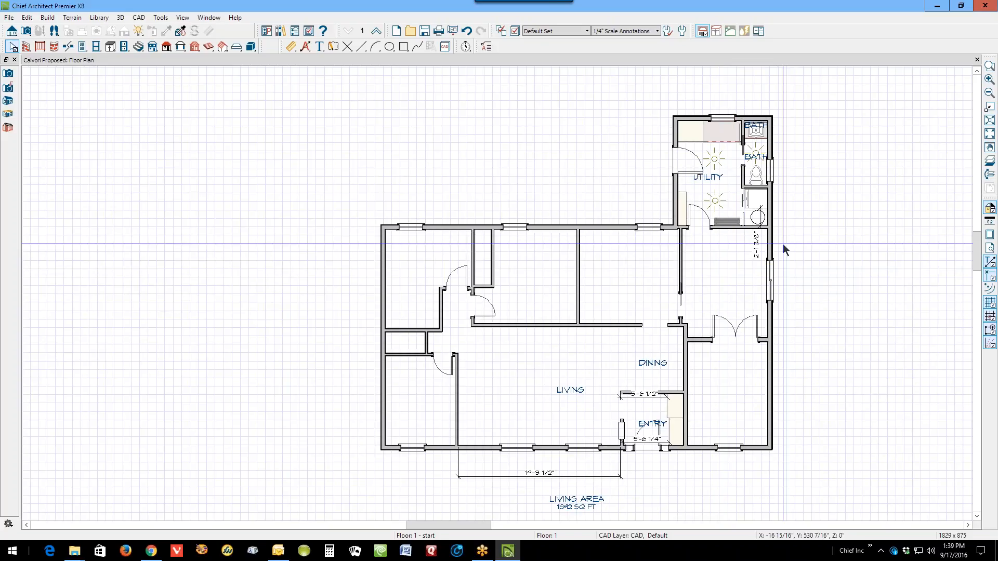
scroll(782, 245, down, 1)
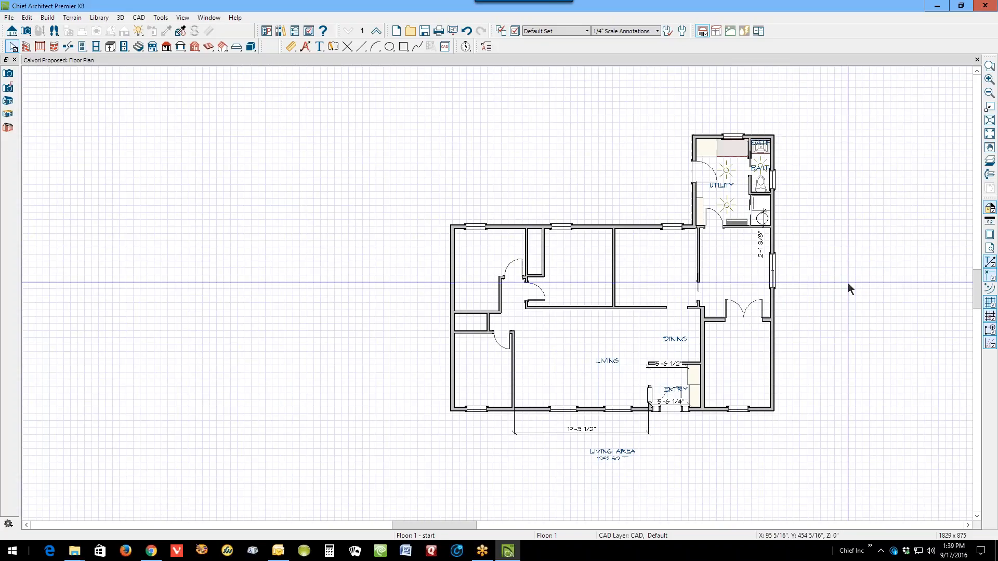
click(990, 303)
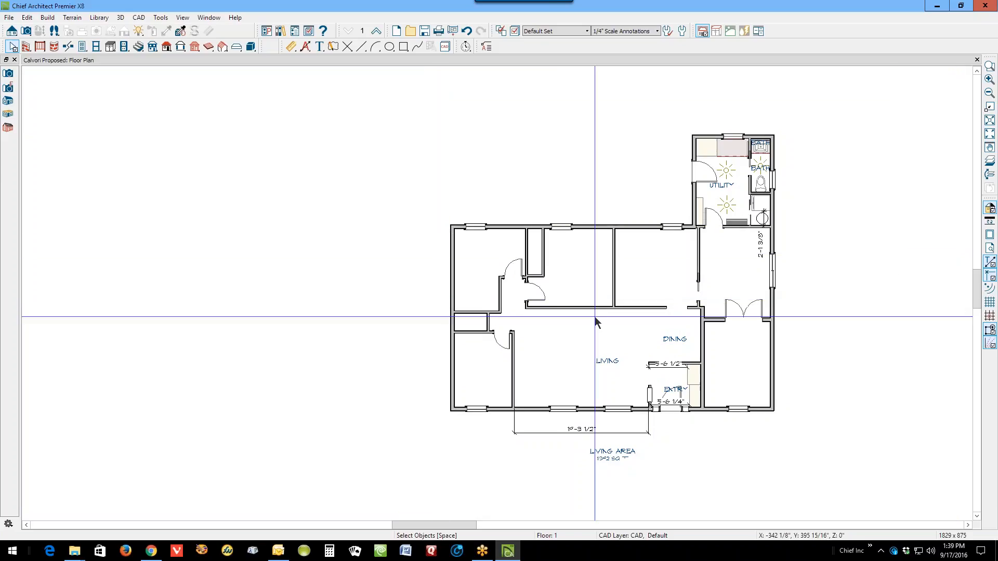
Compare the ceiling and roof structure settings of the living room with those of the unlabelled corner room beside the closets
double_click(570, 329)
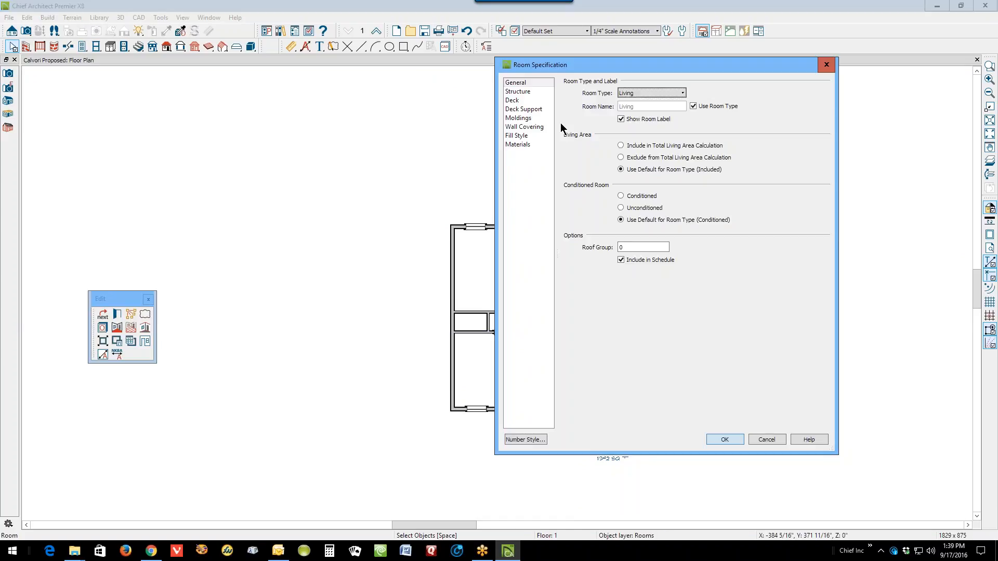
click(541, 92)
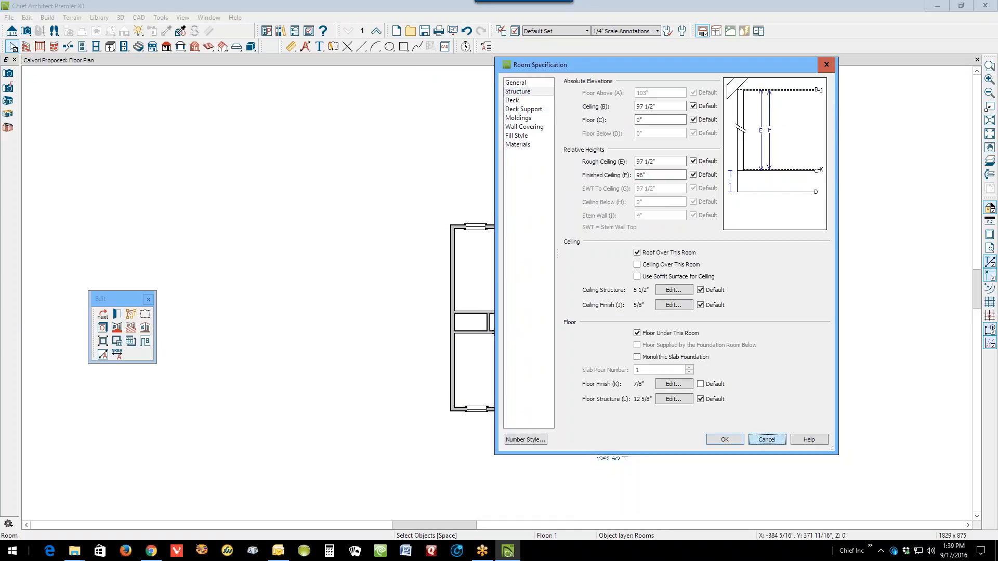
click(762, 440)
click(488, 254)
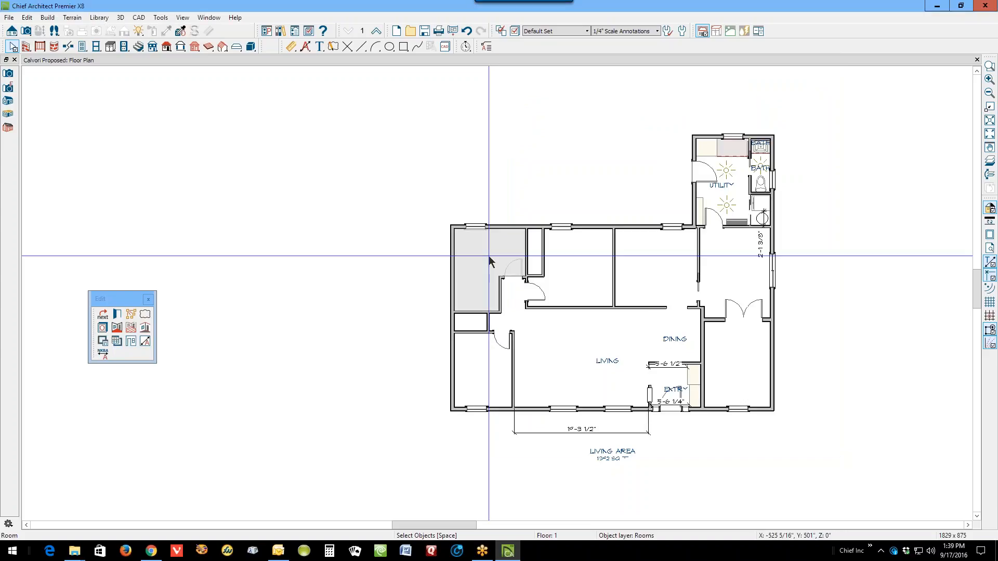
double_click(488, 257)
click(533, 93)
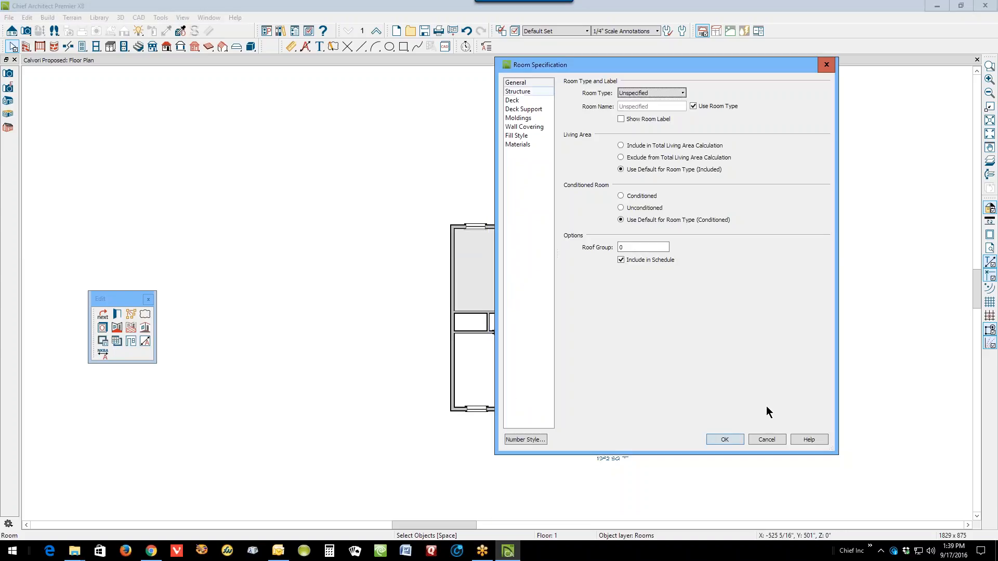
click(767, 440)
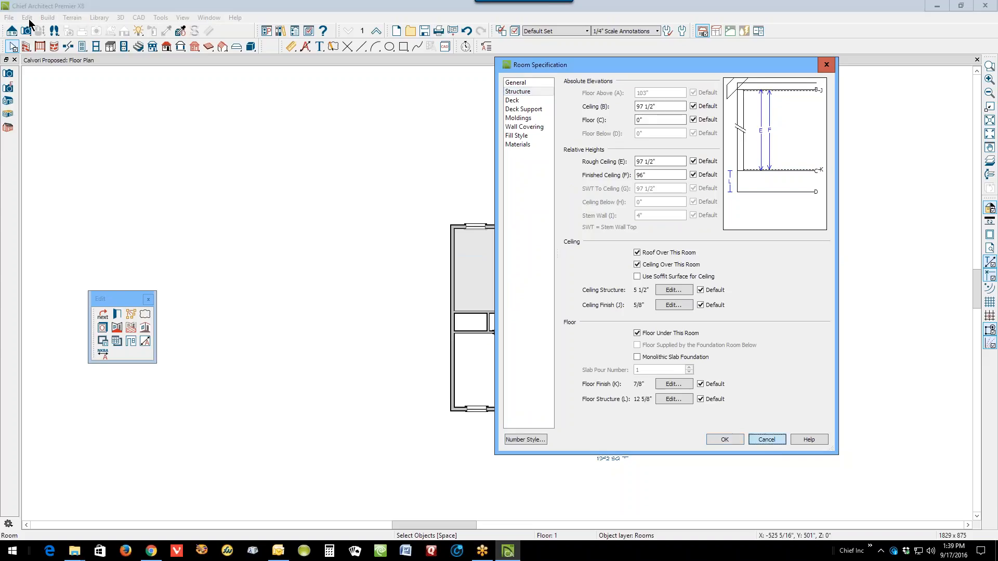
Review the ceiling and floor structure defaults for Floor 1 without changing them
click(29, 19)
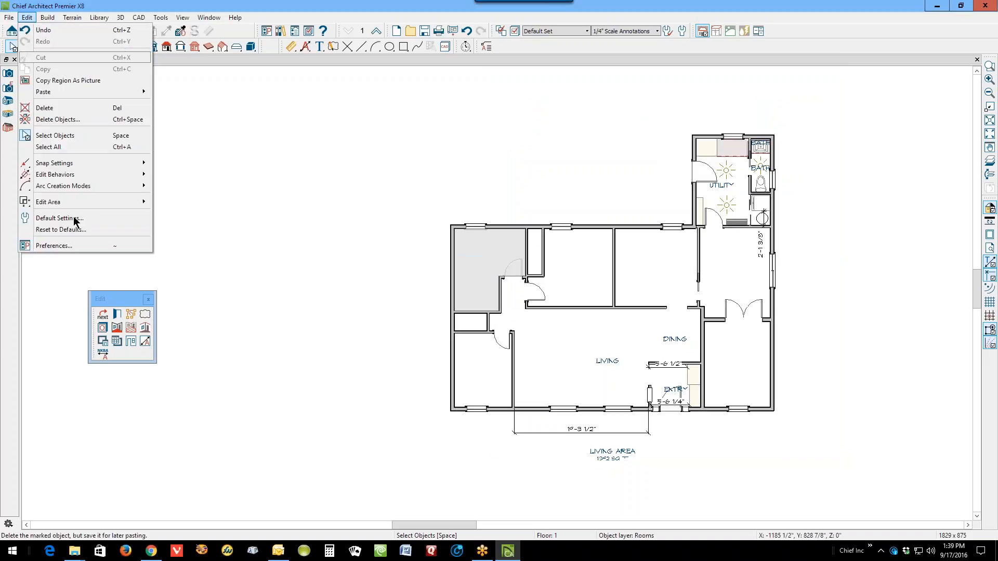
key(Return)
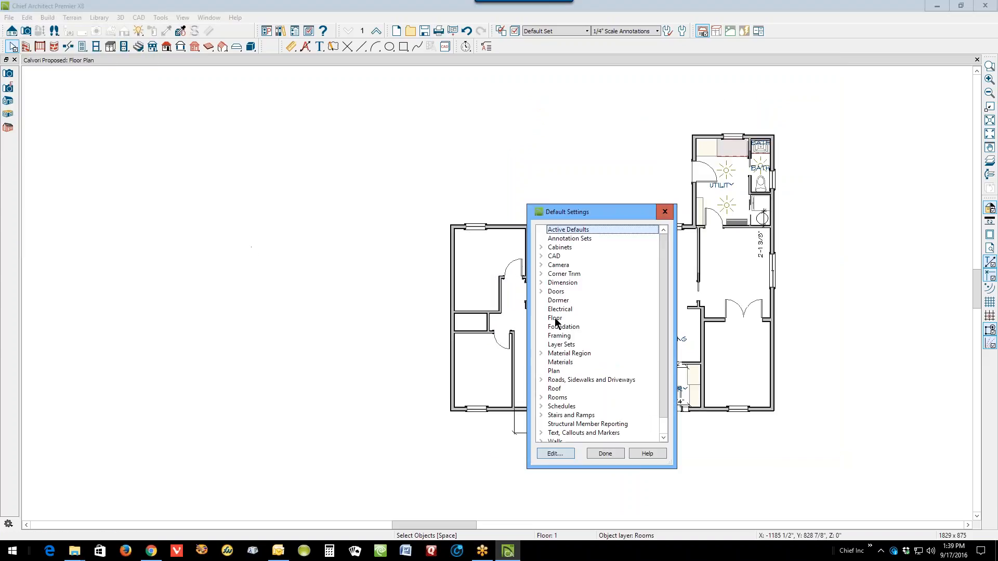
double_click(555, 318)
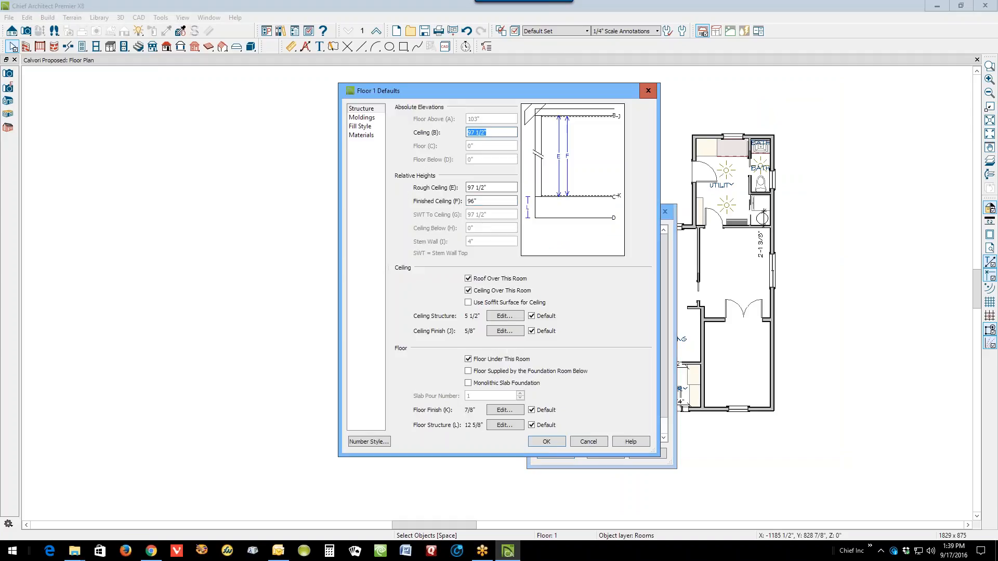
click(589, 441)
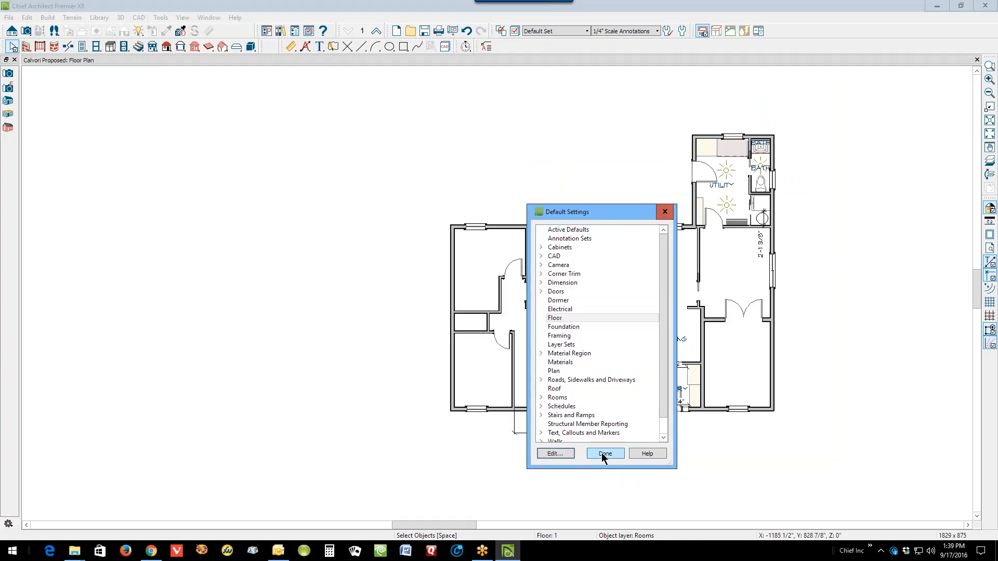
click(603, 455)
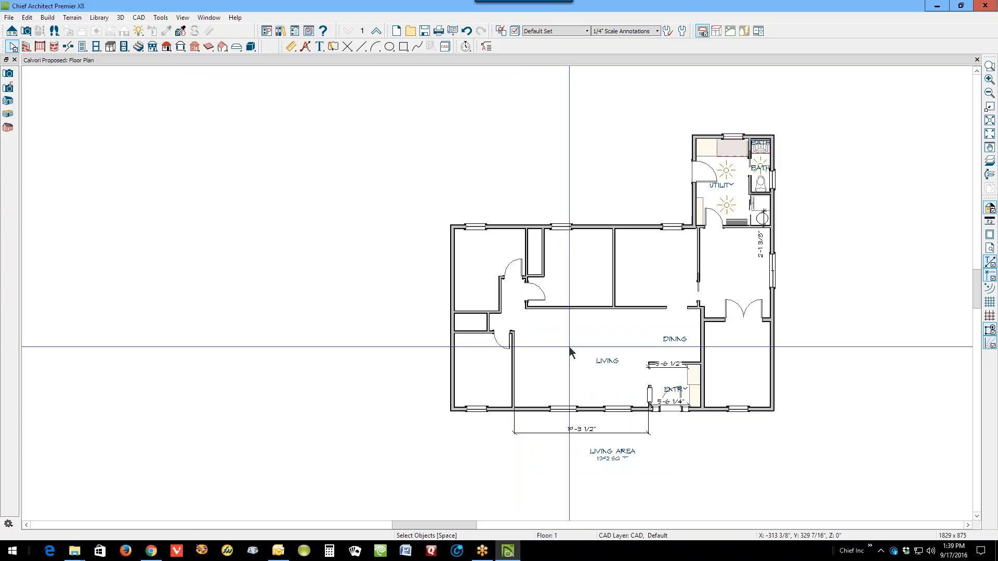
Find all rooms sharing the living room's ceiling elevation by matching properties, and clear the selection
click(622, 344)
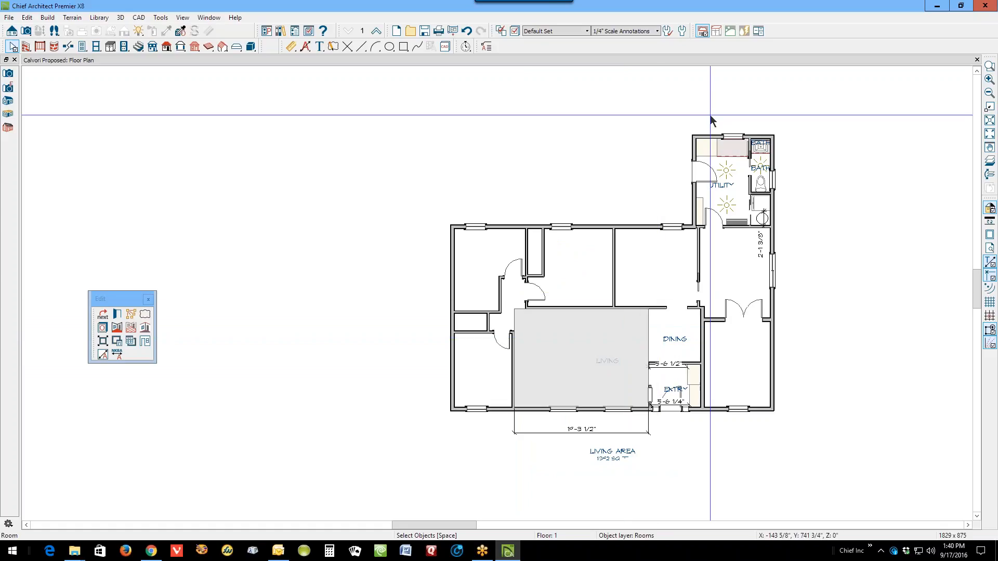
click(130, 315)
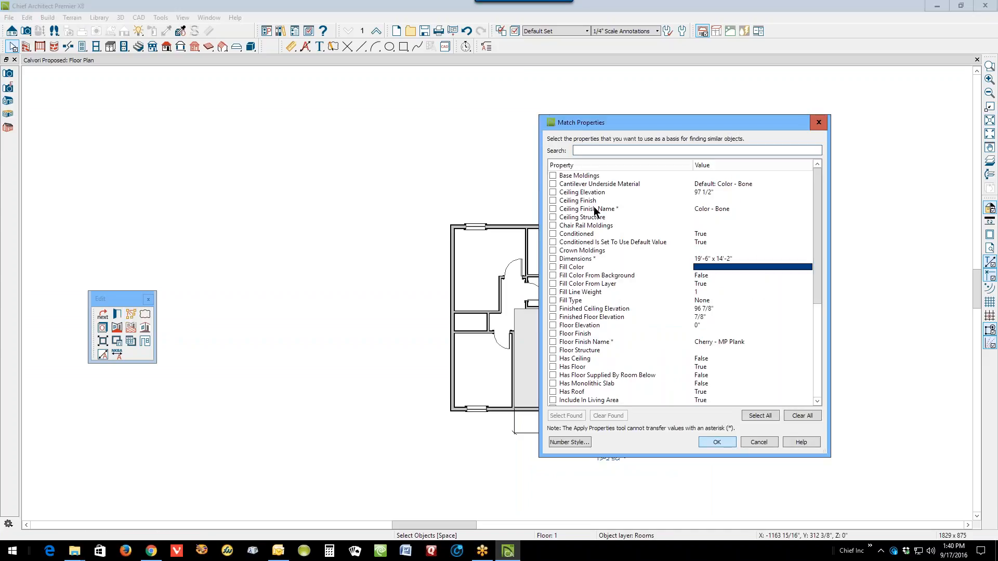
click(552, 193)
click(717, 442)
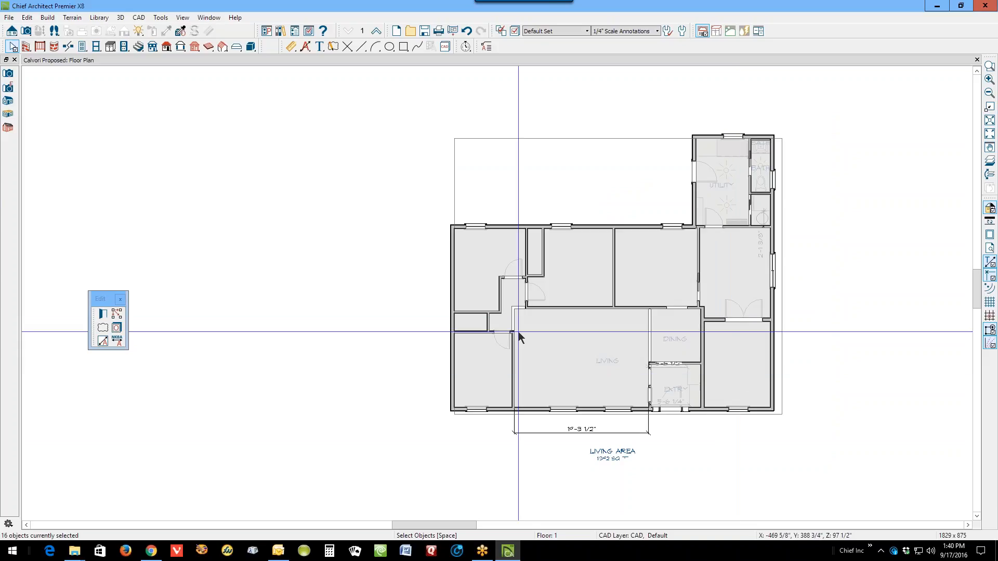
click(319, 246)
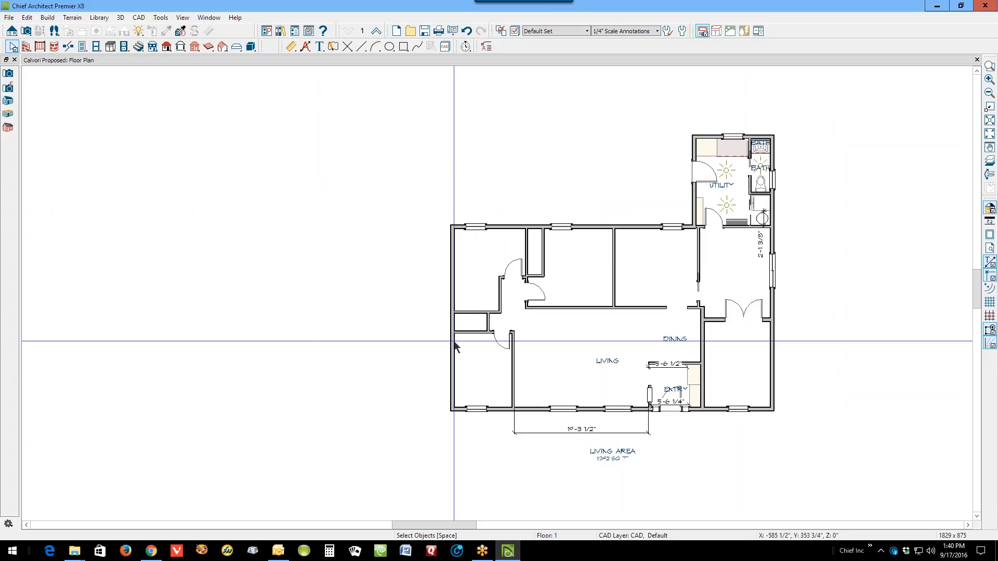
Build the roof planes automatically with a 6-in-12 pitch, 18" eave and gable overhangs, and a 12" raise from ceiling height
click(165, 48)
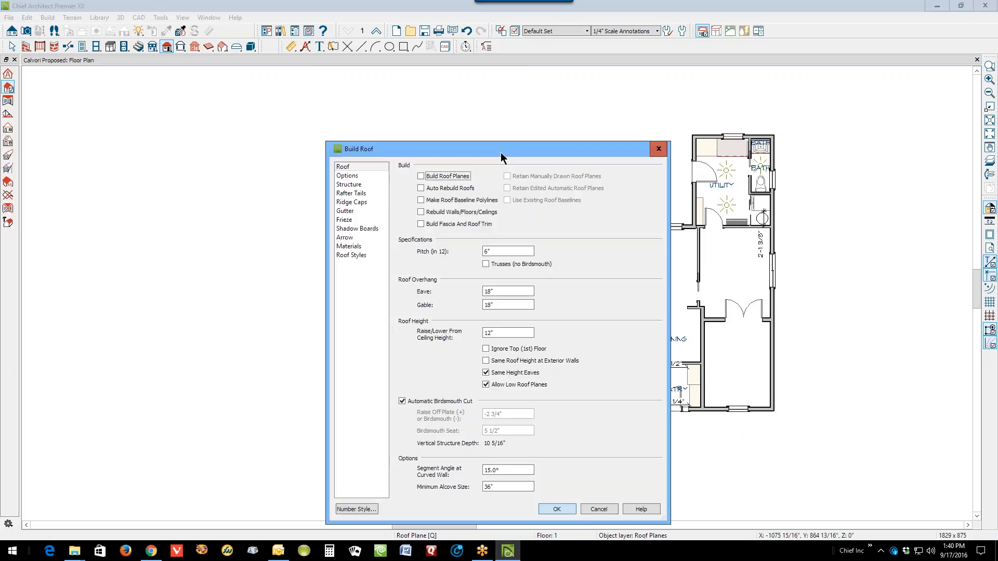
drag(501, 156, 257, 126)
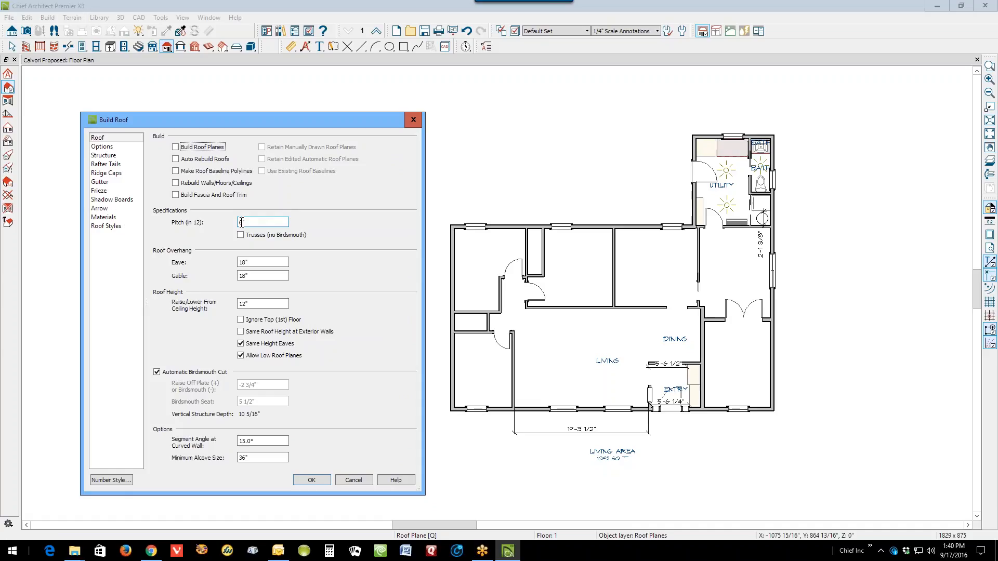
double_click(241, 223)
key(Tab)
key(Tab)
key(Tab)
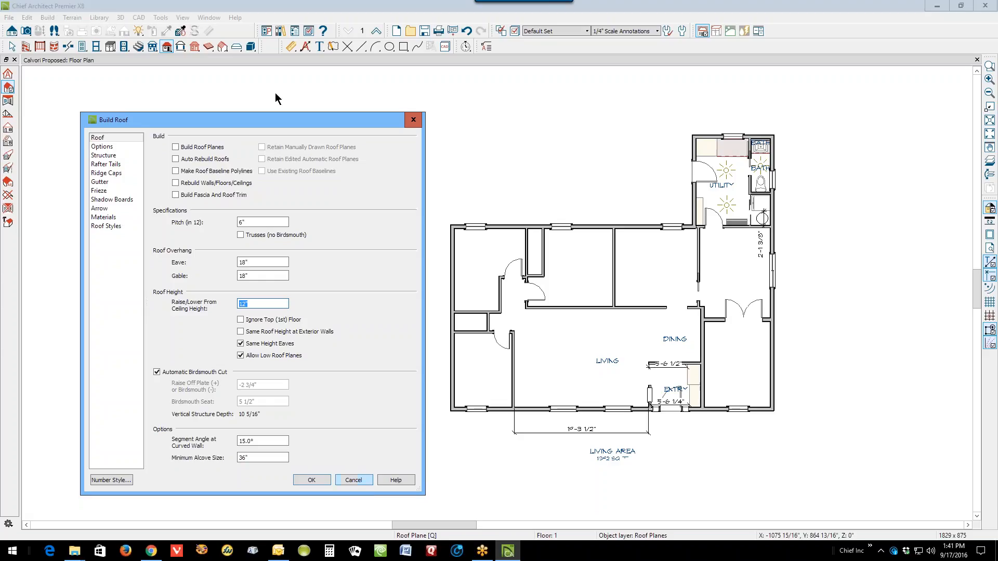
click(176, 148)
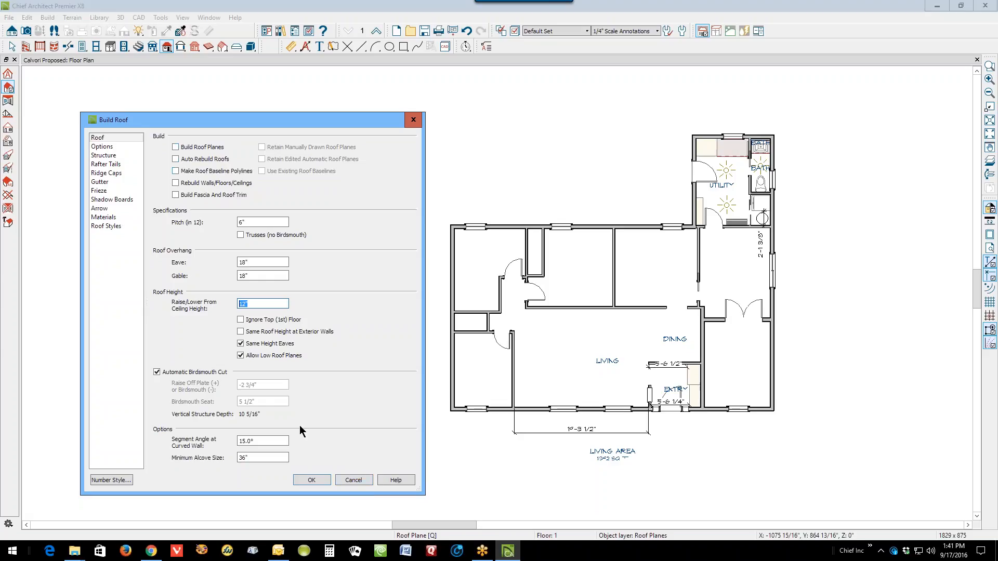
click(310, 479)
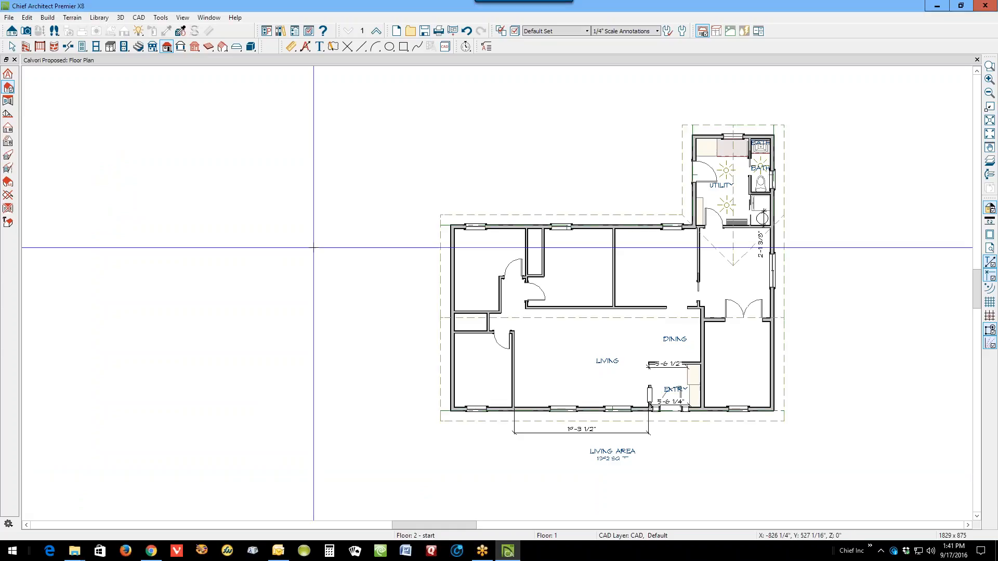
Generate a perspective full overview of the house and inspect the gable end farthest from the utility wing
click(25, 31)
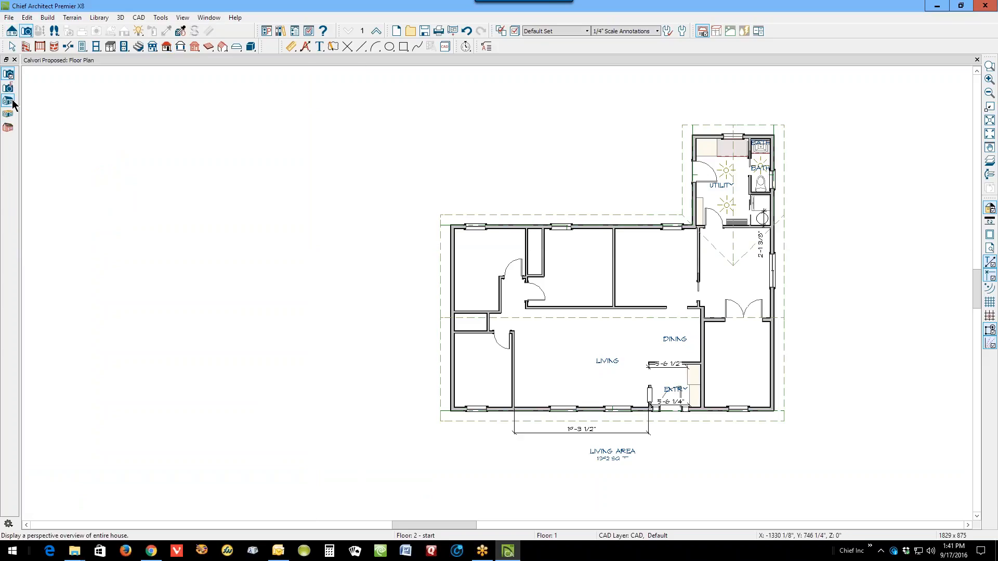
click(9, 102)
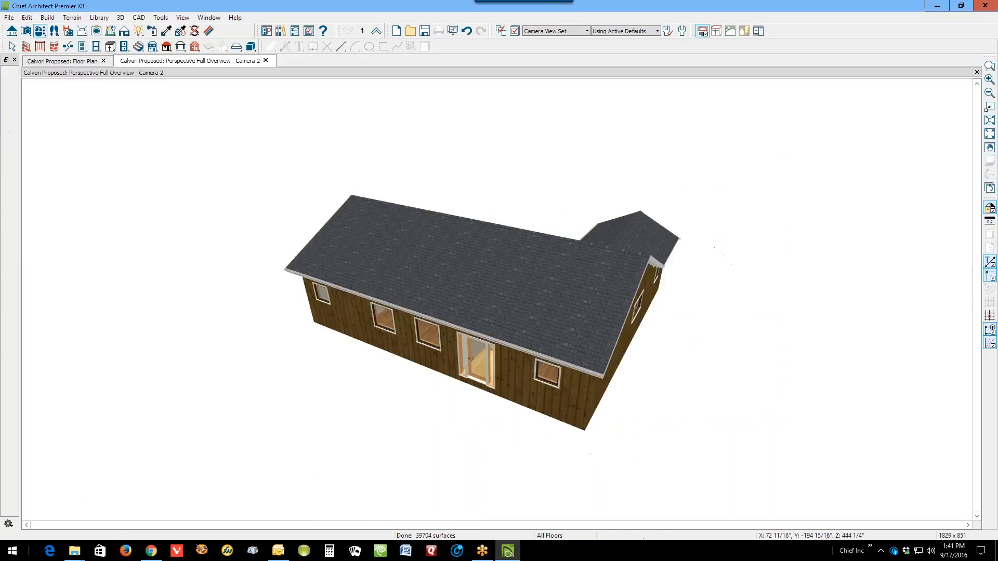
drag(385, 349, 513, 308)
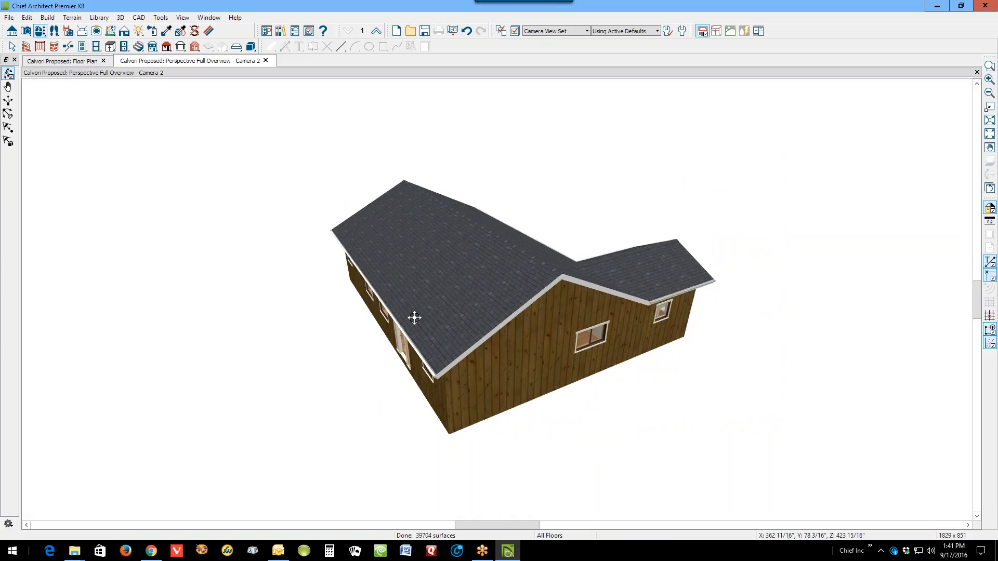
drag(415, 318, 694, 285)
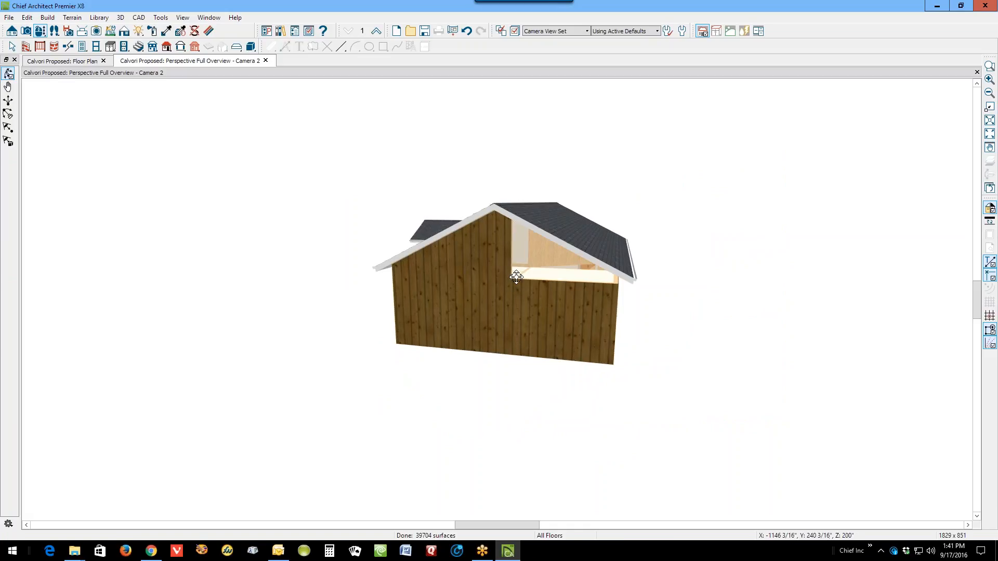
scroll(517, 277, up, 5)
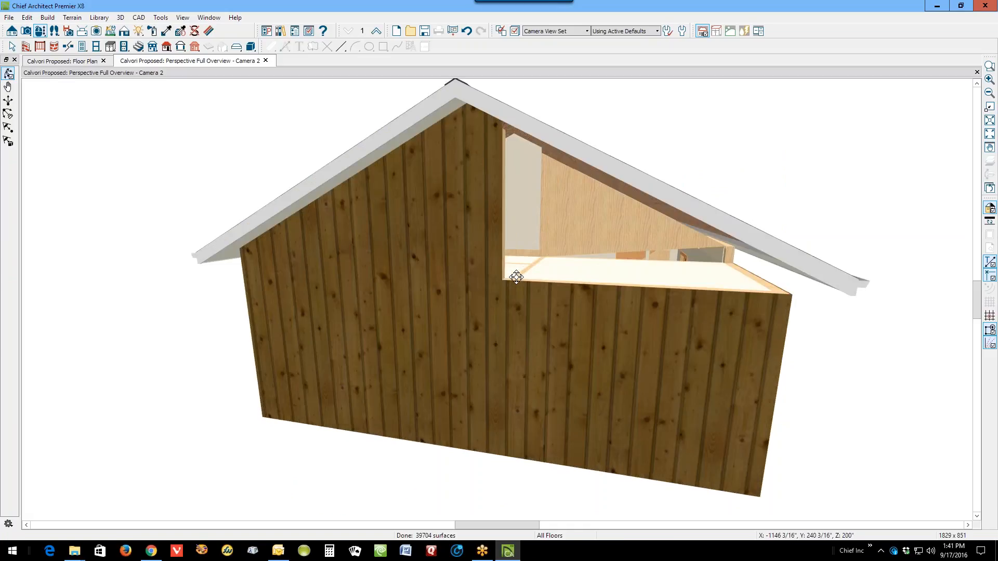
scroll(516, 277, down, 4)
scroll(499, 254, up, 1)
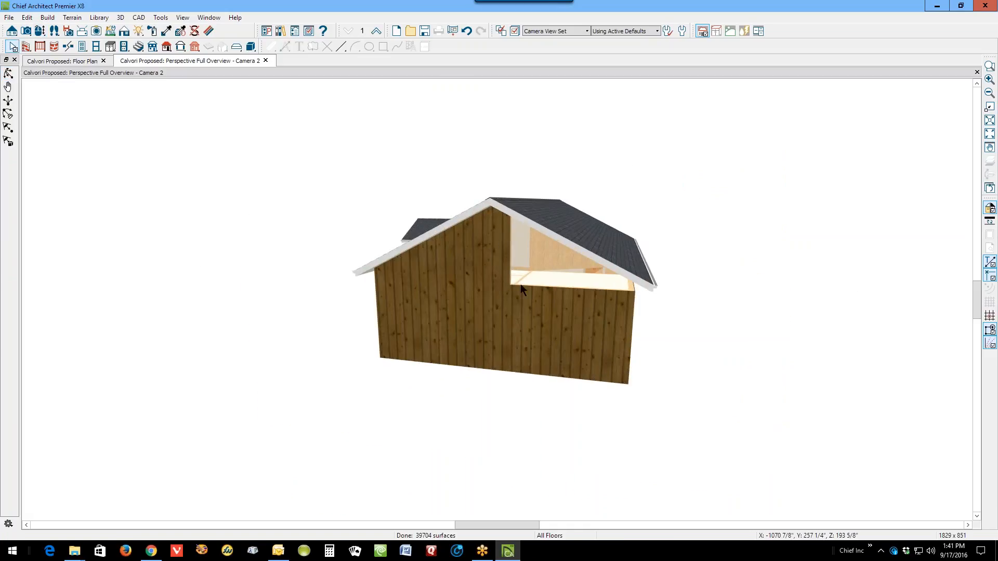
Extend the half-width attic wall across the full gable end to close the opening, accepting that it no longer regenerates automatically
click(503, 278)
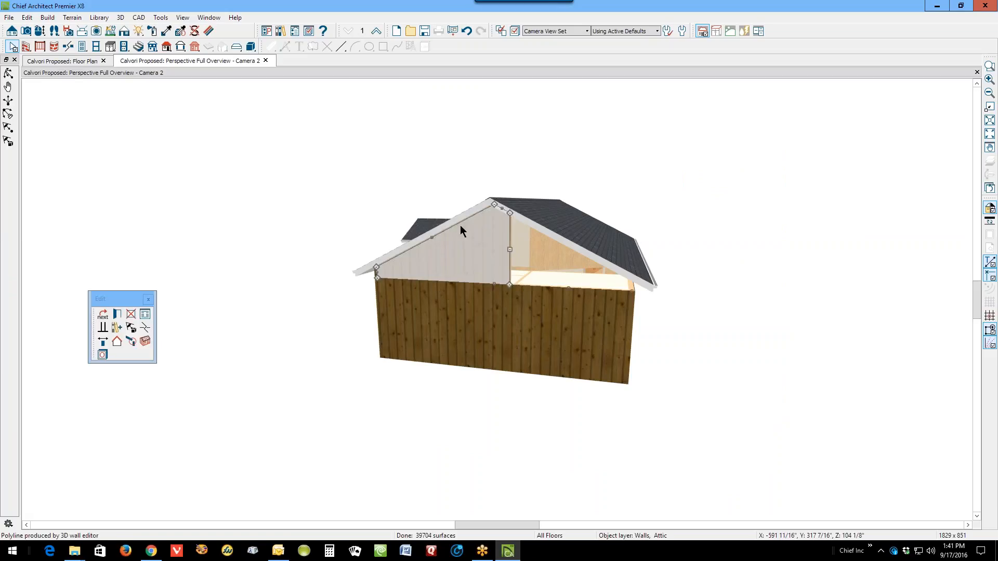
drag(510, 263, 634, 302)
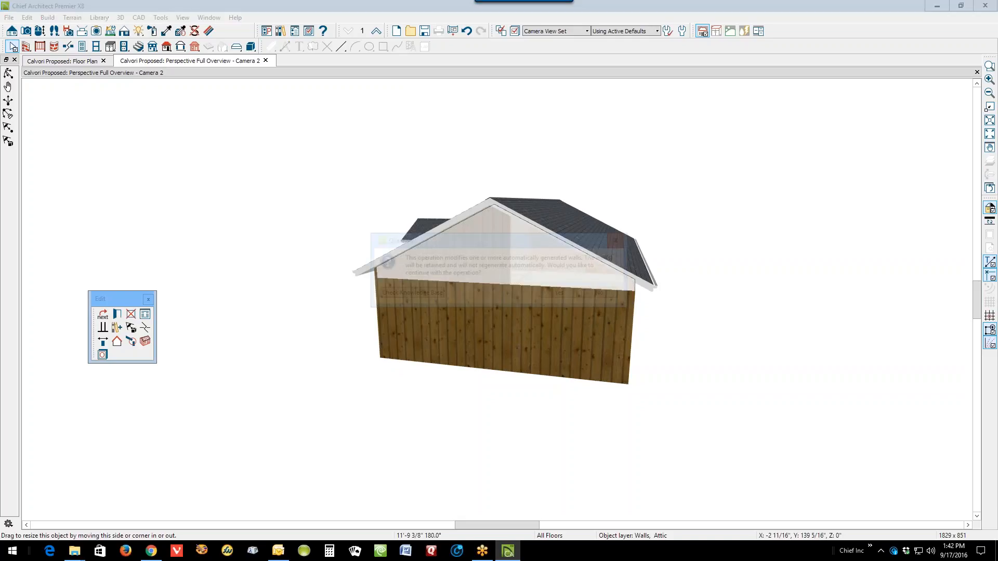
click(561, 294)
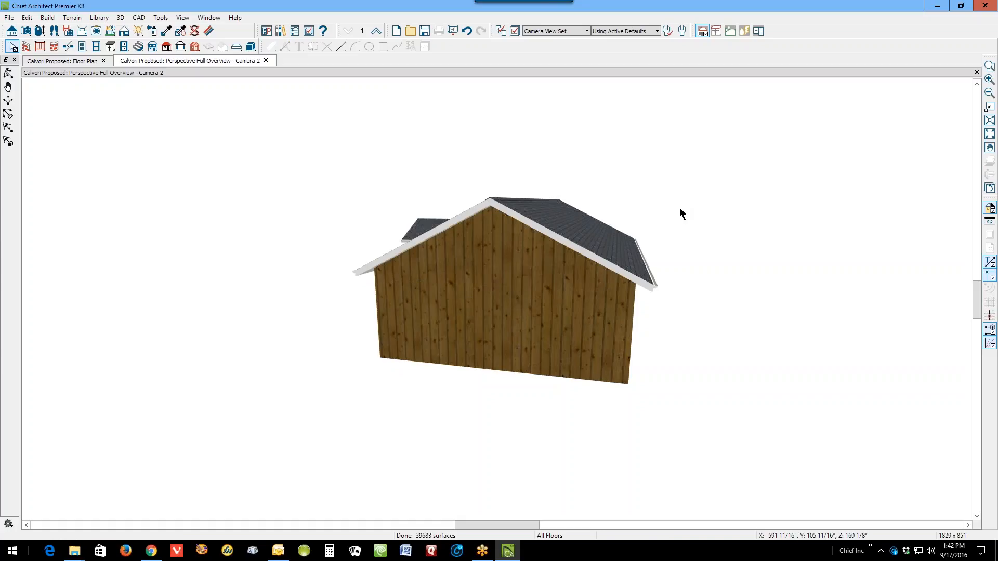
Inspect the opposite gable end and review its attic wall's general specification without changing it
click(8, 73)
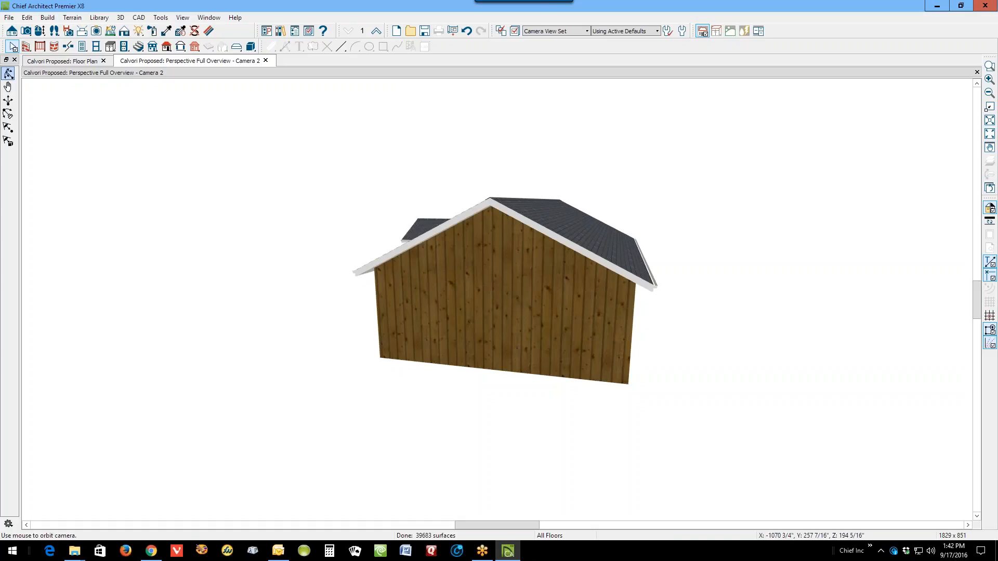
drag(546, 291, 513, 190)
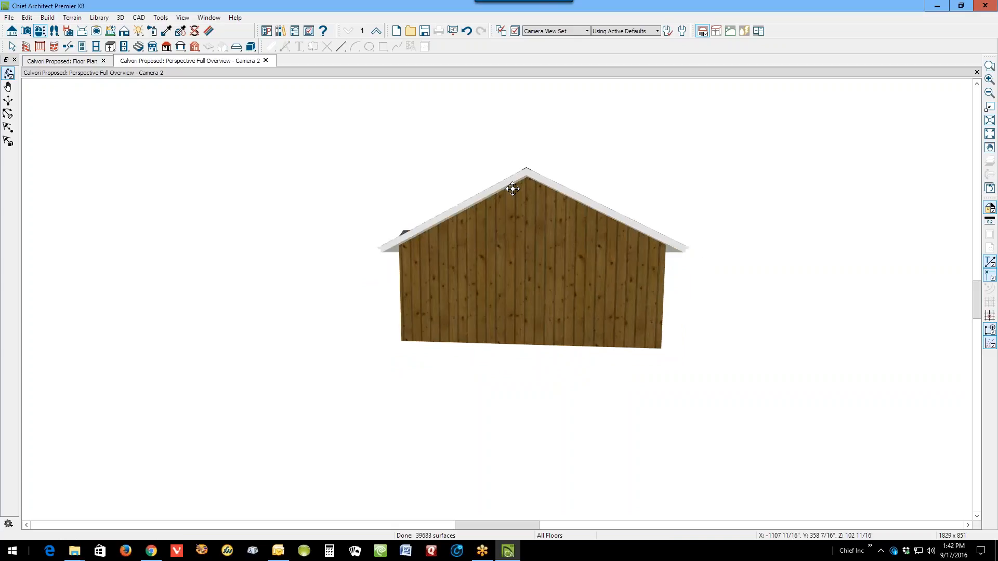
drag(346, 240, 542, 260)
key(space)
click(588, 244)
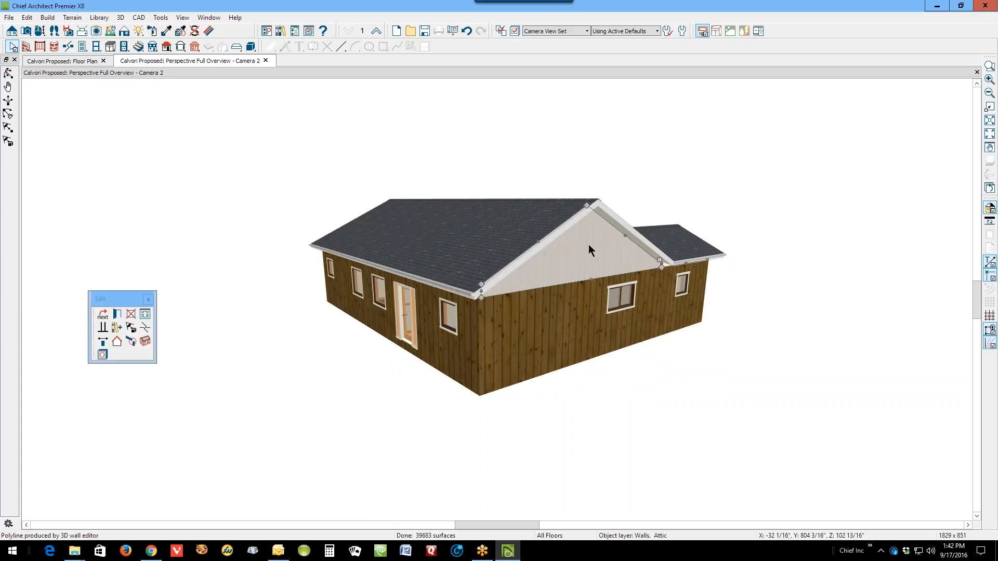
click(119, 314)
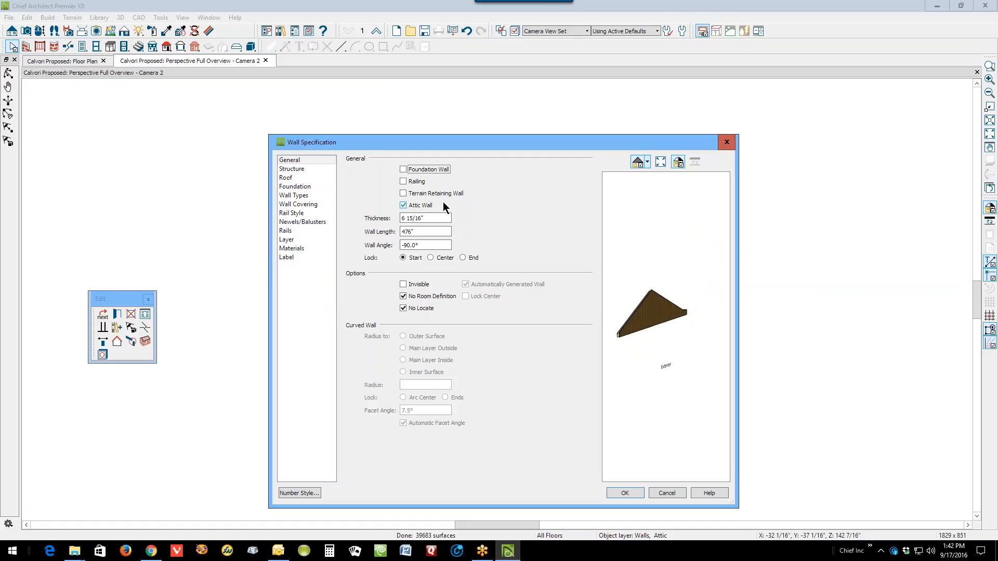
click(665, 493)
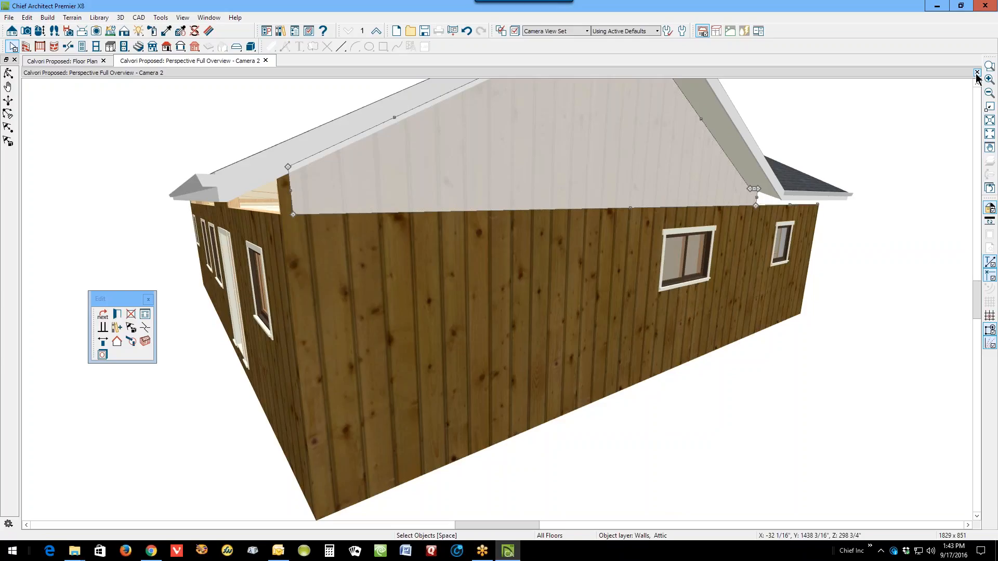
Create a perspective floor overview of Floor 2 and turn off showing lower floors in it
click(57, 61)
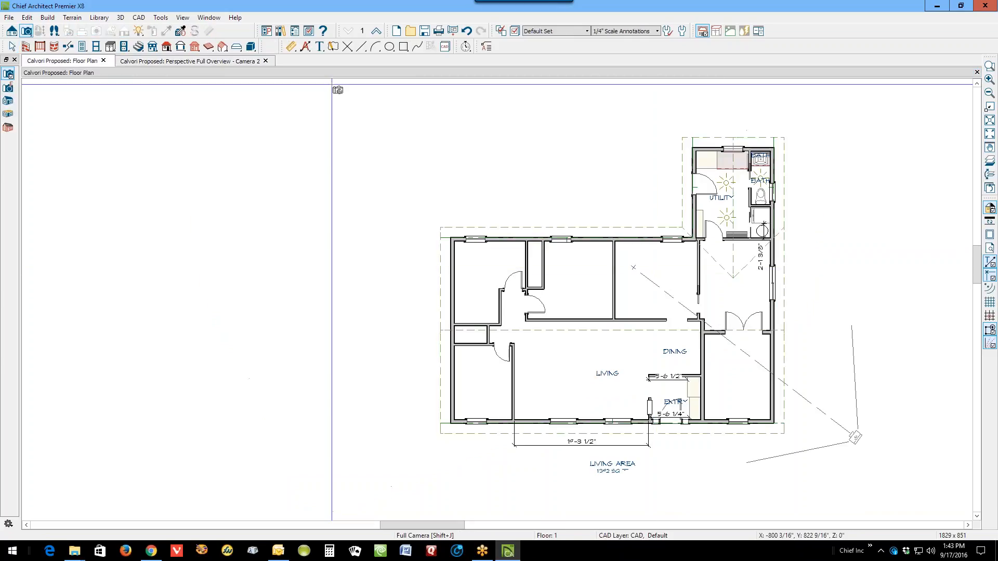
click(376, 31)
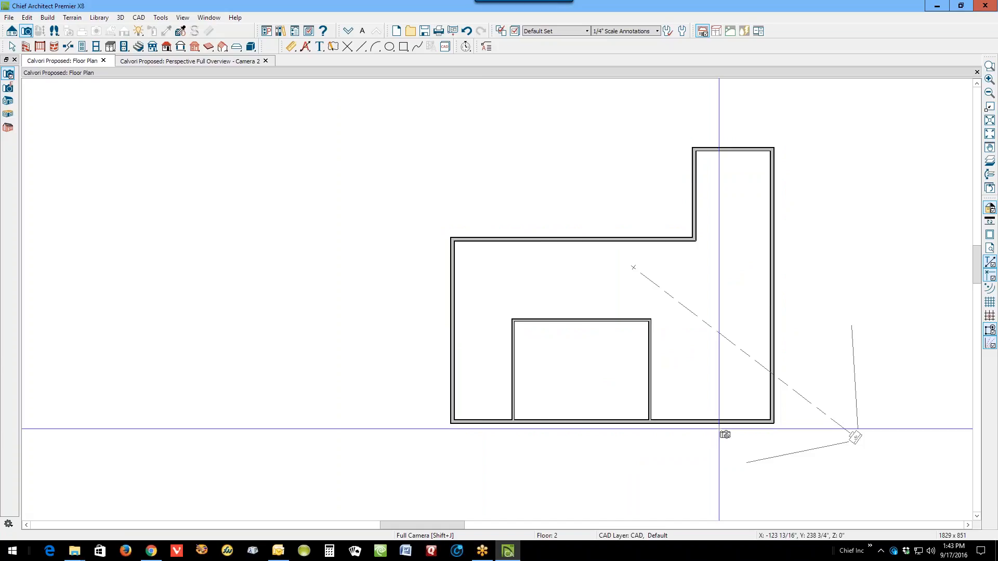
click(172, 49)
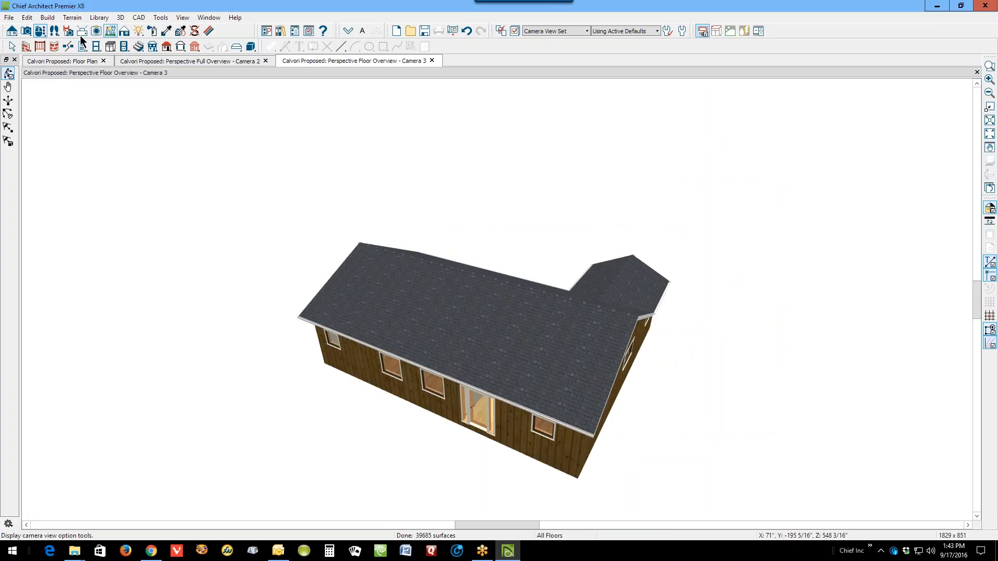
double_click(253, 147)
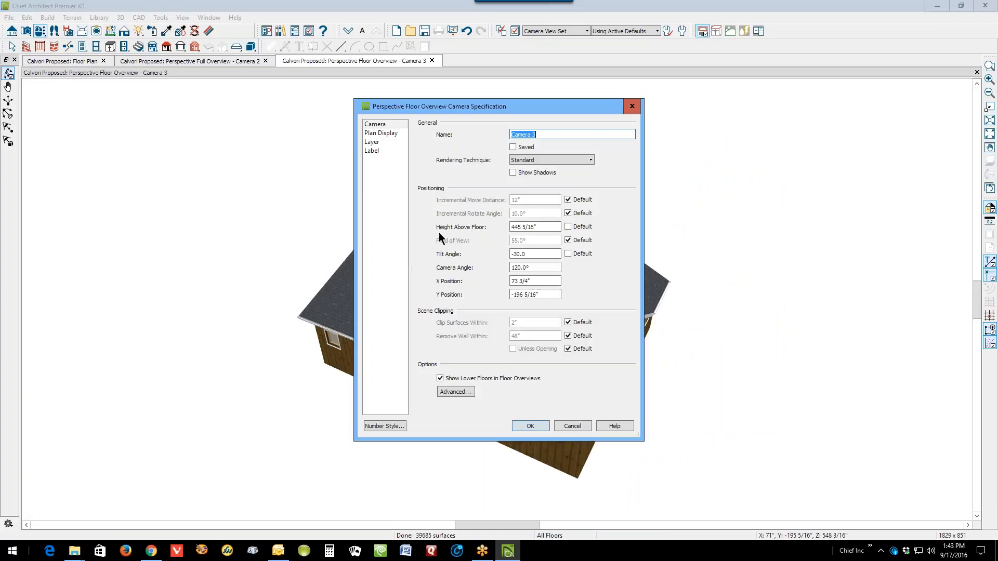
click(468, 379)
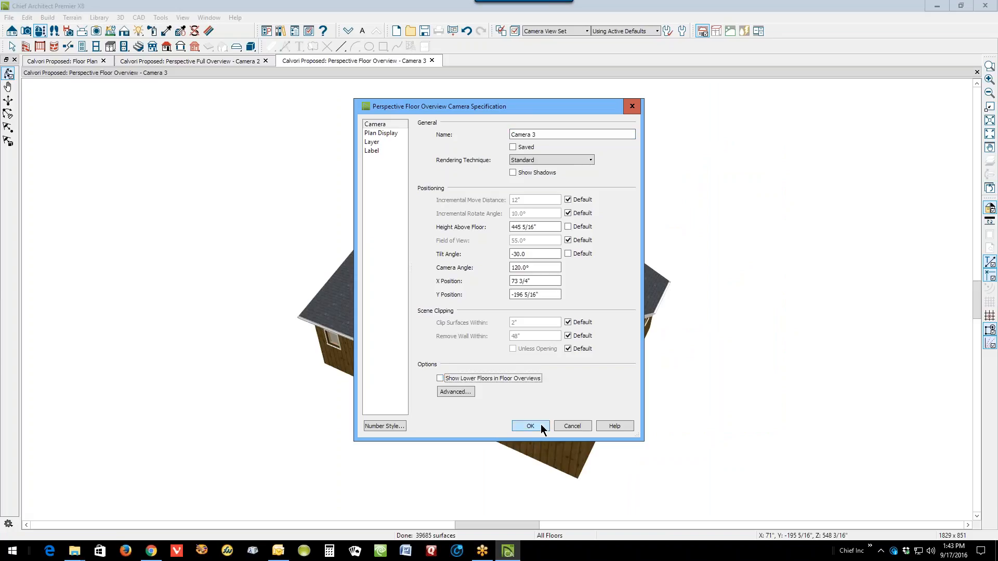
click(530, 426)
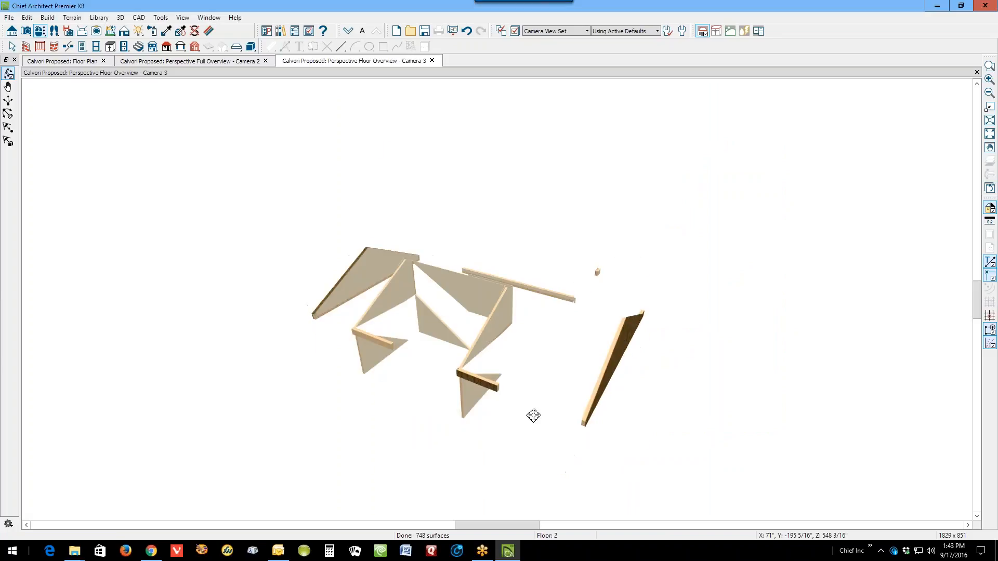
key(space)
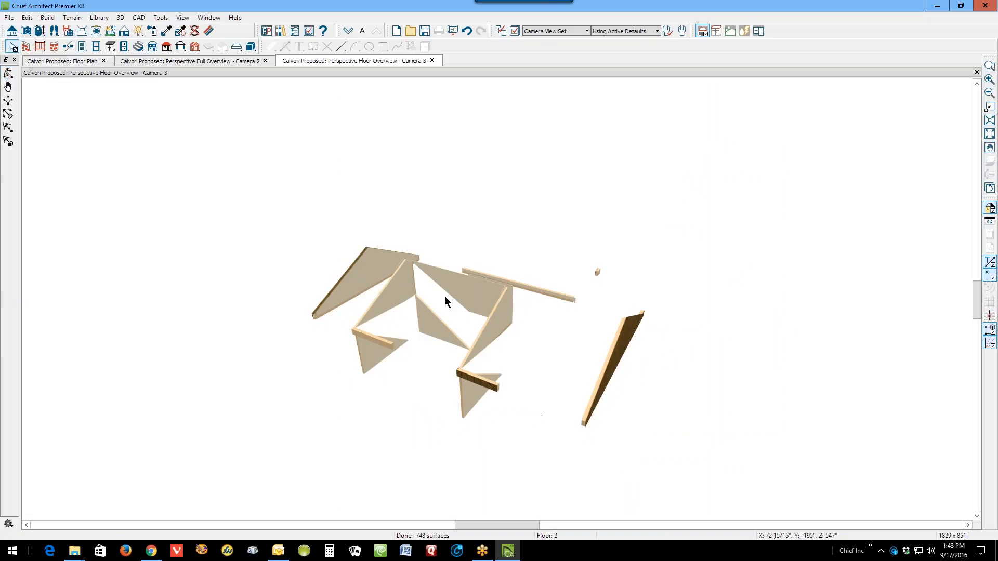
Check the attic wall along the front of the house in the Floor 2 plan, and clear the selection
click(55, 62)
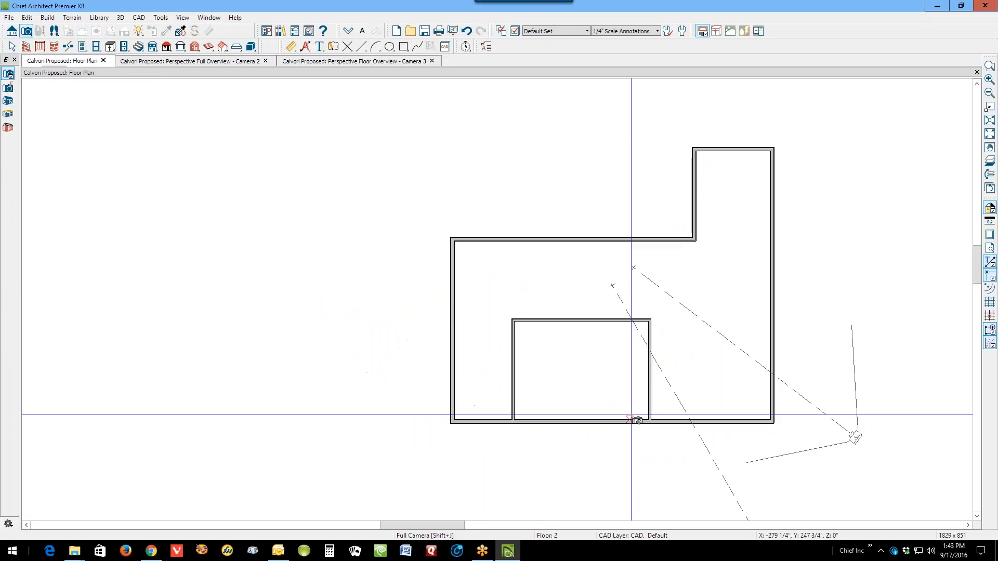
key(space)
click(759, 424)
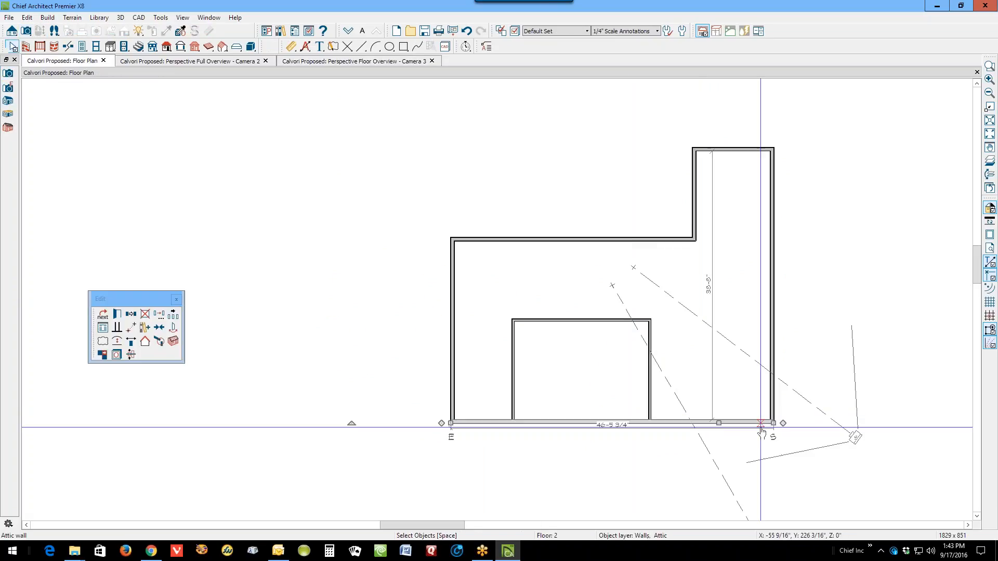
click(752, 429)
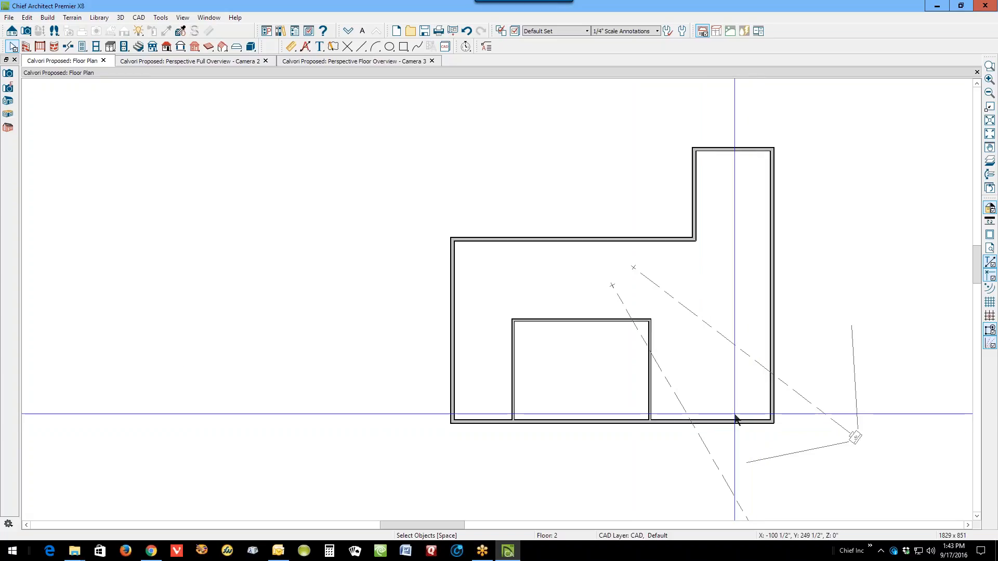
In the full overview, raise the top edge of the front exterior wall beside the gable corner up into the roof
key(ctrl+Tab)
click(266, 224)
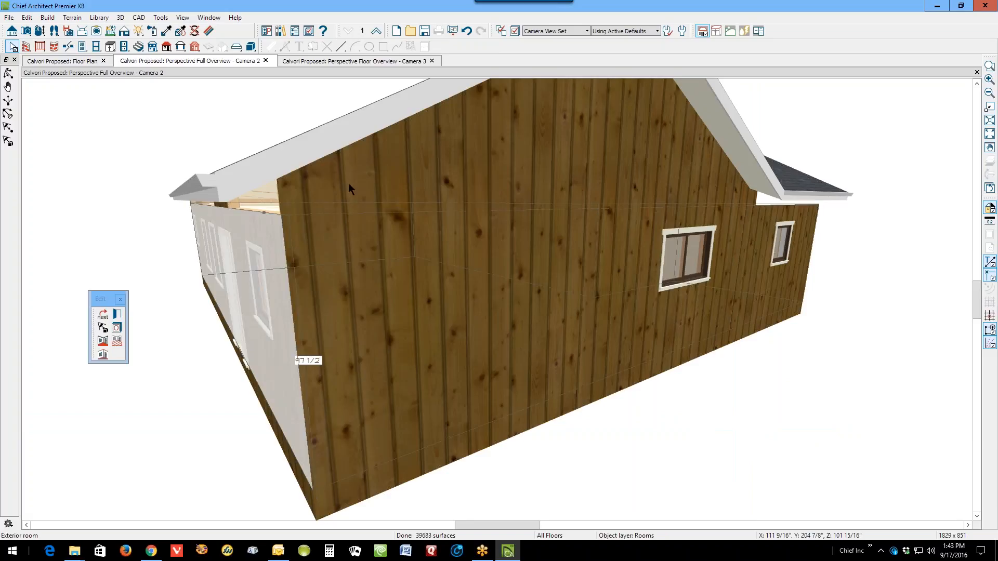
click(260, 237)
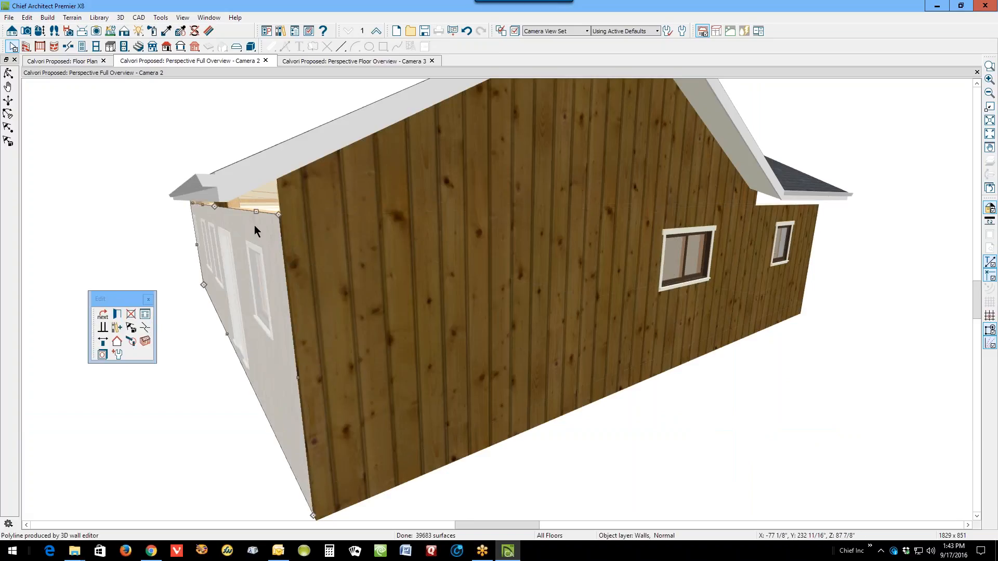
drag(256, 212, 257, 188)
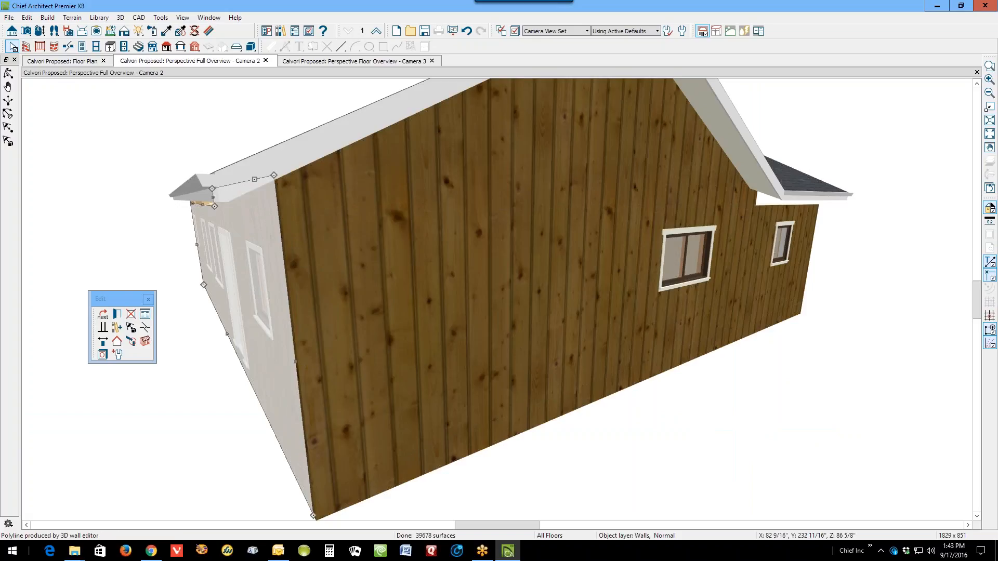
key(Escape)
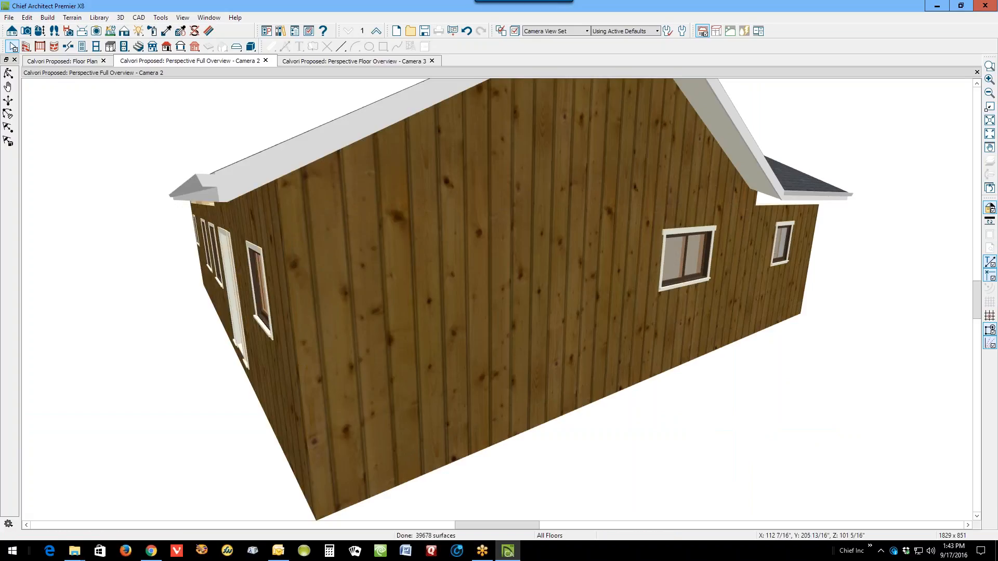
Raise the top edge of the utility wing's side wall by about 1'-2" to close the gap under the eave
click(786, 216)
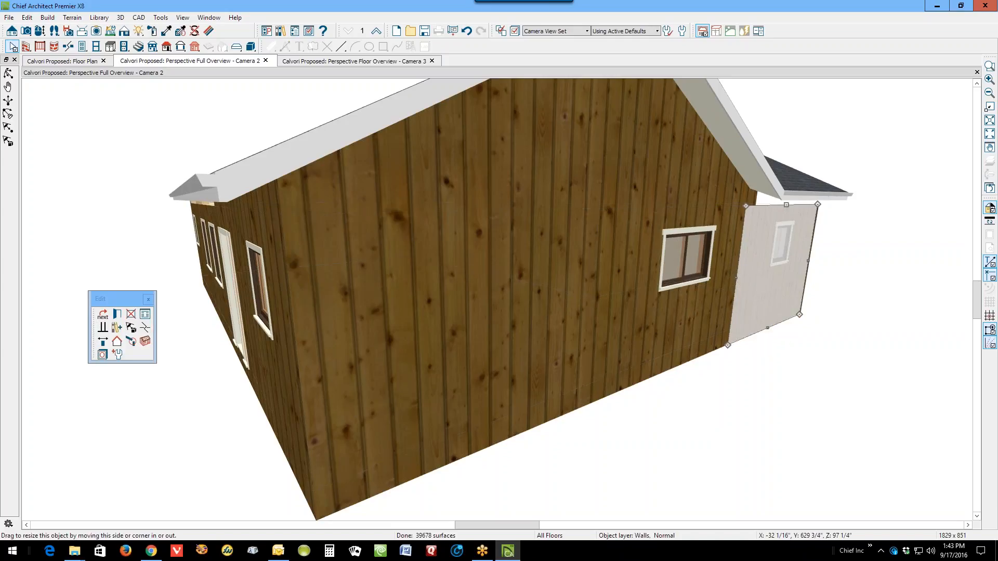
drag(787, 204, 787, 188)
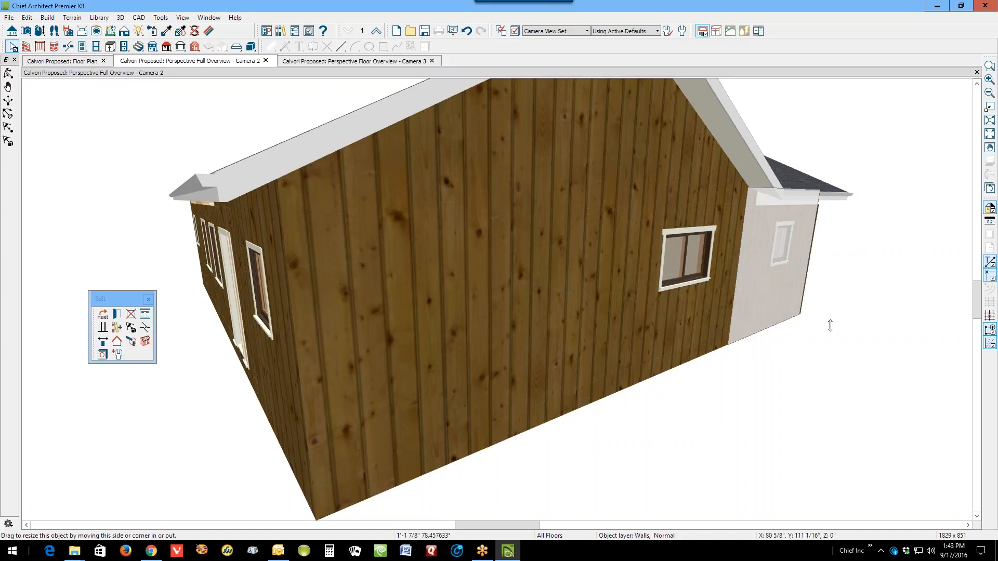
Raise the low middle stretch of the long glass-door wall's top edge to close the gap under the eave
scroll(686, 258, down, 3)
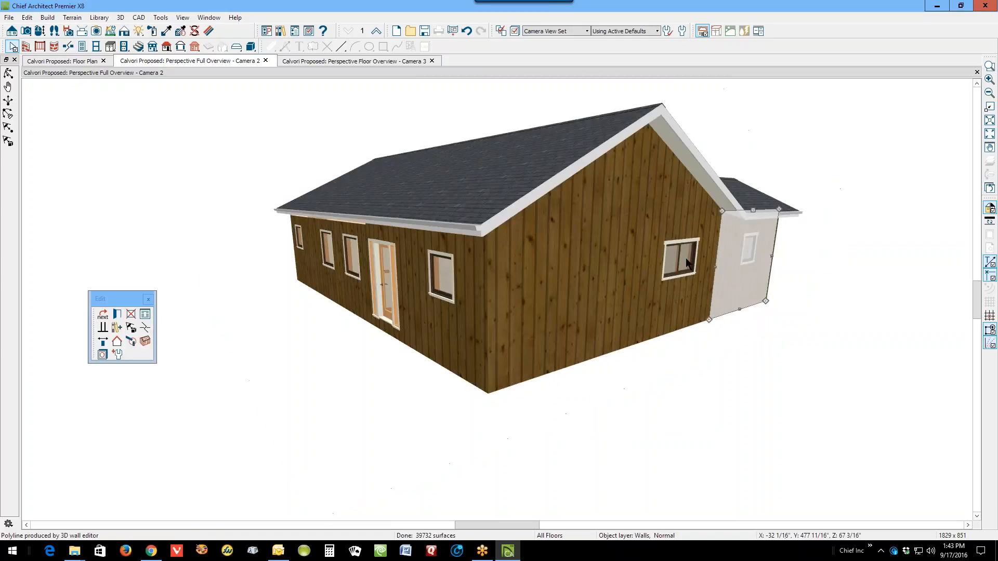
scroll(686, 262, down, 3)
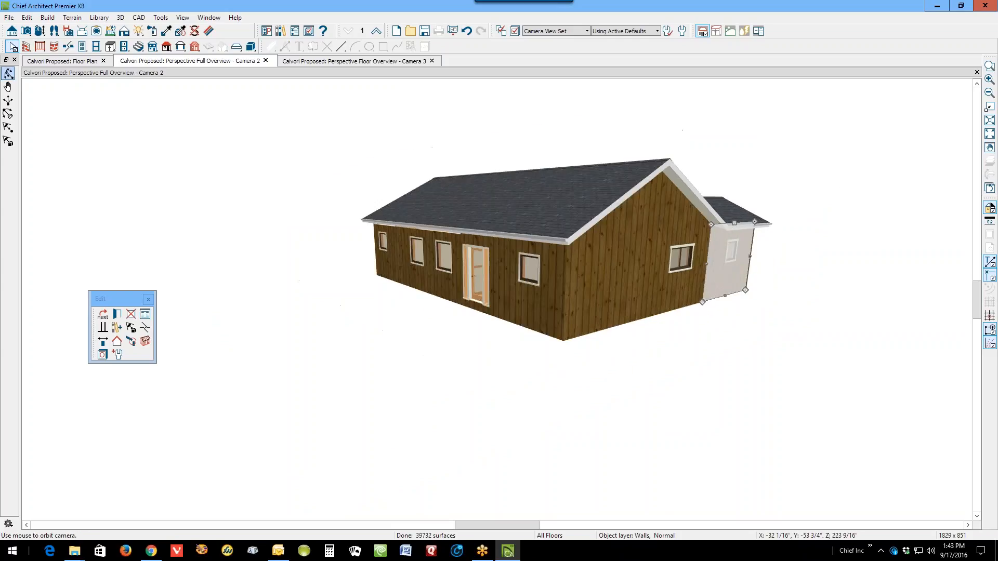
click(9, 73)
drag(517, 167, 439, 196)
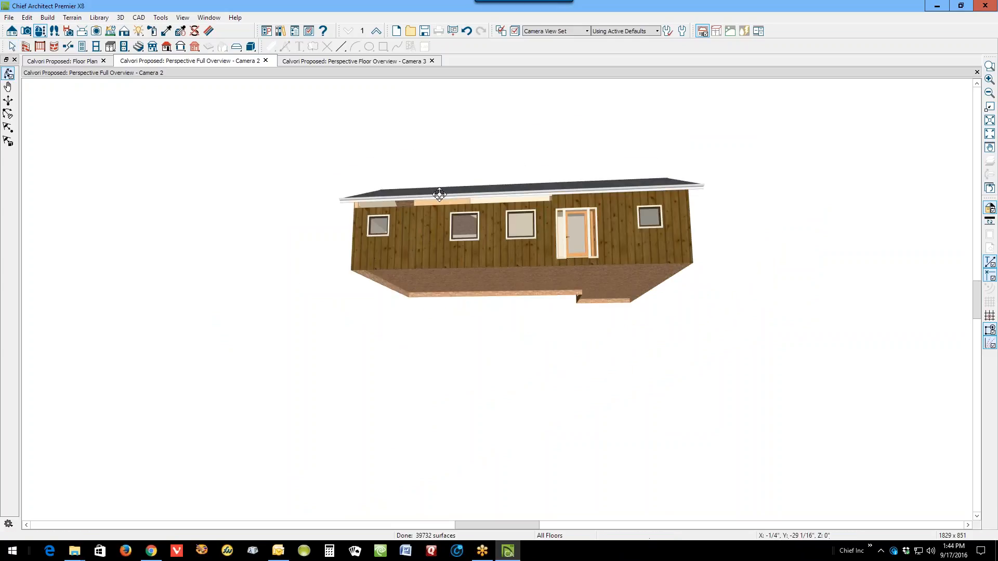
scroll(445, 188, up, 3)
scroll(445, 187, up, 2)
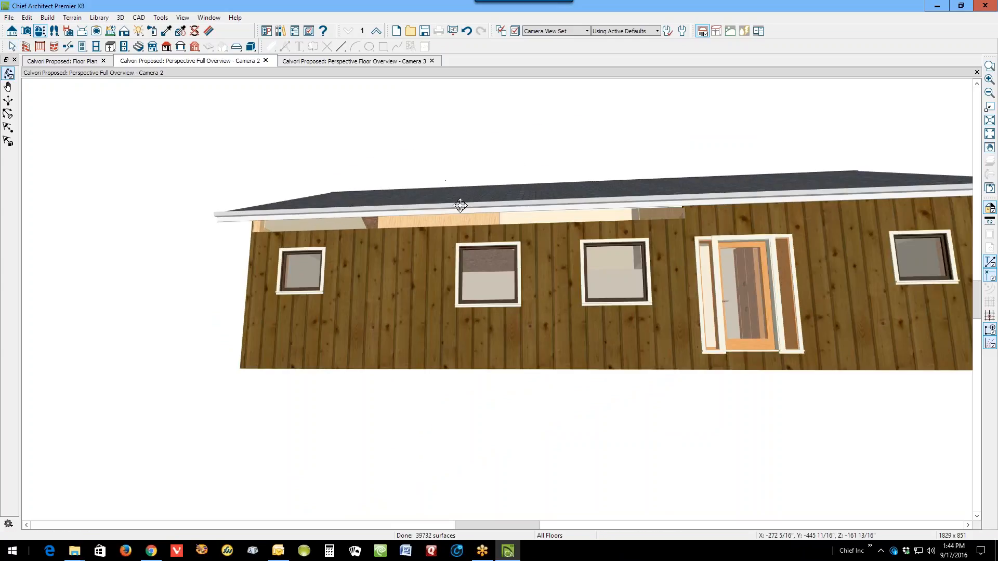
key(space)
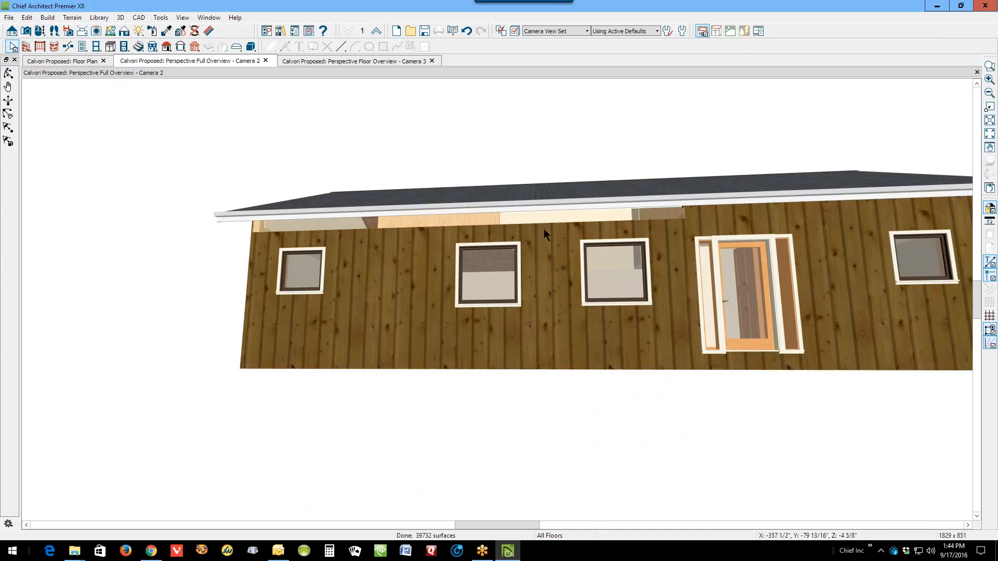
click(544, 229)
click(544, 229)
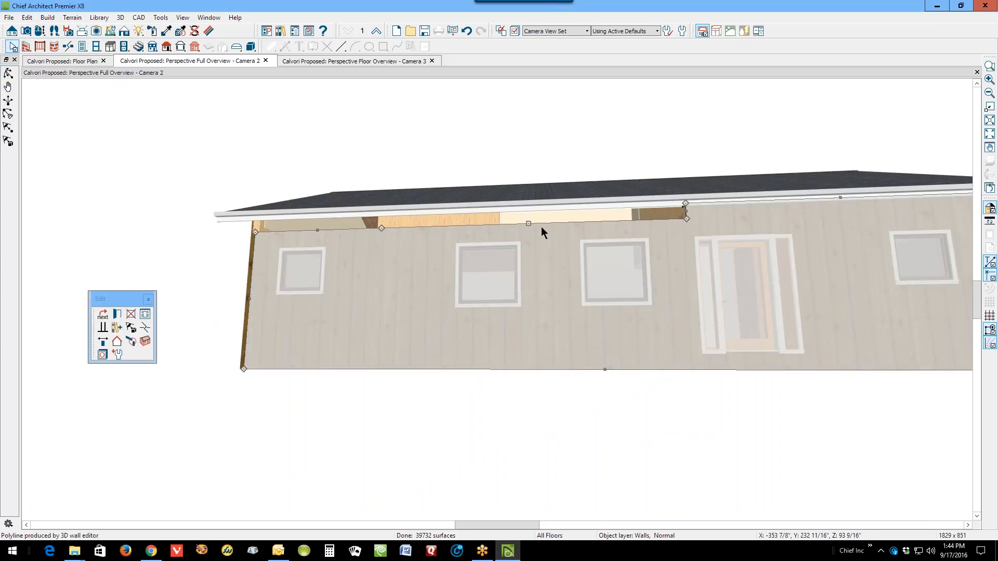
drag(529, 224, 531, 207)
Raise the remaining low stretch of the same wall's top edge, above the small end window, by about 1'-2"
click(330, 229)
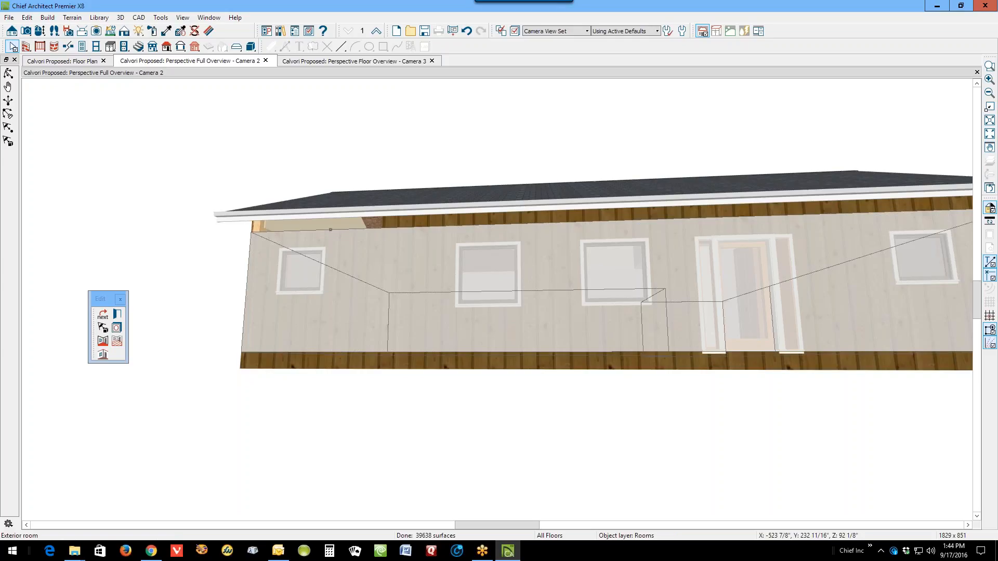
key(Tab)
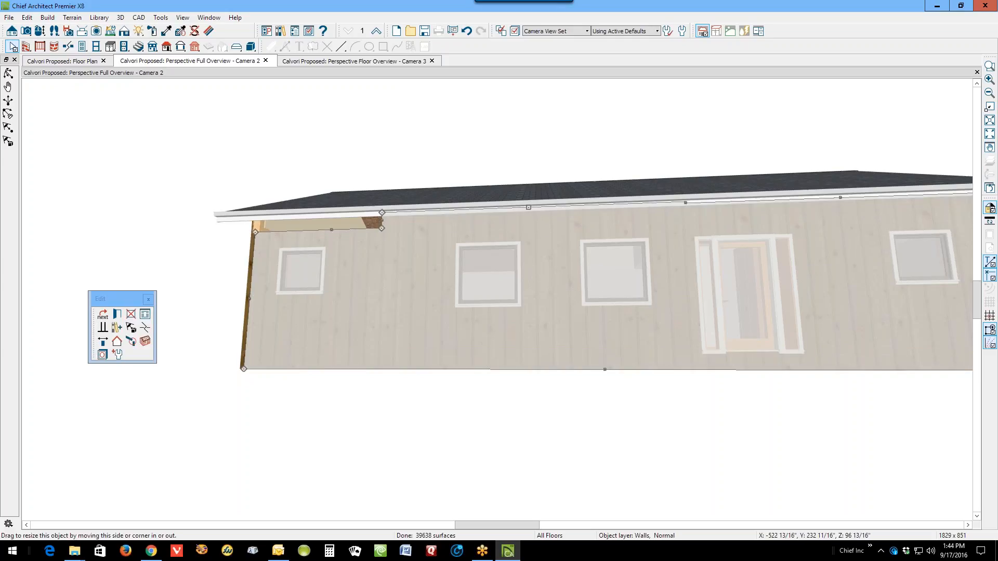
drag(332, 230, 331, 214)
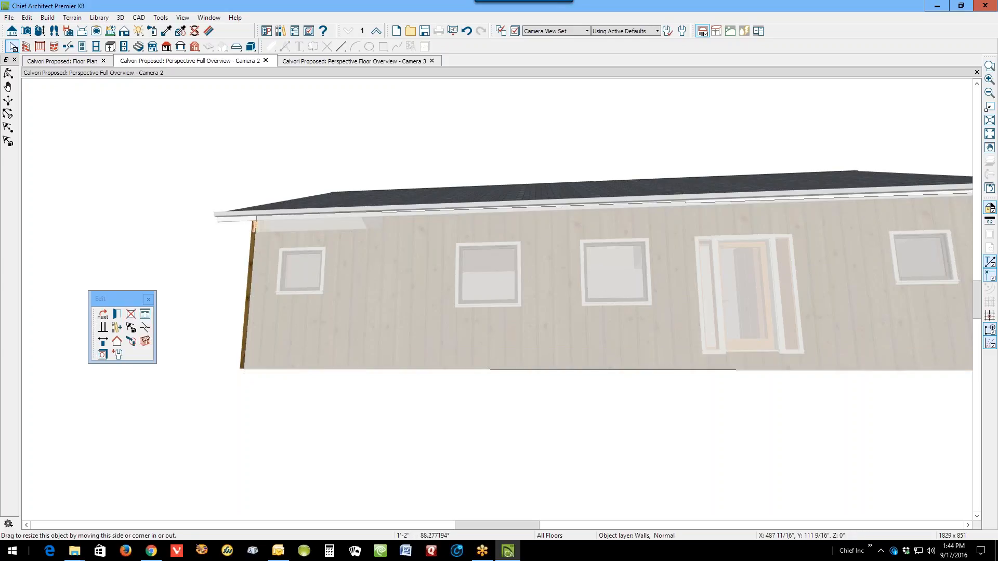
Try to delete the narrow attic wall at the end corner of the glass-door wall and its leftover piece under the eave
click(253, 262)
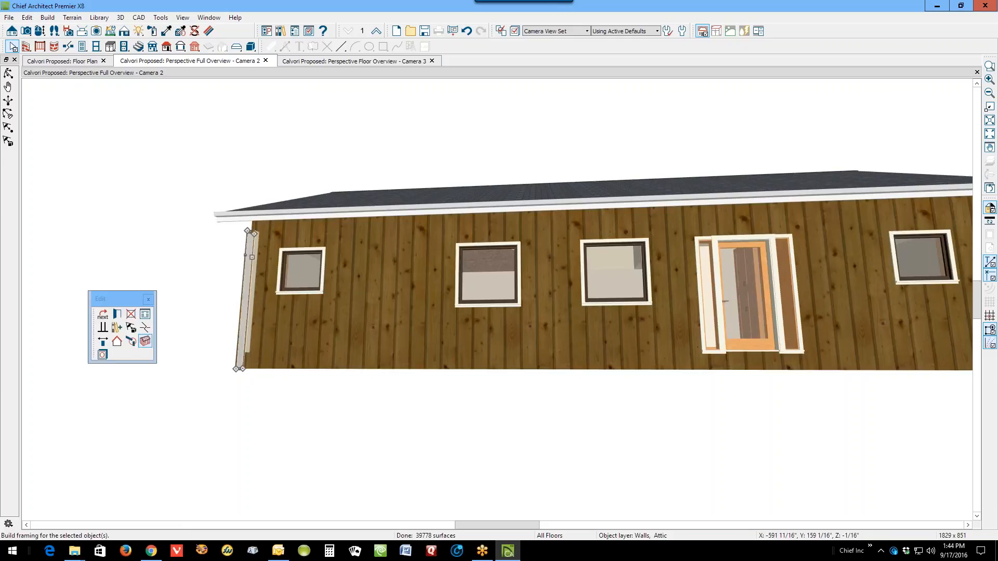
click(131, 315)
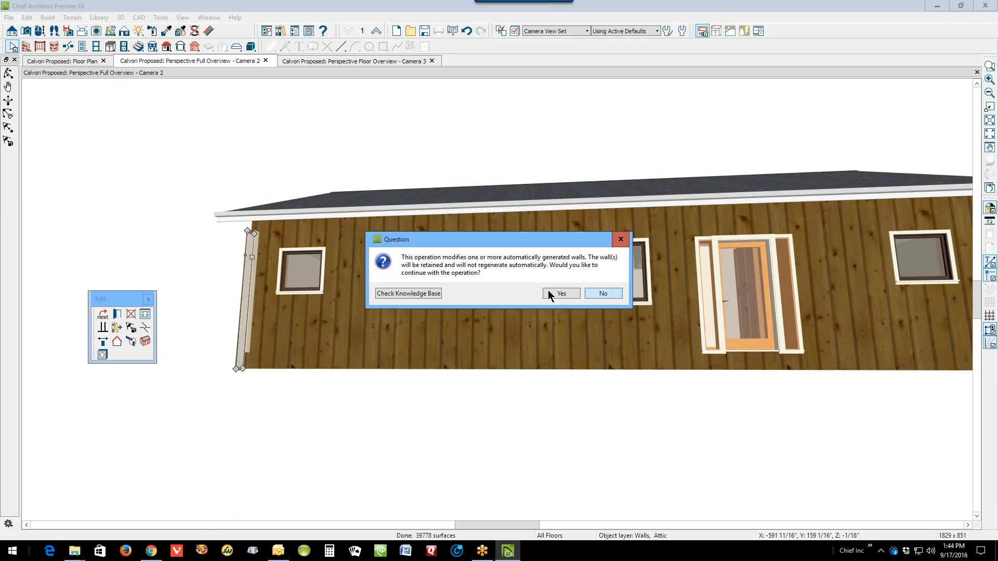
click(548, 291)
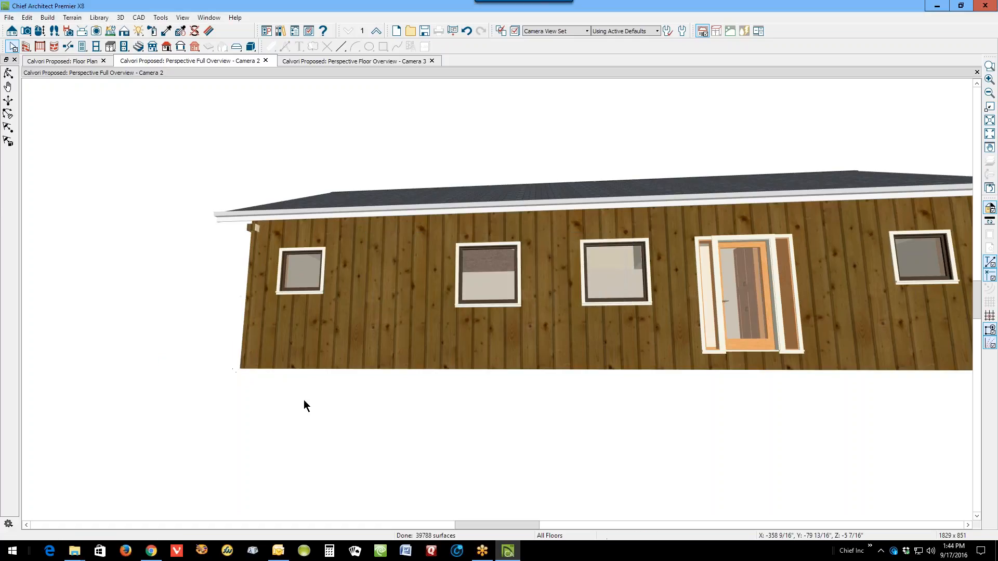
scroll(251, 224, up, 3)
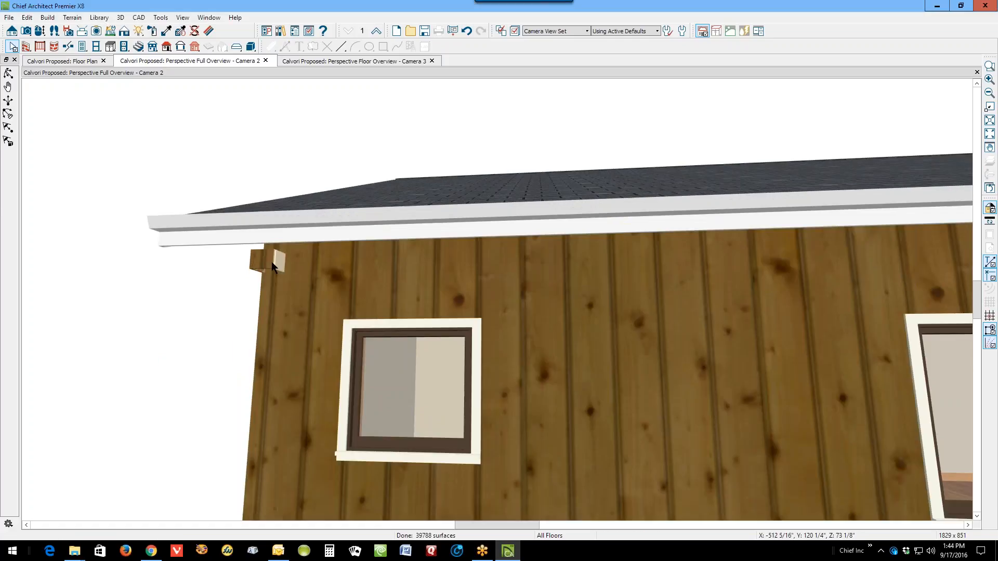
scroll(273, 266, up, 2)
click(305, 270)
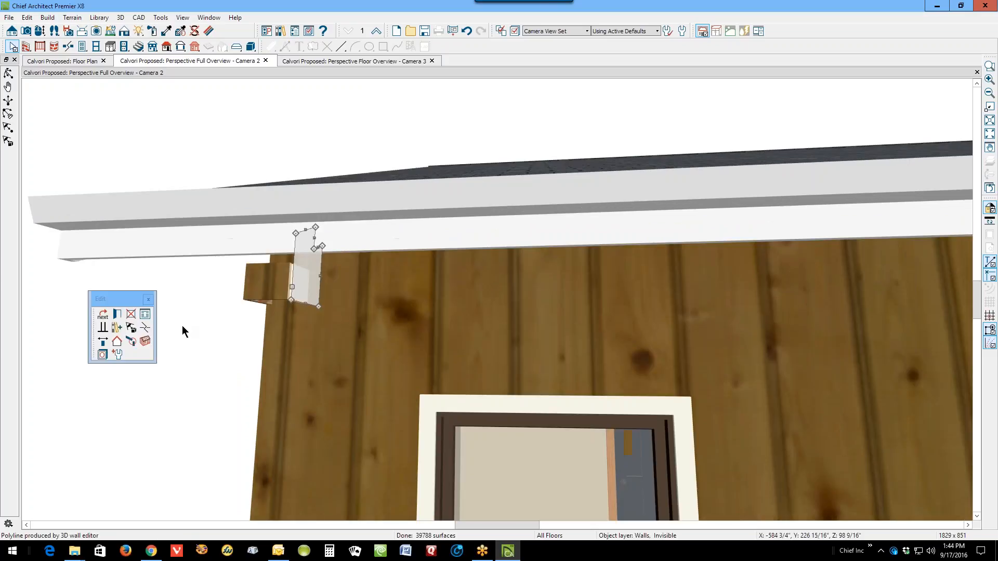
key(Delete)
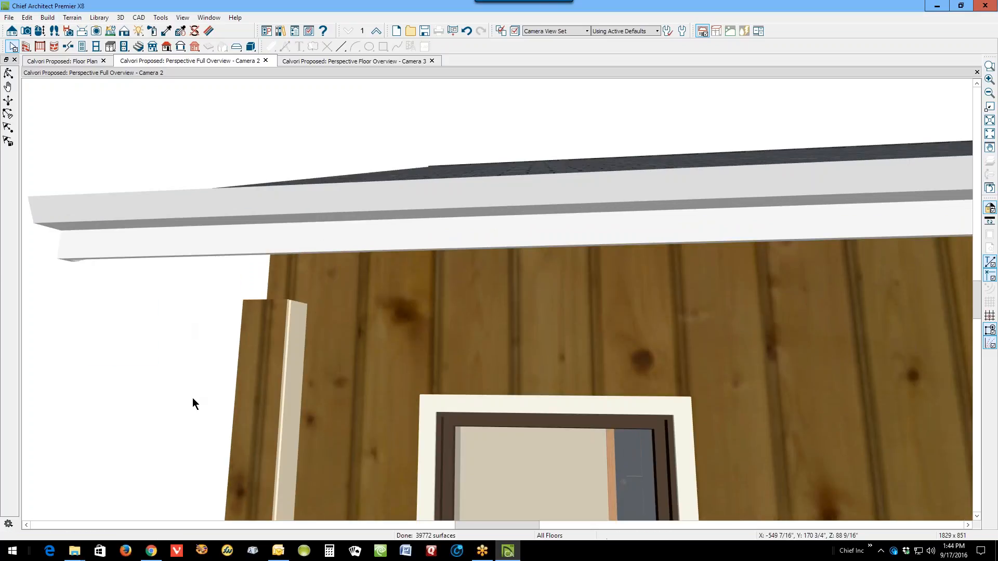
Make the narrow attic wall at that corner invisible, accepting the change to an automatically generated wall, and clear the selection
click(296, 347)
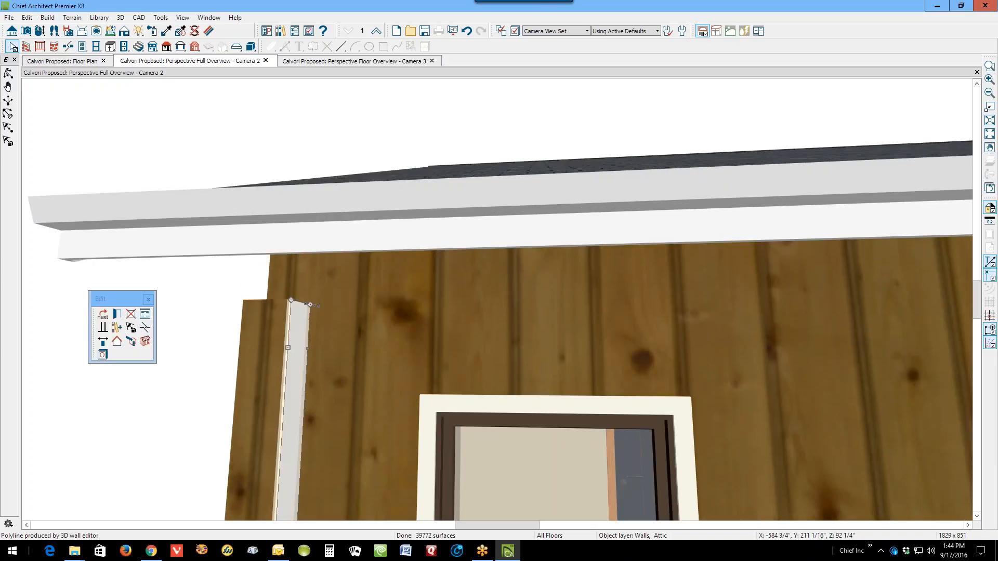
double_click(273, 304)
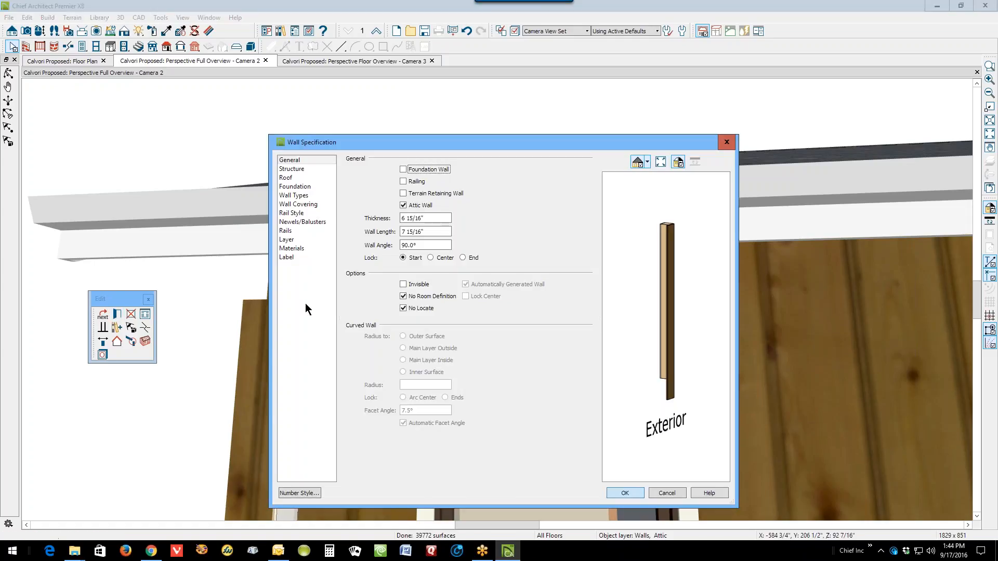
click(409, 283)
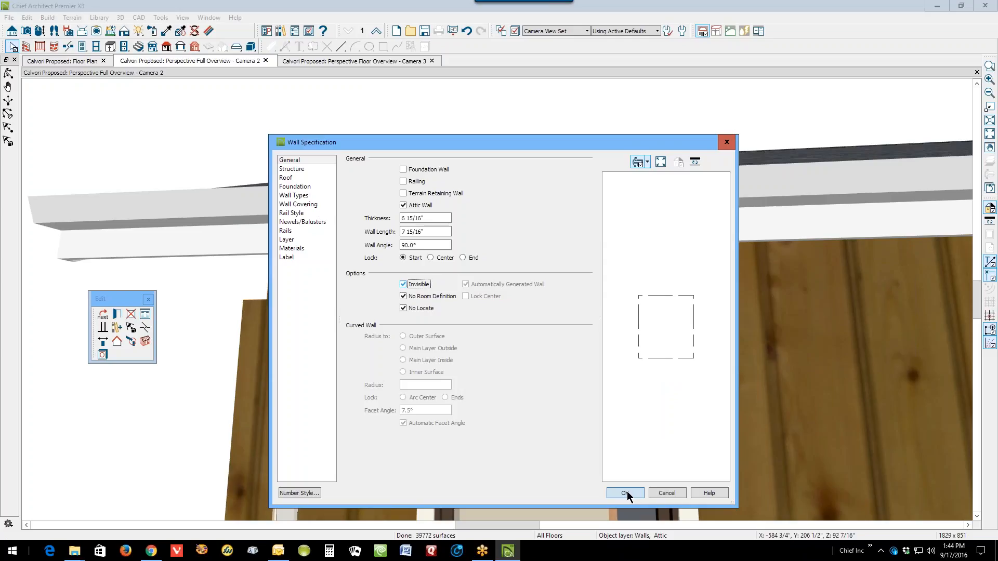
click(626, 492)
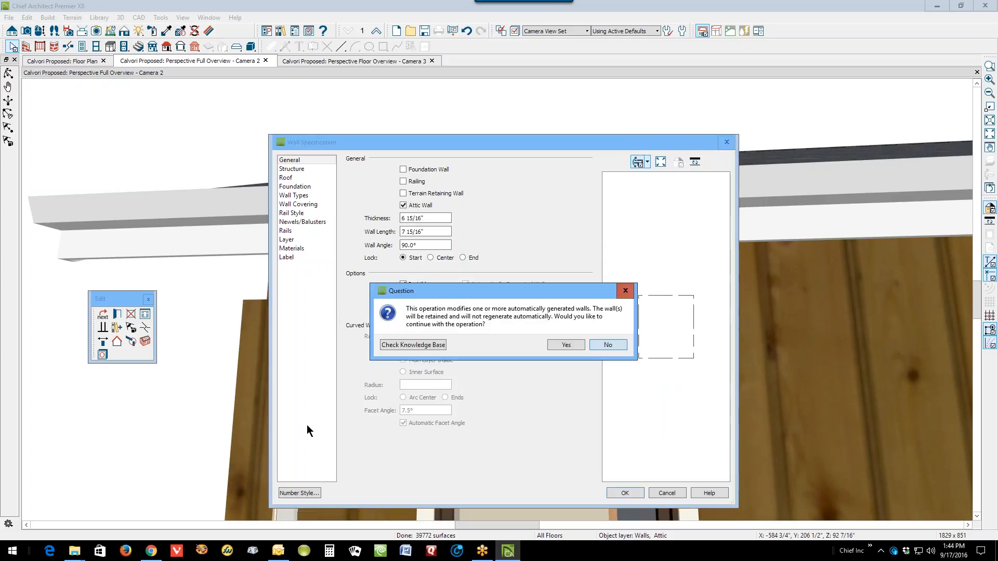
click(560, 345)
click(167, 391)
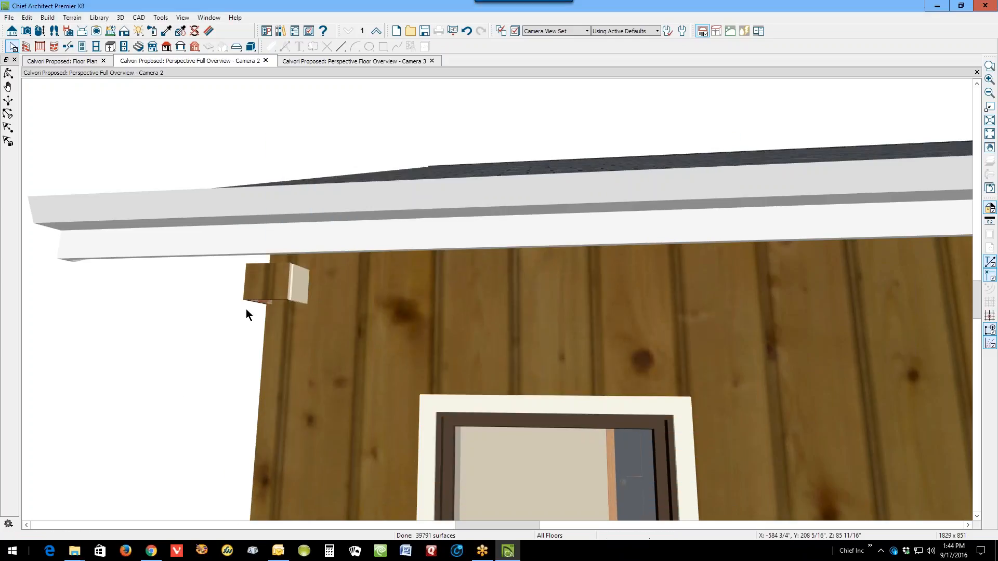
Check the leftover attic wall piece's specification and raise its bottom edge by about 8 3/4" up behind the eave
click(296, 283)
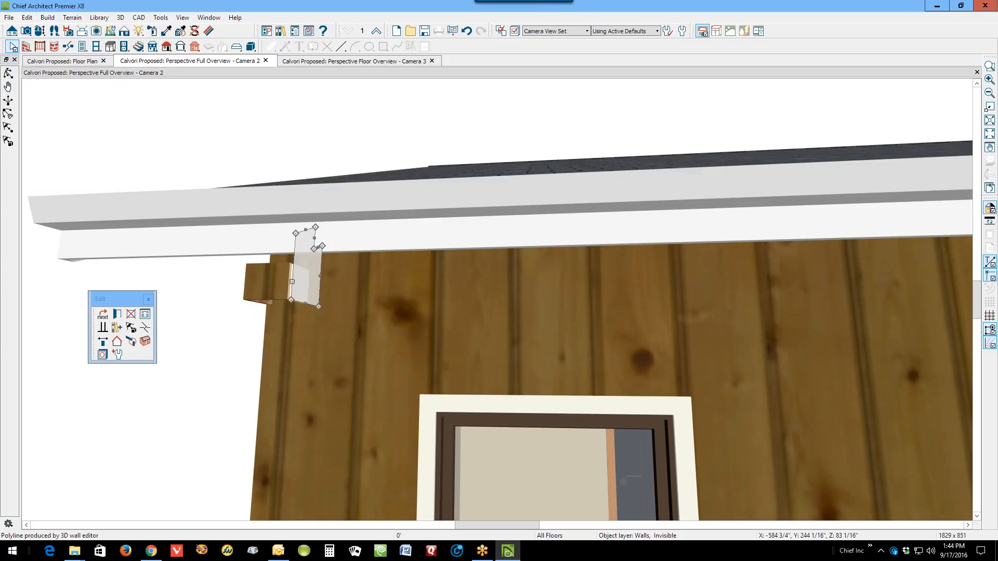
click(117, 314)
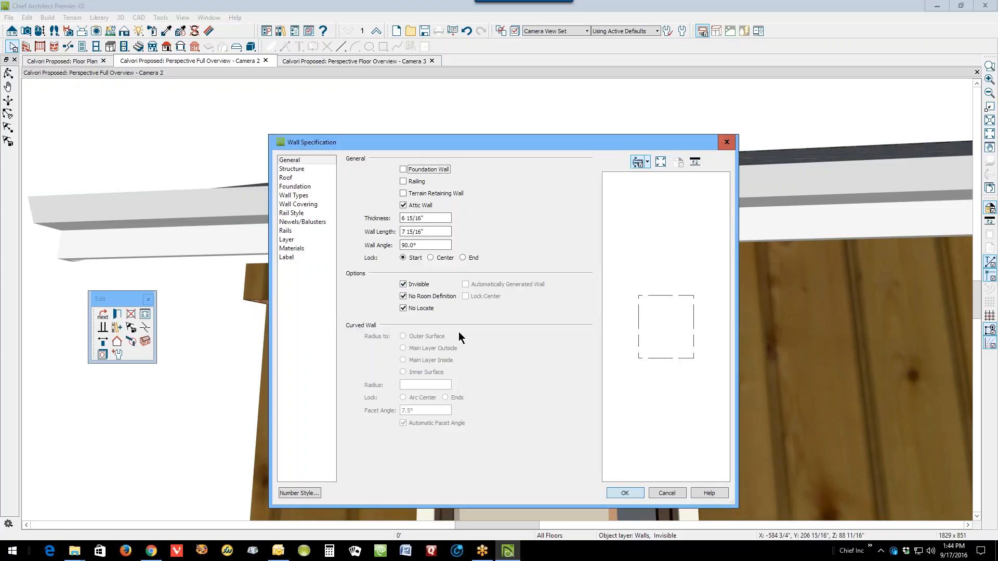
click(627, 494)
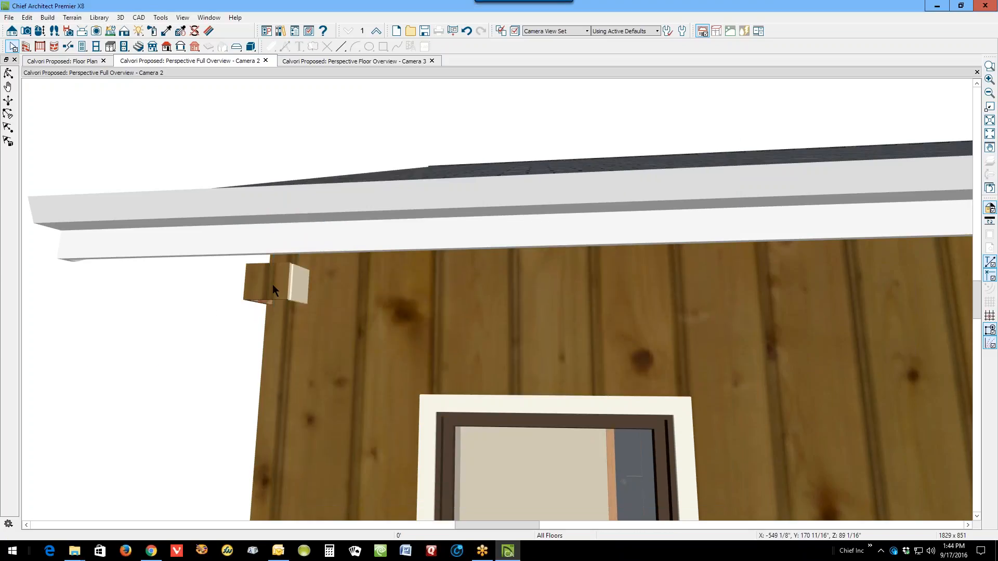
click(300, 292)
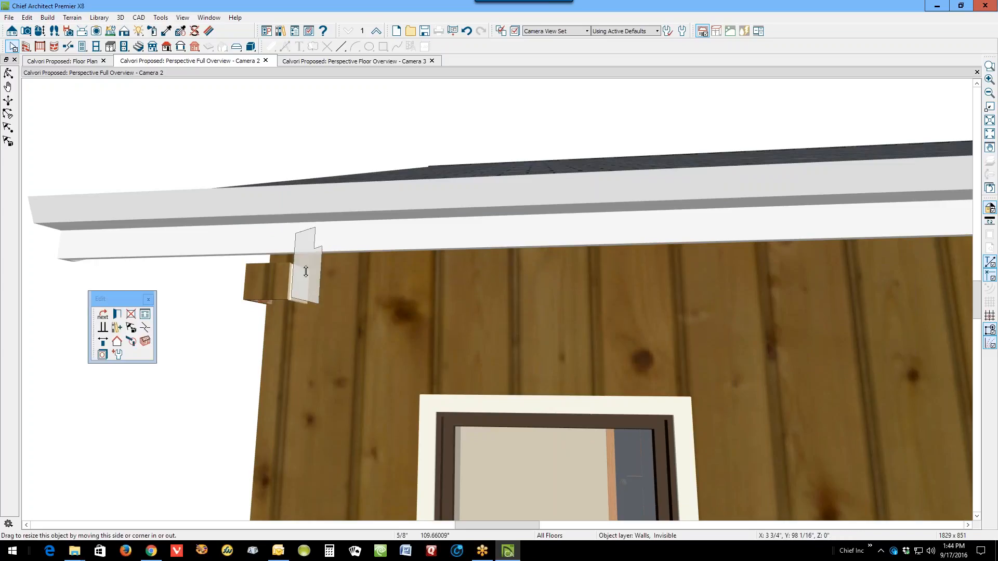
drag(306, 272, 306, 229)
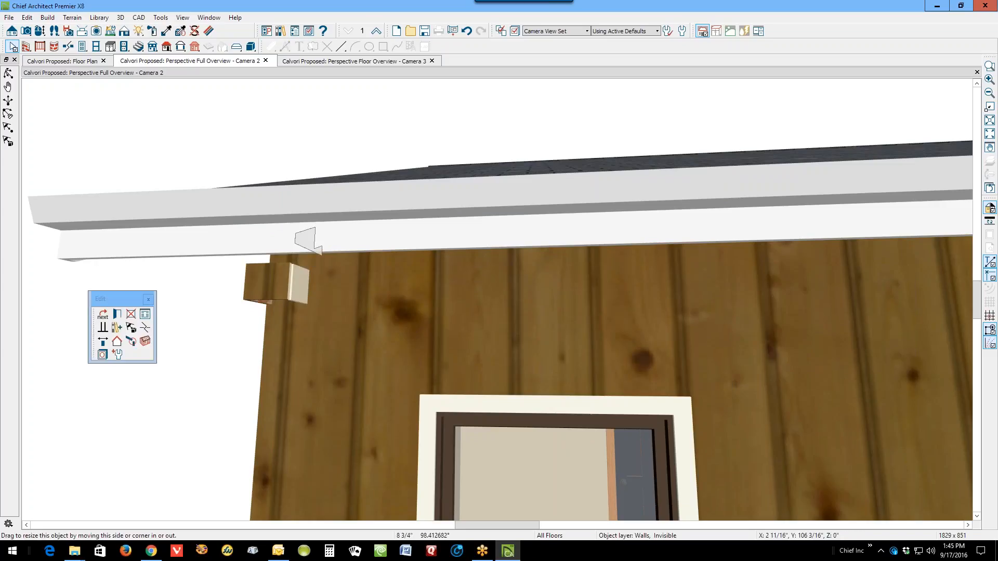
On the opposite side of the house, raise the top edge of the wall with three small windows up to the roof
scroll(370, 241, down, 5)
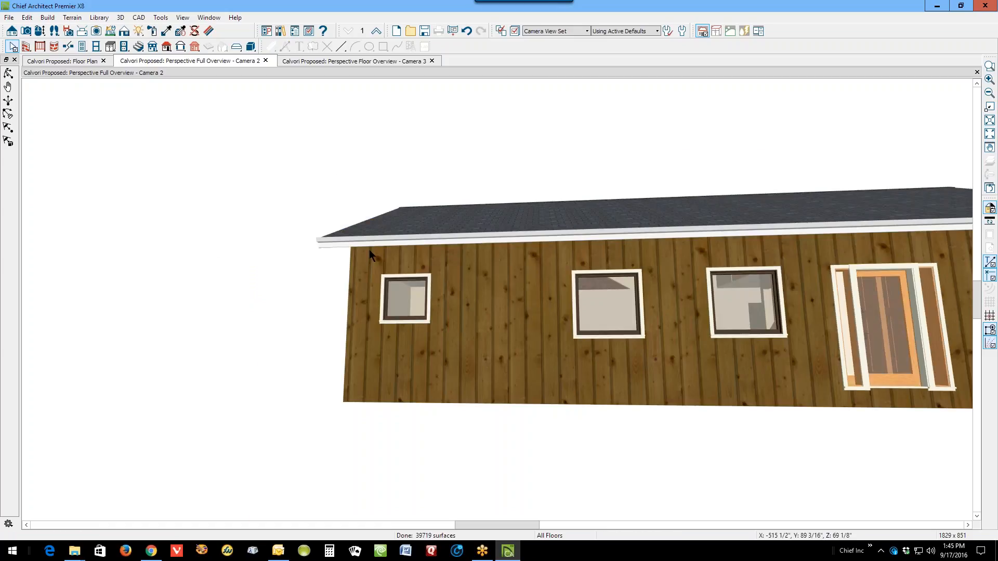
scroll(370, 250, down, 3)
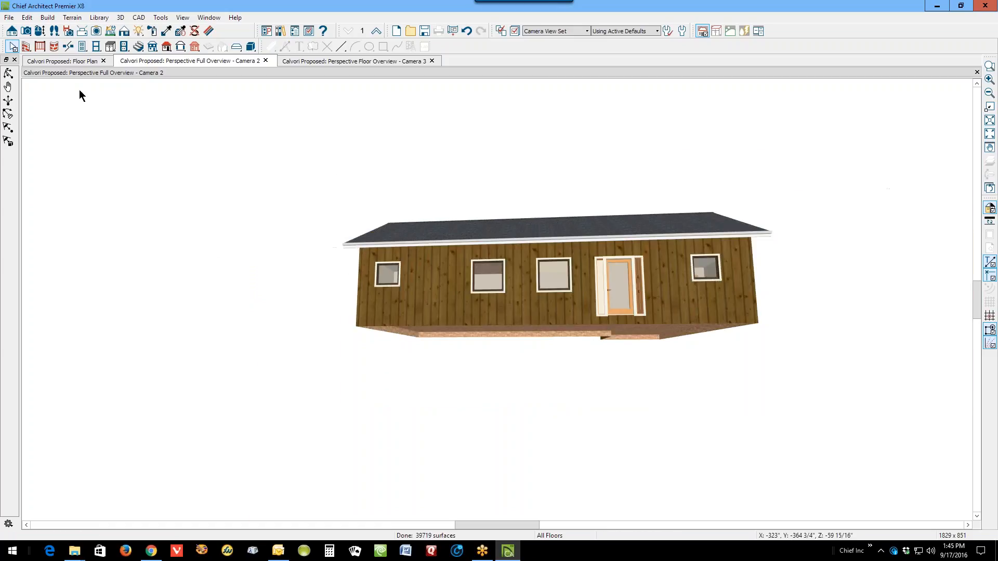
click(7, 74)
drag(364, 239, 271, 257)
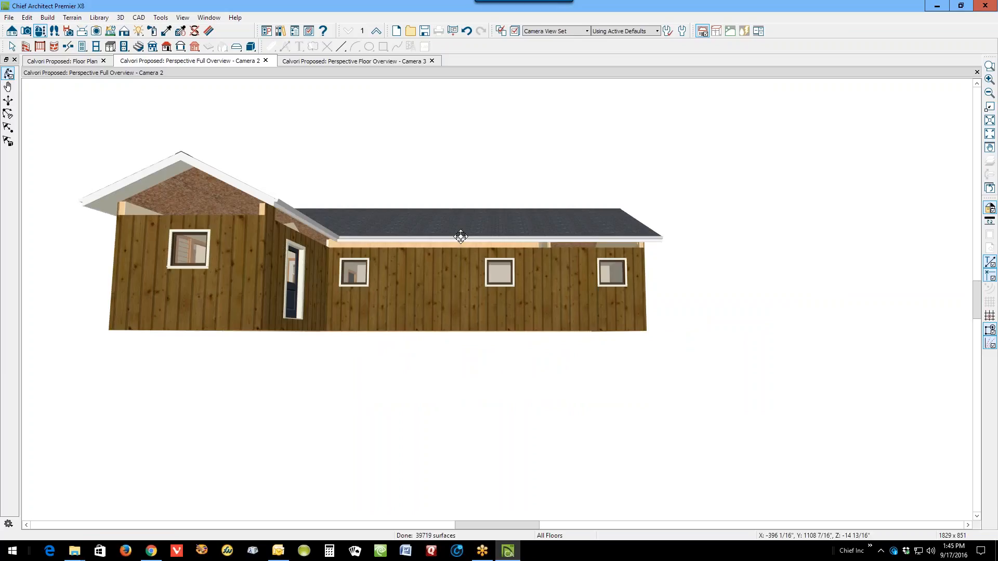
scroll(461, 241, up, 5)
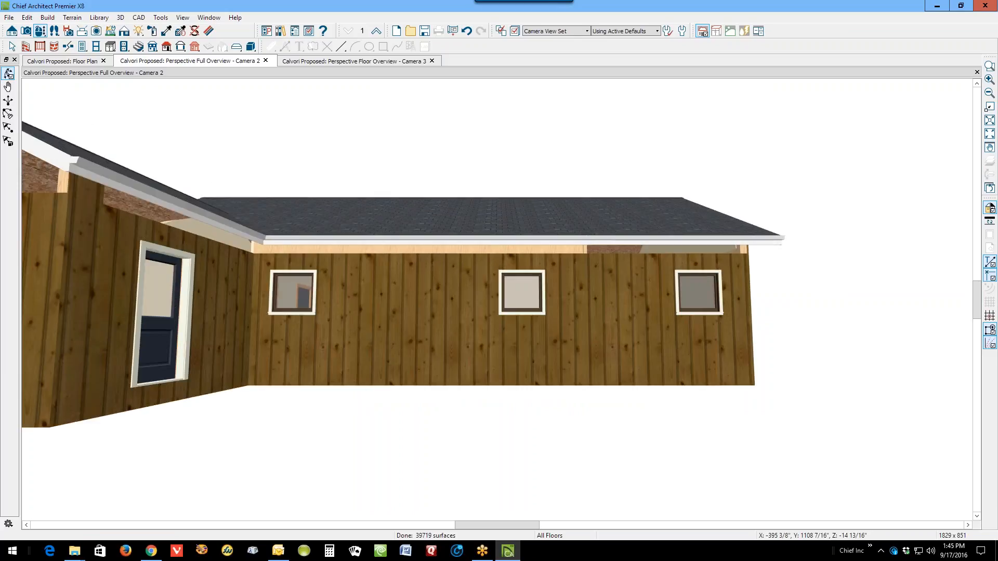
click(645, 260)
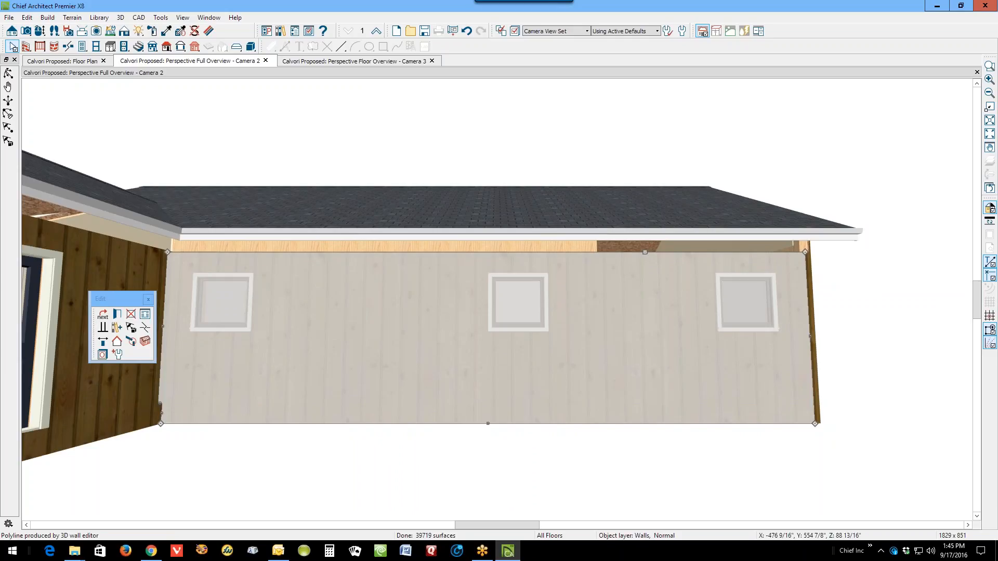
mouse_move(645, 252)
mouse_down()
mouse_move(638, 244)
mouse_move(631, 255)
mouse_up()
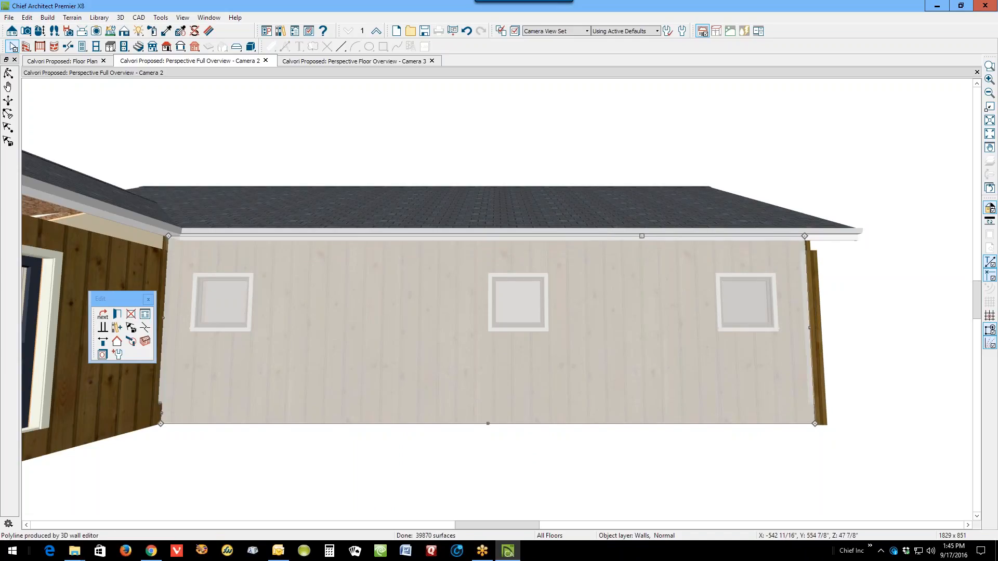
key(Escape)
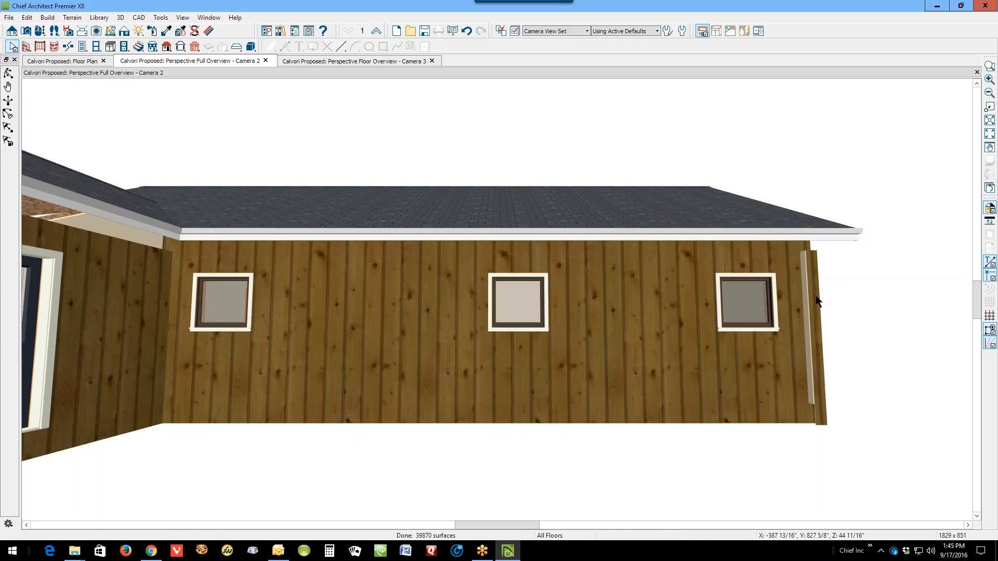
Make the narrow attic wall at the end corner of the three-window wall invisible, accepting the change to an automatically generated wall
click(813, 323)
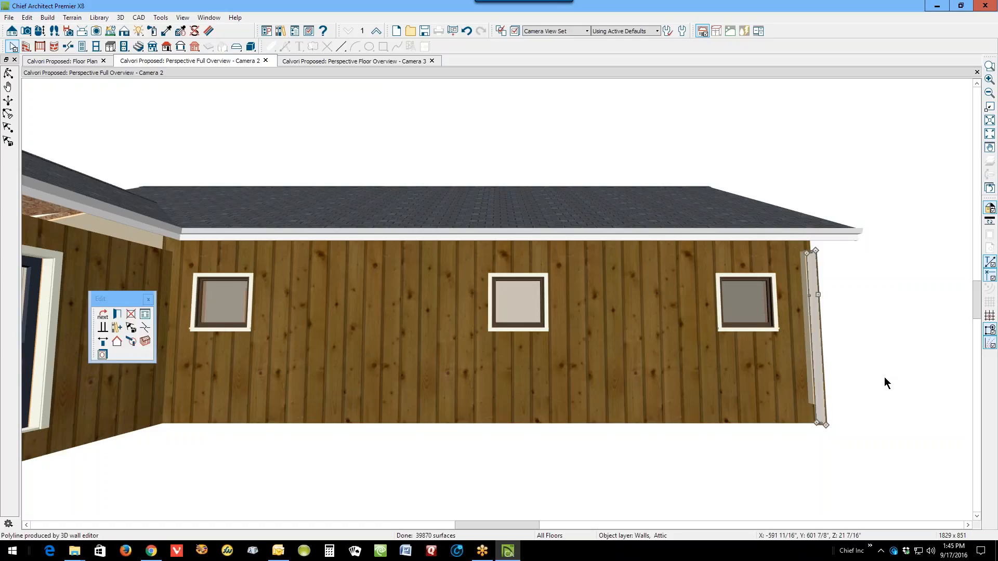
click(117, 314)
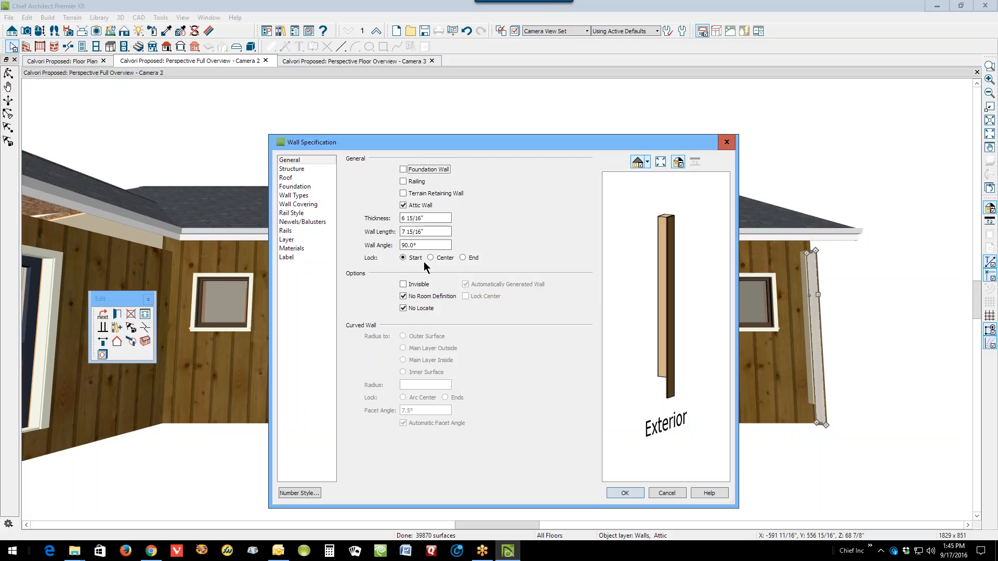
click(404, 285)
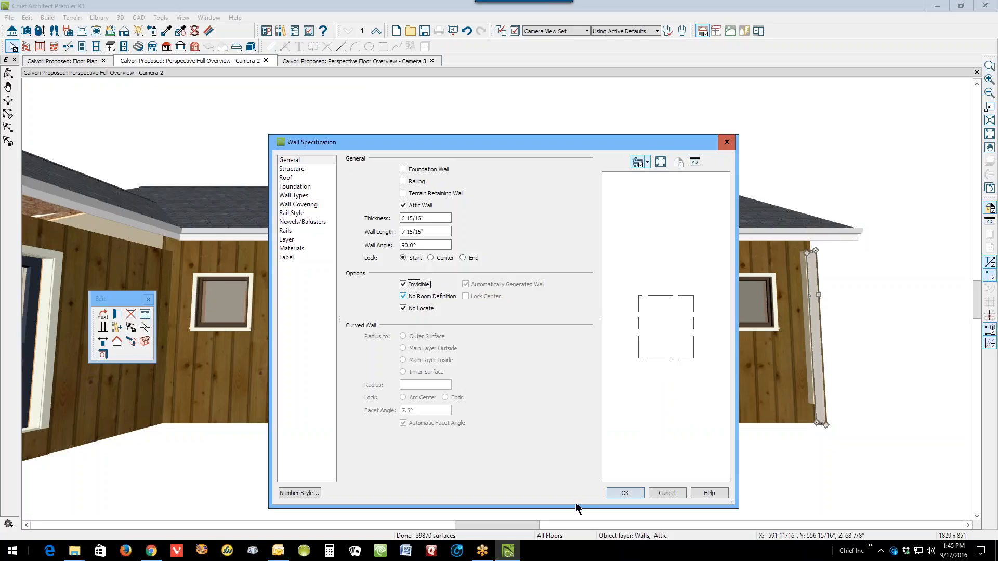
key(Return)
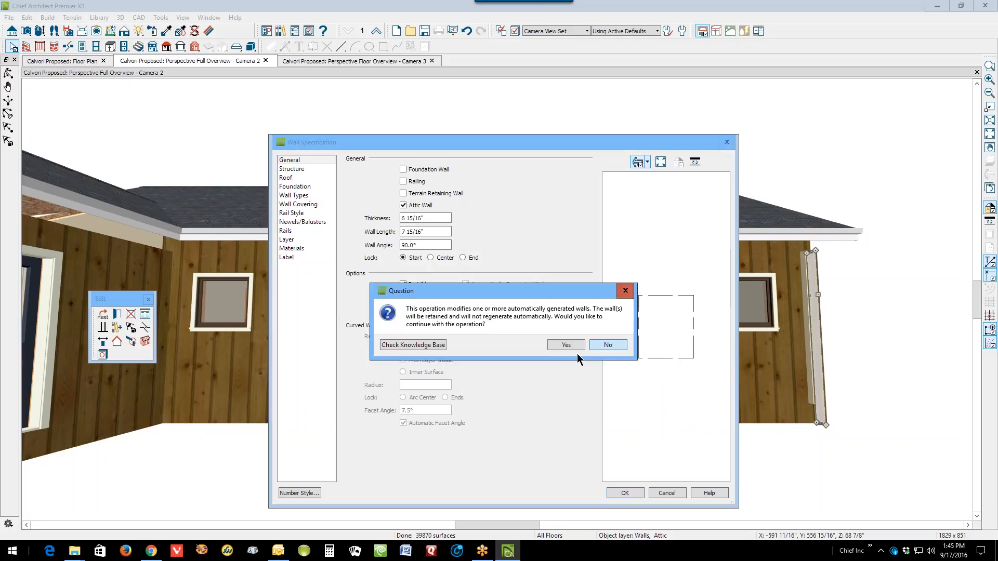
click(568, 345)
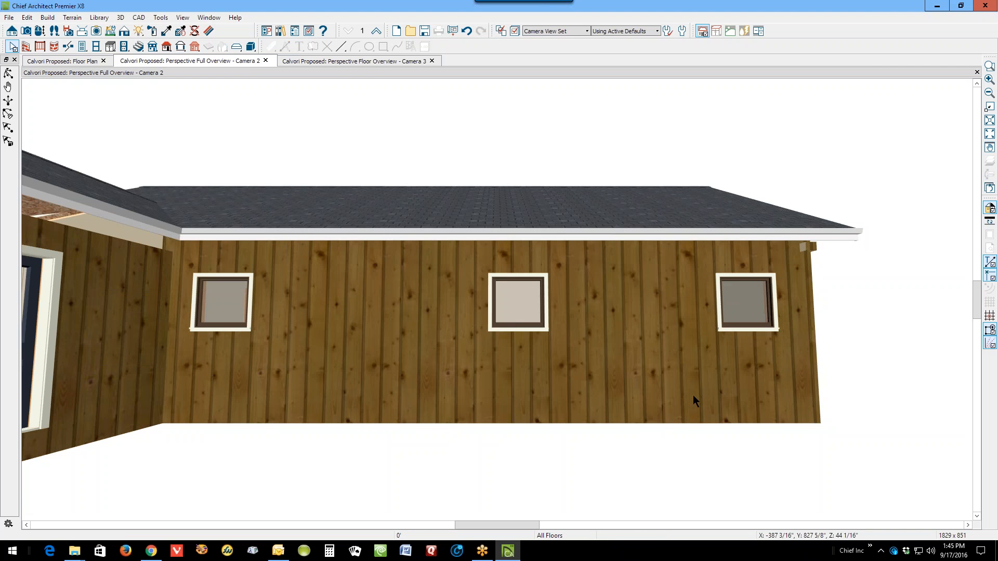
Raise the bottom edge of the leftover attic wall piece at that corner up behind the eave
scroll(694, 395, down, 2)
click(775, 290)
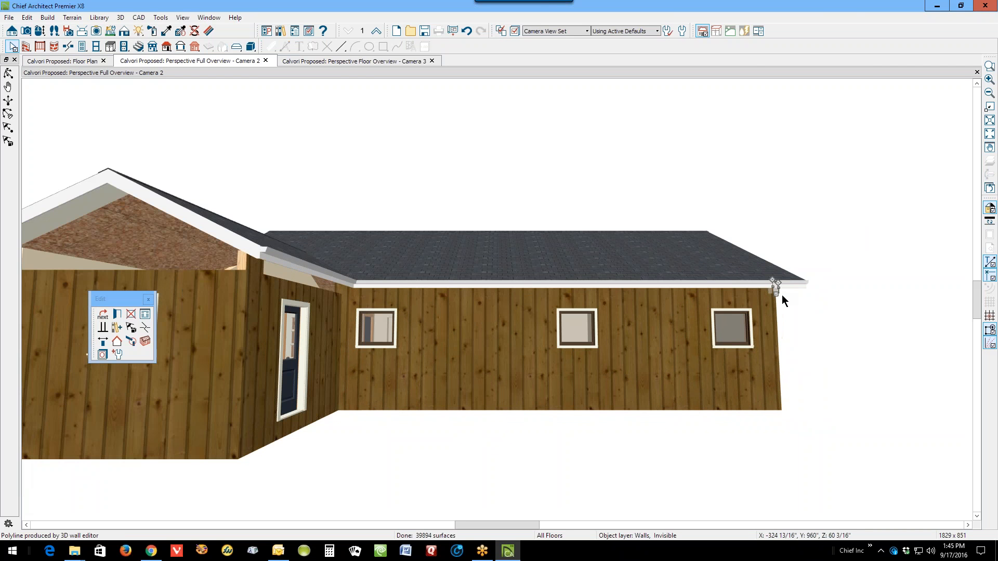
scroll(780, 289, up, 4)
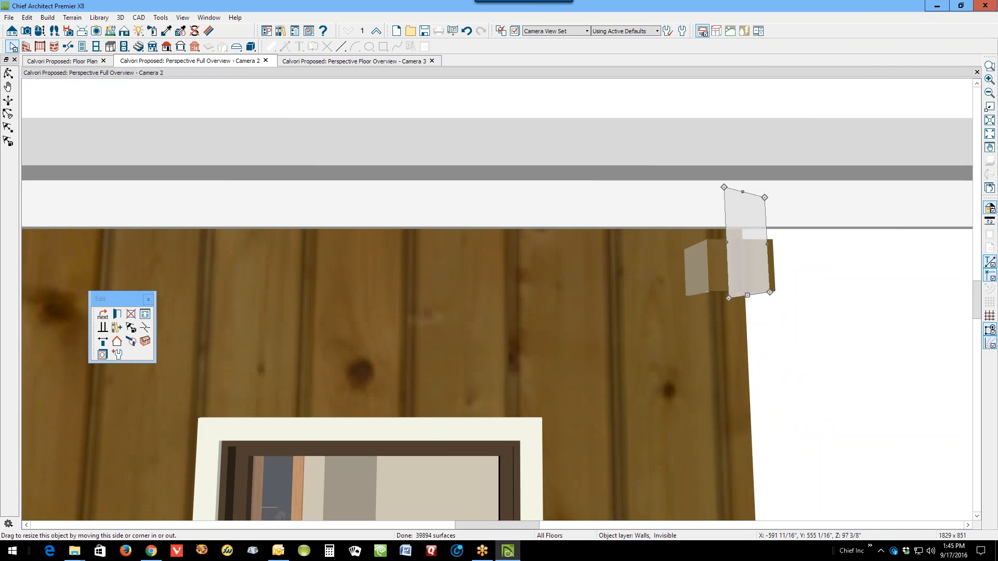
drag(748, 296, 744, 217)
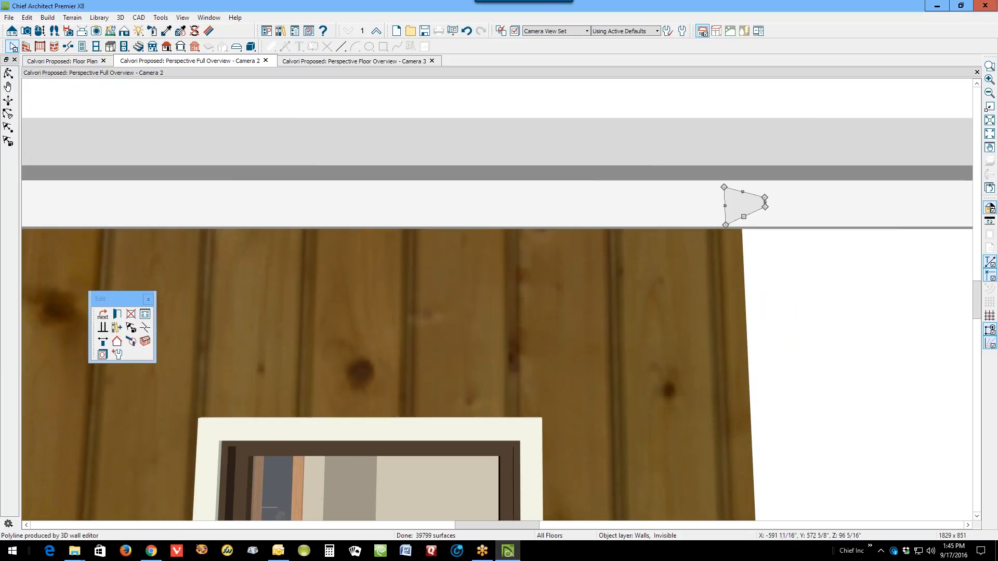
scroll(570, 285, down, 5)
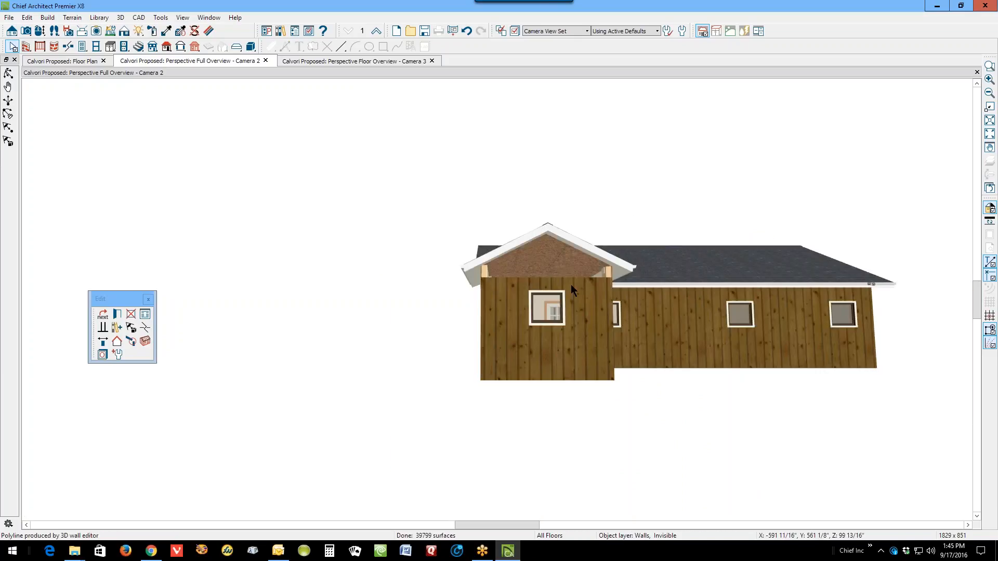
In the floor 2 plan, show the reference floor and nudge the attic wall over the utility room's end wall to fill the open gable
scroll(571, 285, up, 2)
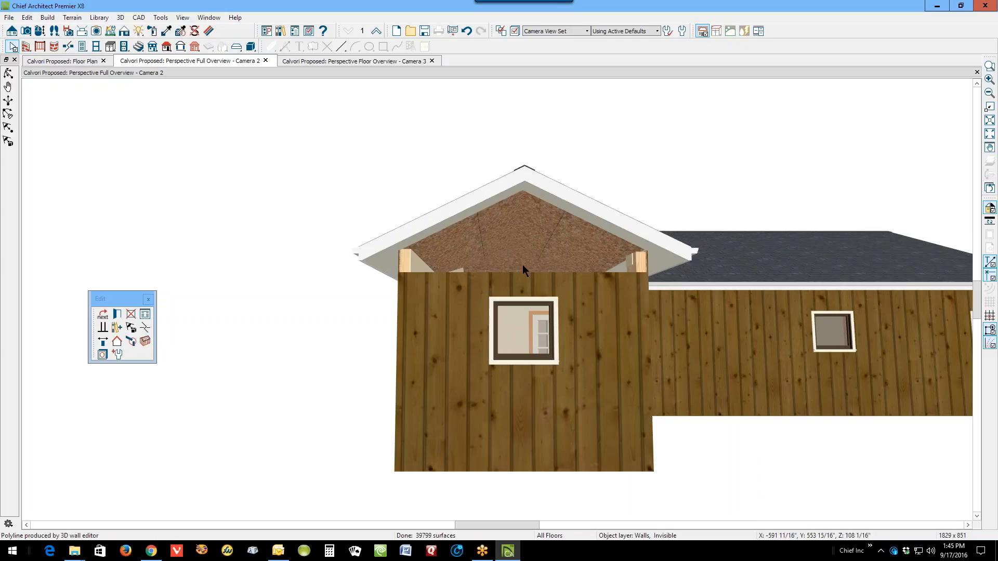
key(ctrl+Tab)
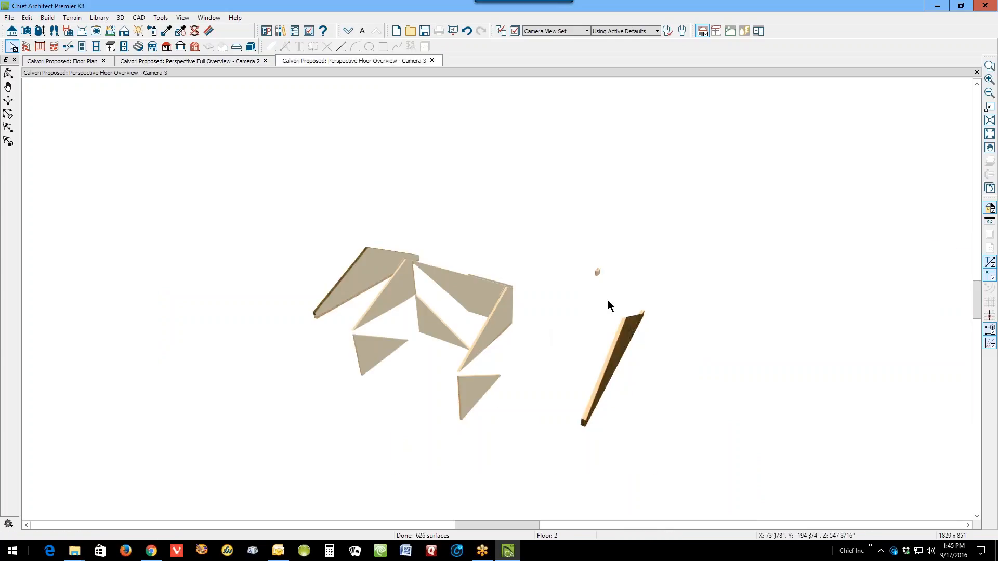
key(ctrl+Tab)
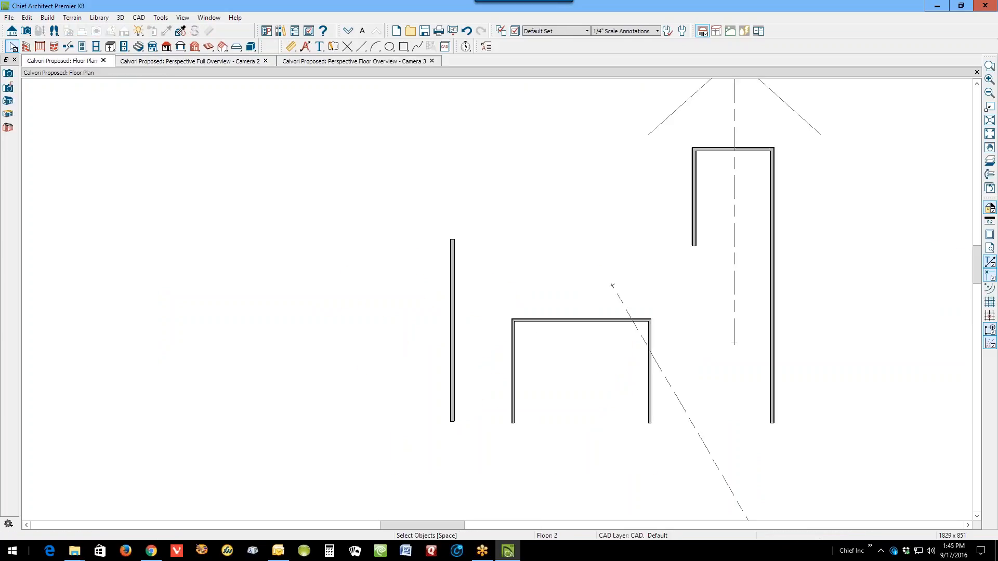
click(728, 150)
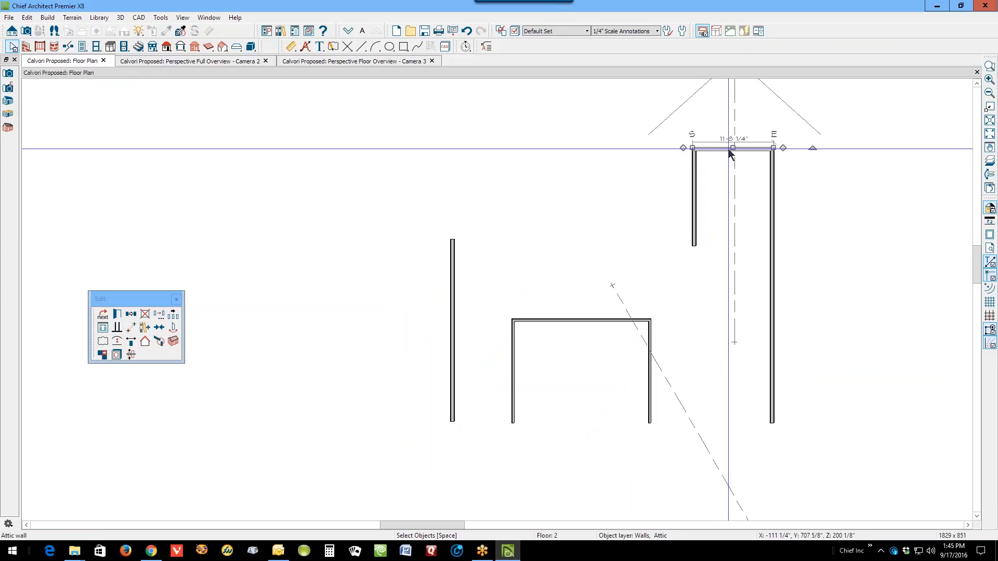
click(990, 160)
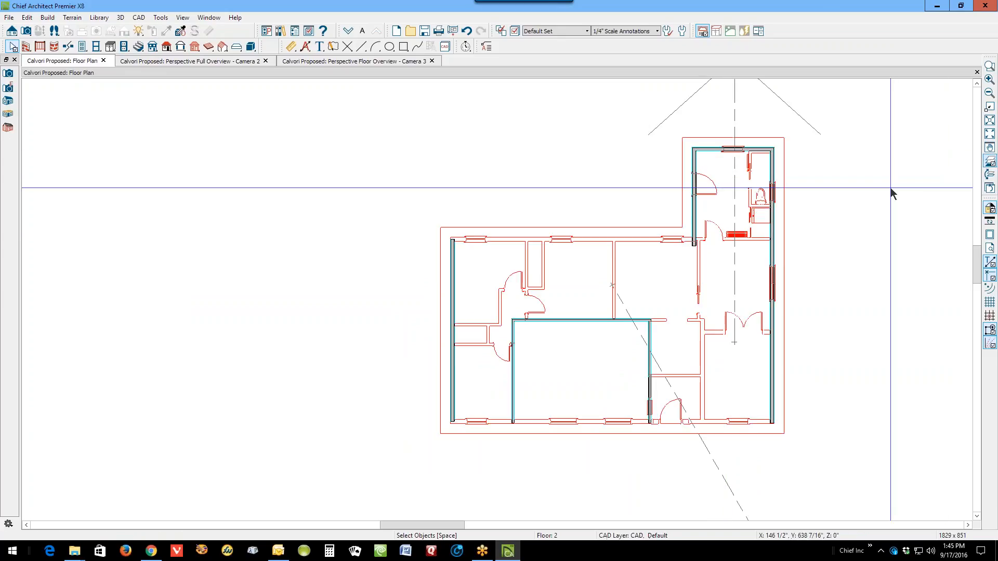
click(754, 148)
drag(753, 148, 754, 149)
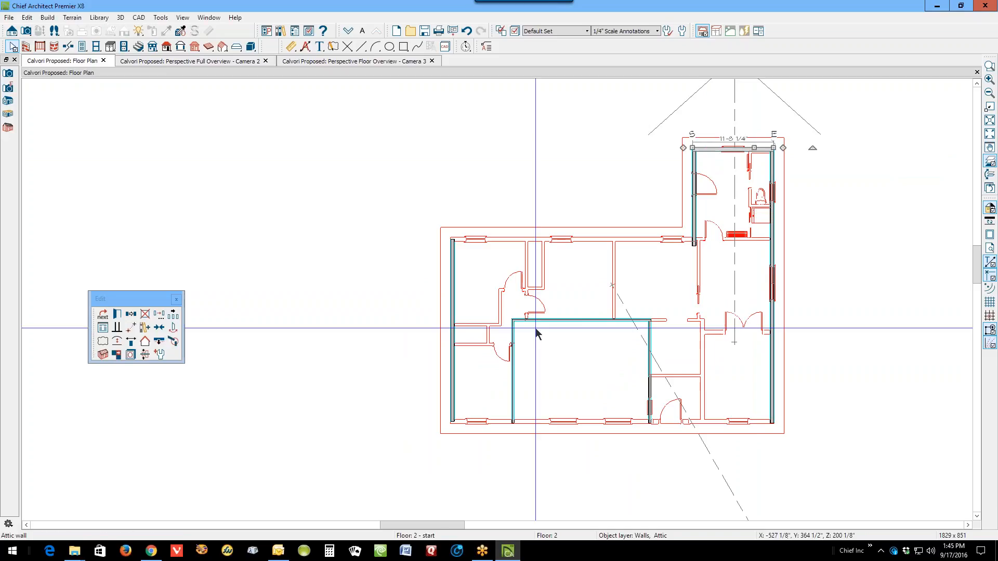
click(290, 339)
key(ctrl+Tab)
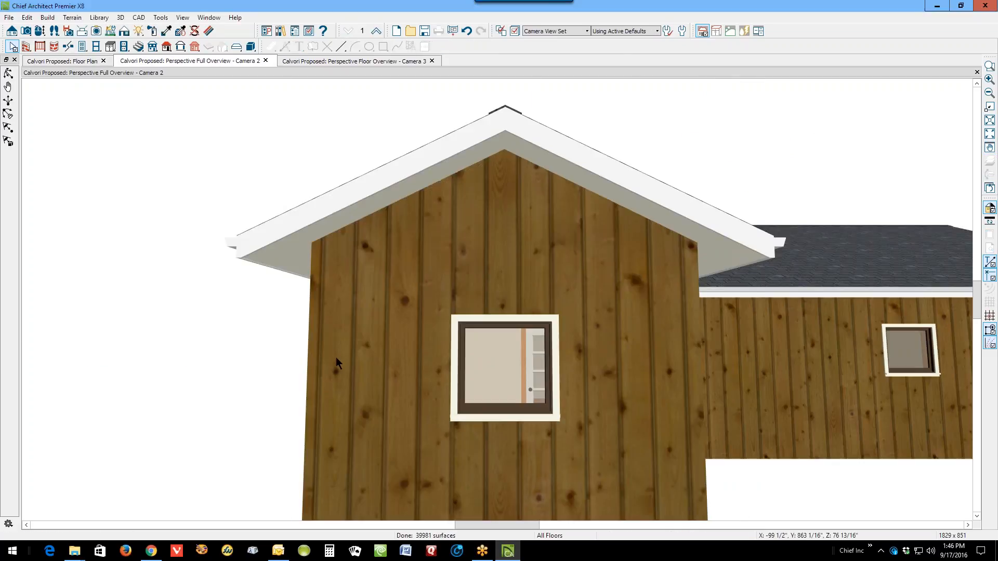
Inspect the finished walls and roof from all around the outside, and close the full overview
scroll(217, 310, down, 5)
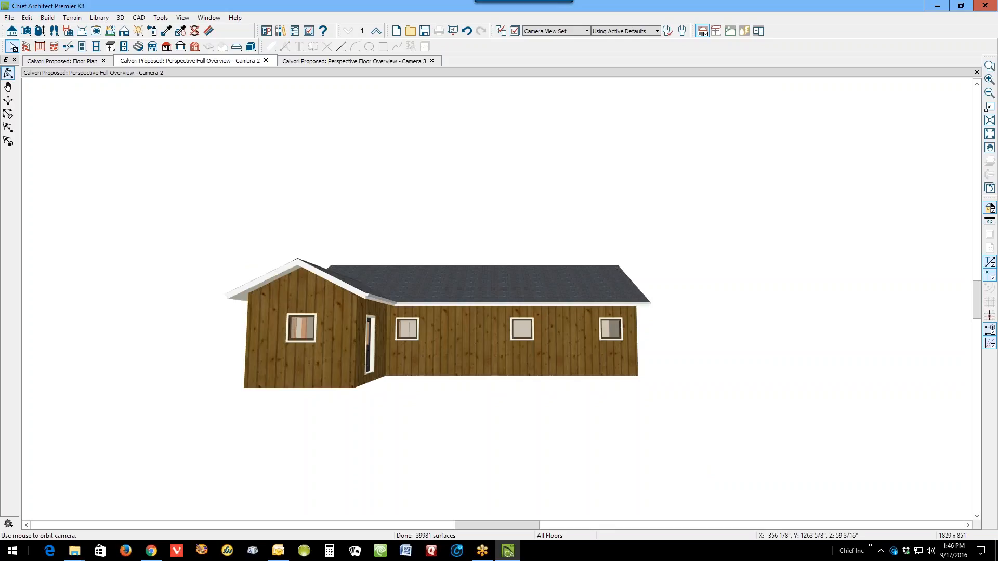
click(9, 74)
drag(229, 214, 520, 441)
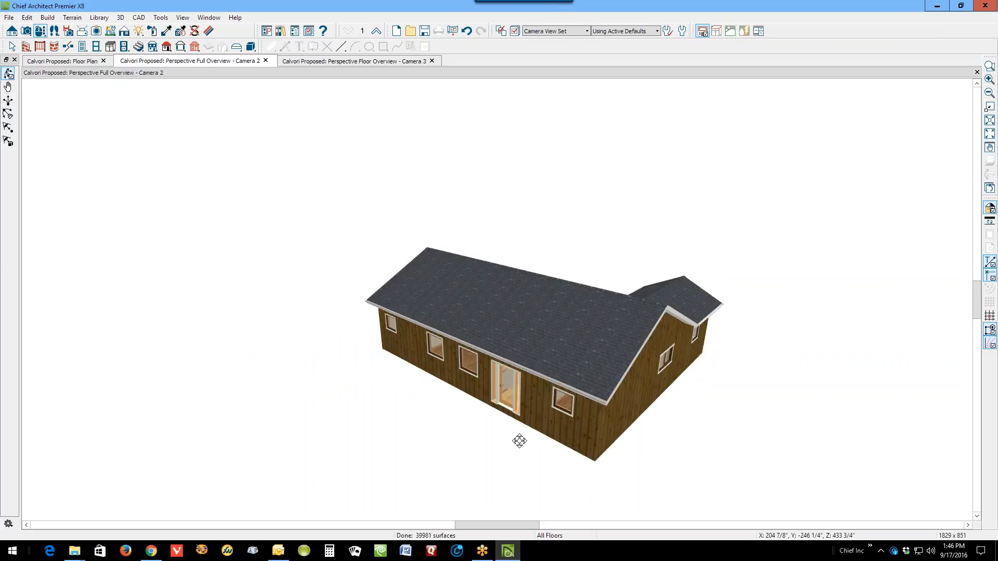
click(978, 72)
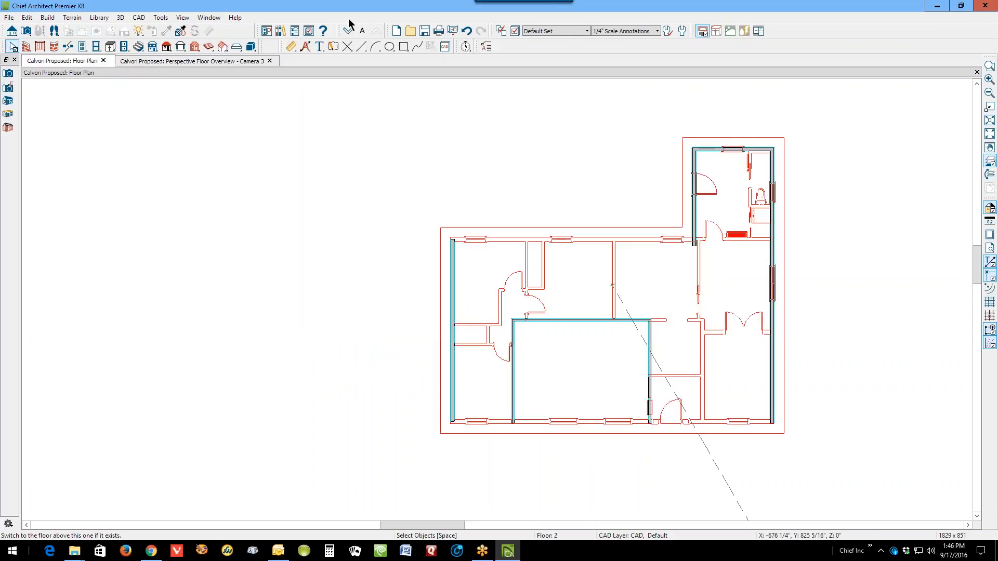
Return the plan to floor 1 and turn off the reference floor display
click(347, 30)
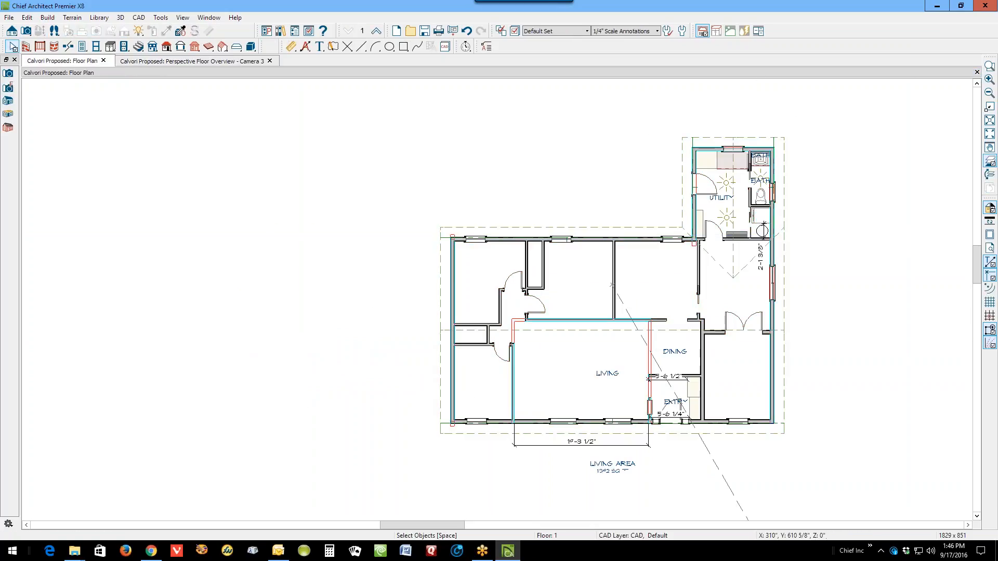
click(989, 161)
click(988, 161)
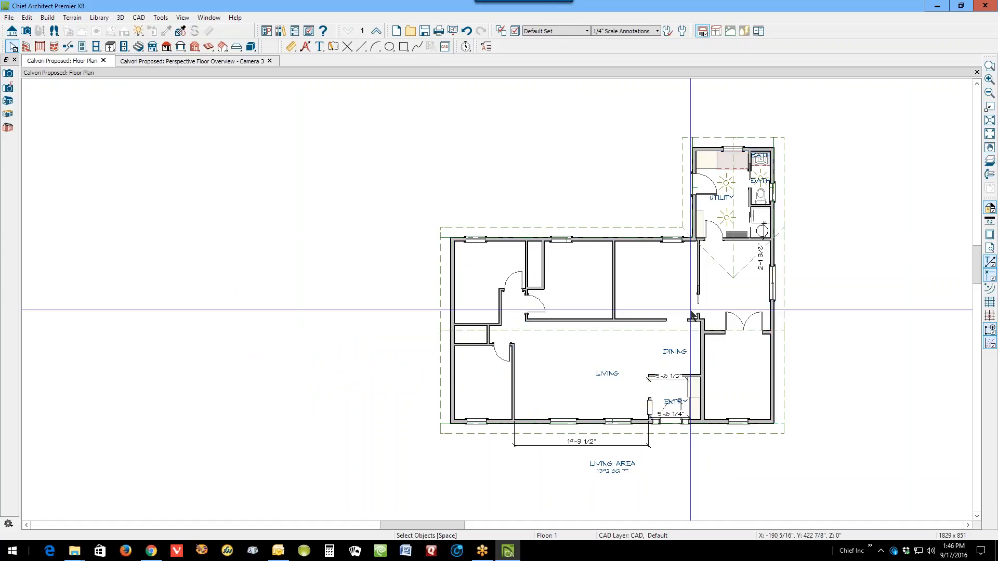
Check the roof and ceiling options in the Living room's structure specification
scroll(588, 383, up, 3)
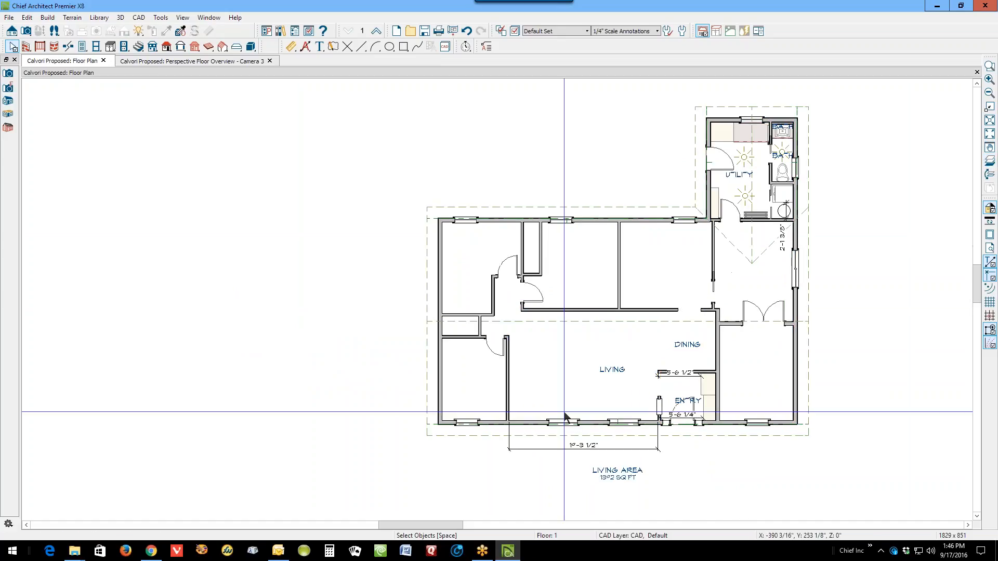
click(595, 367)
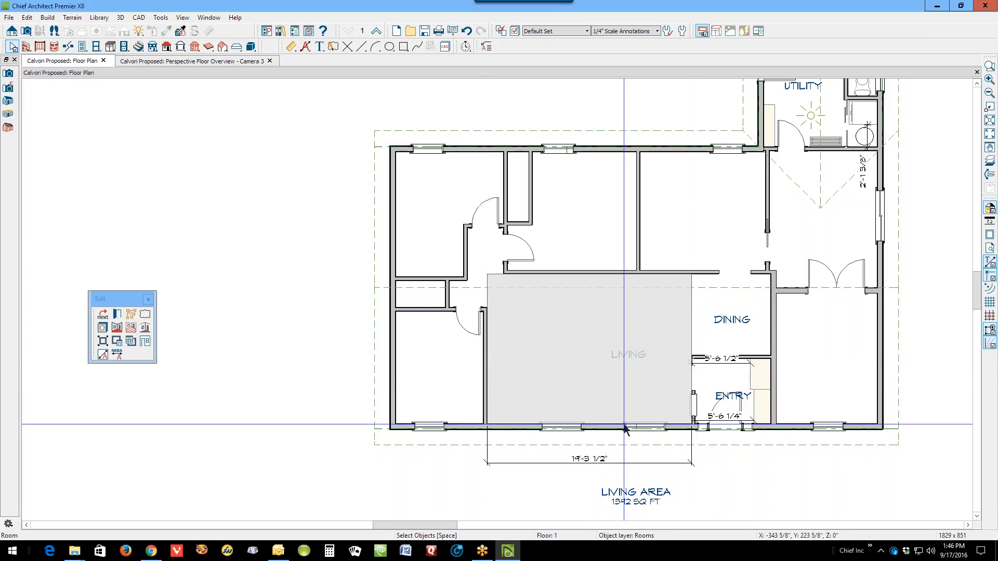
click(103, 328)
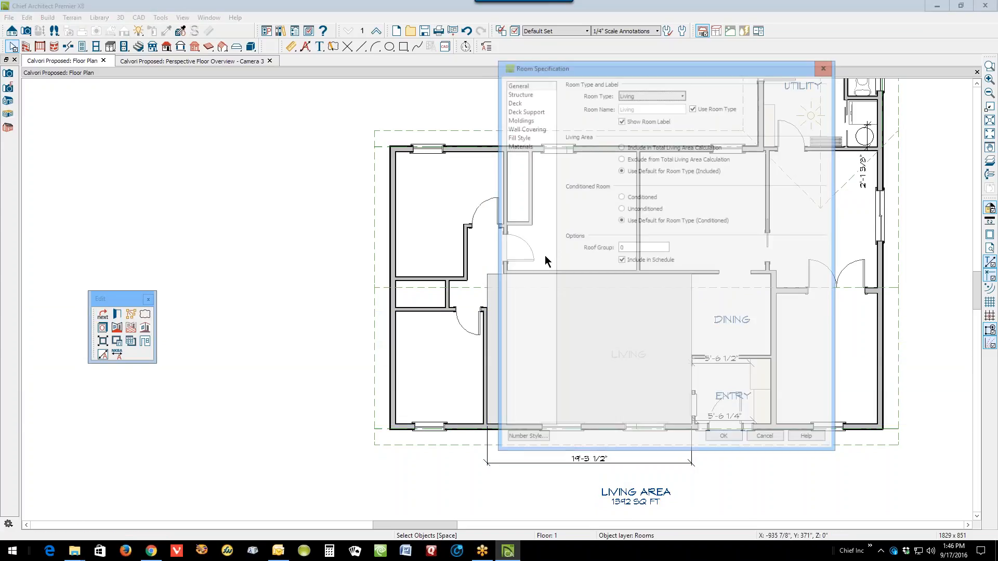
click(526, 91)
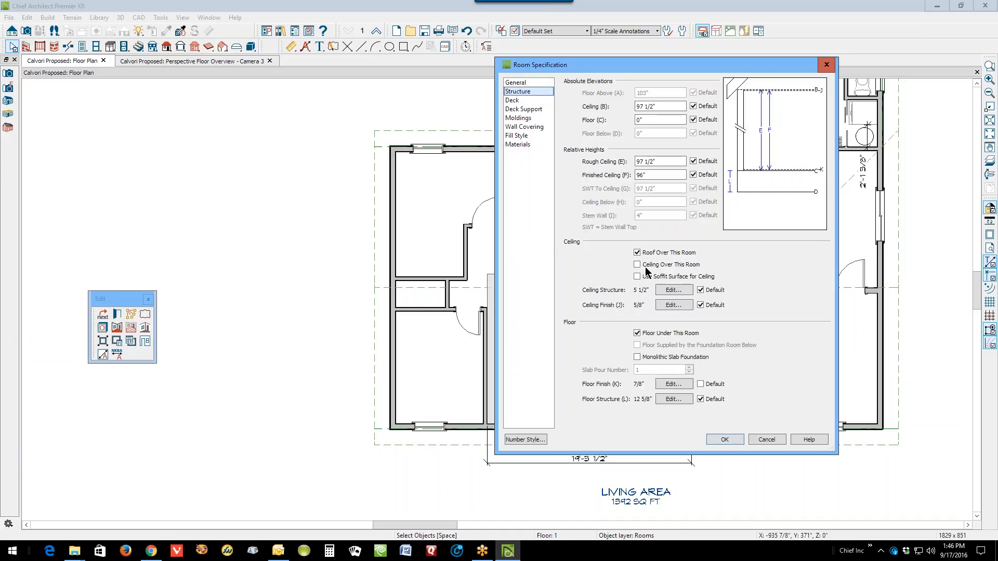
click(738, 440)
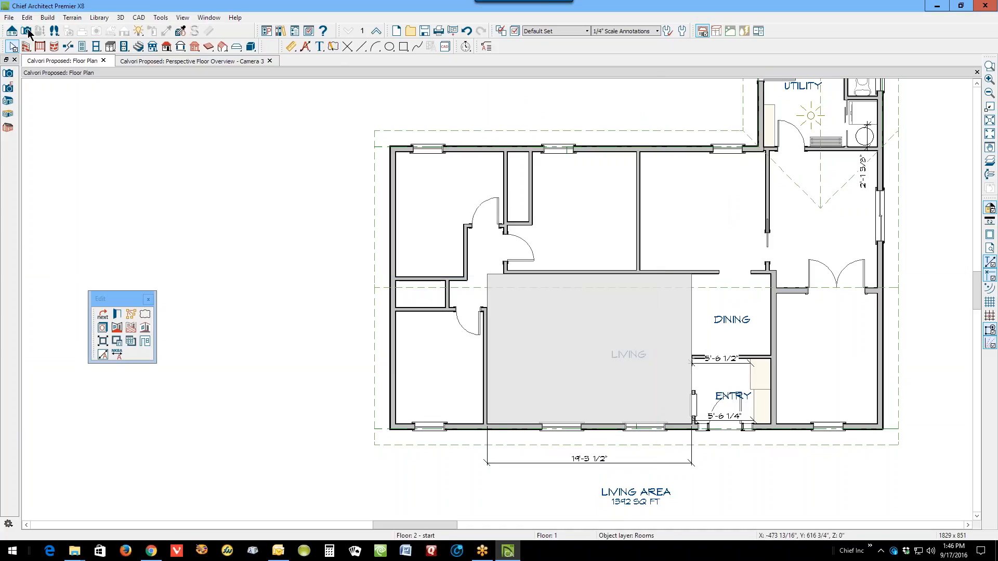
Cut a full and a backclipped cross section through the living room to examine its attic walls and vaulted ceiling, closing each view
click(11, 31)
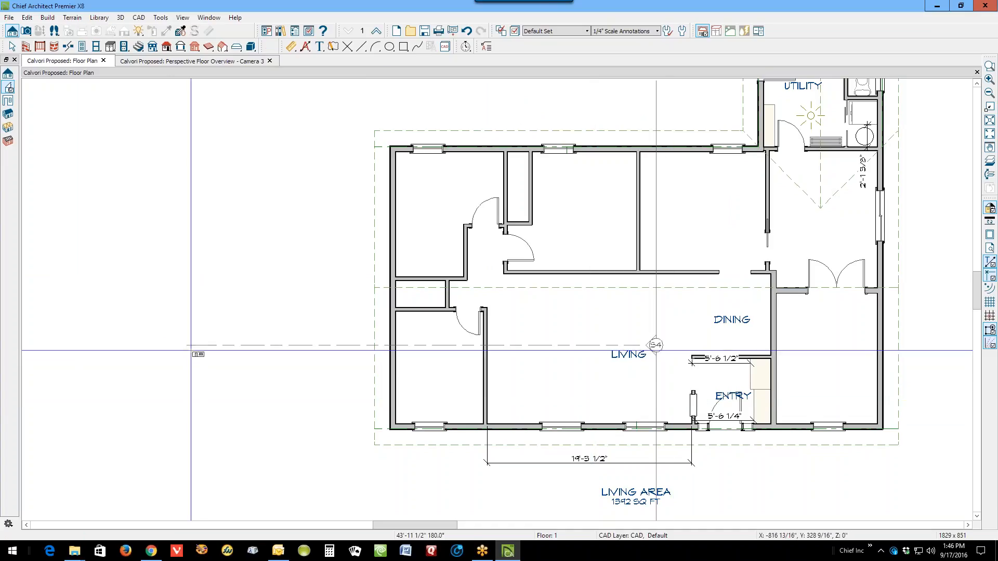
drag(656, 351, 191, 351)
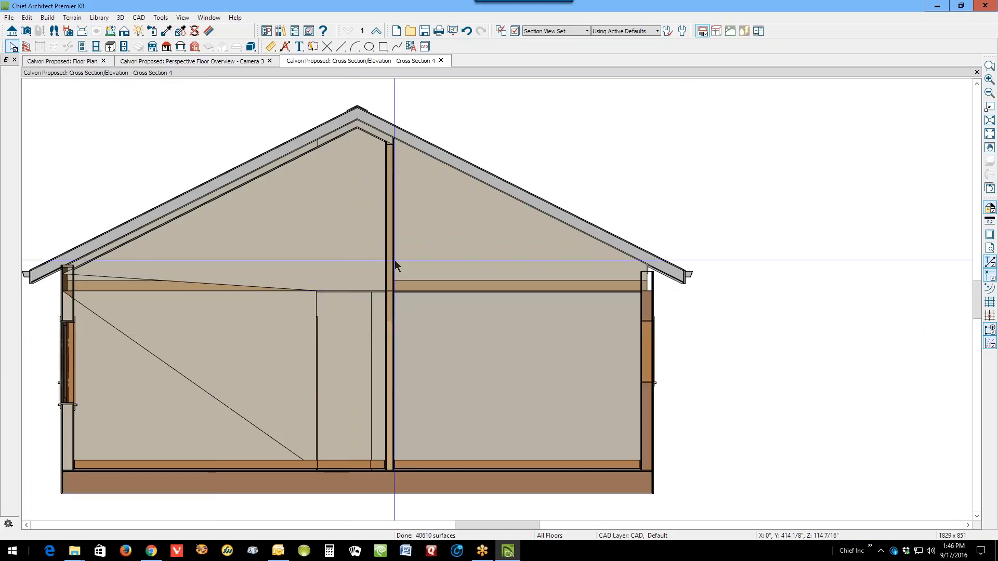
click(246, 260)
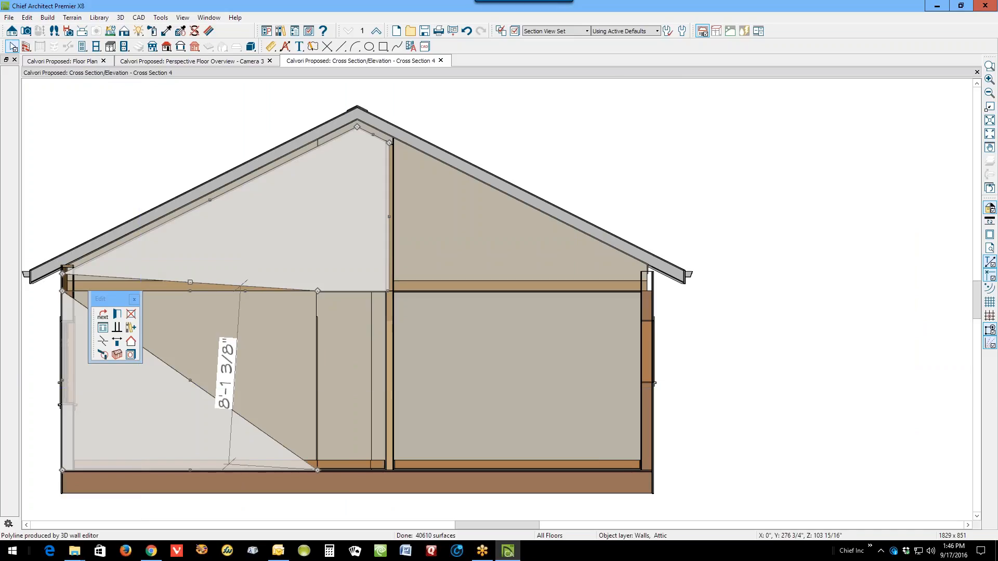
click(621, 158)
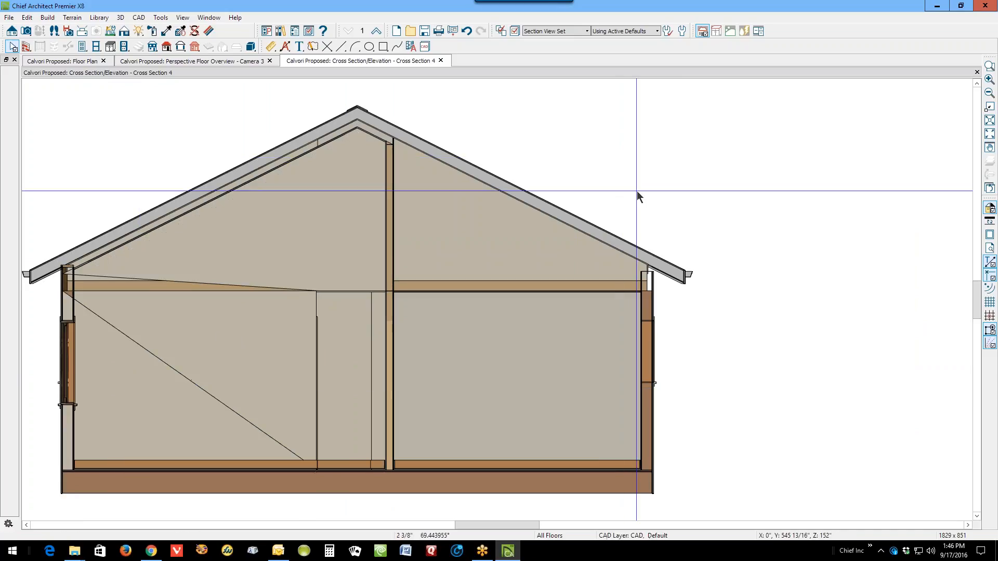
click(977, 72)
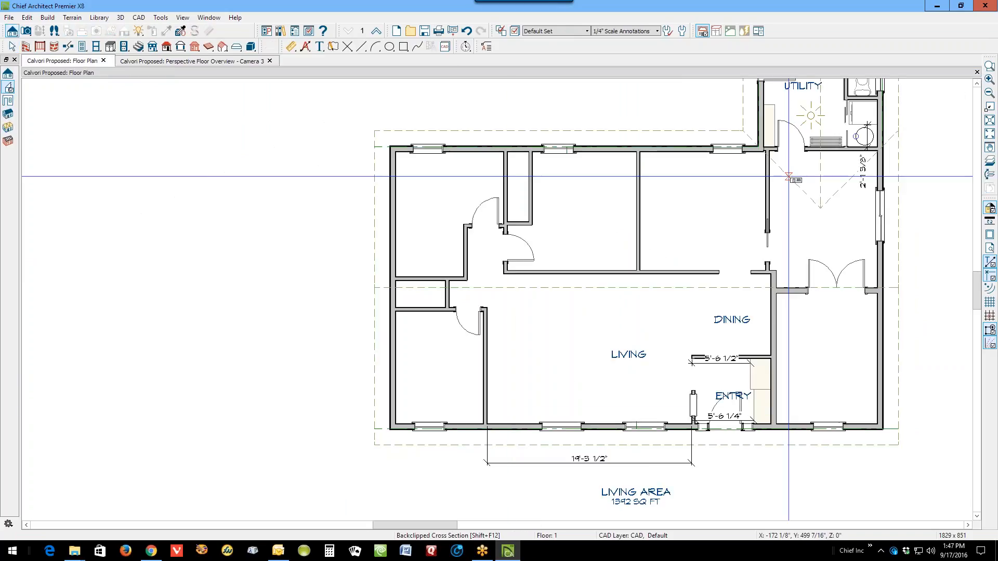
drag(575, 334, 569, 330)
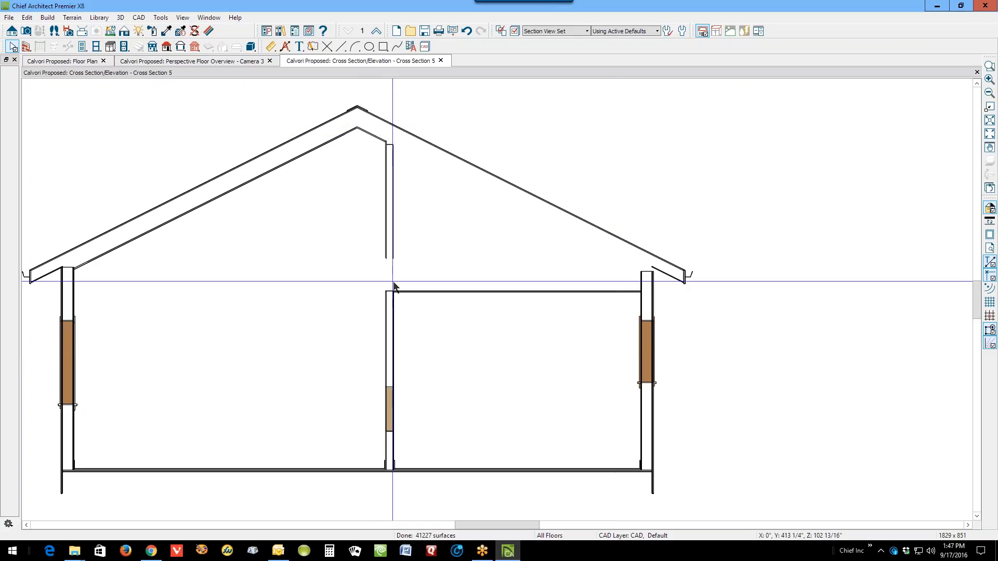
click(976, 72)
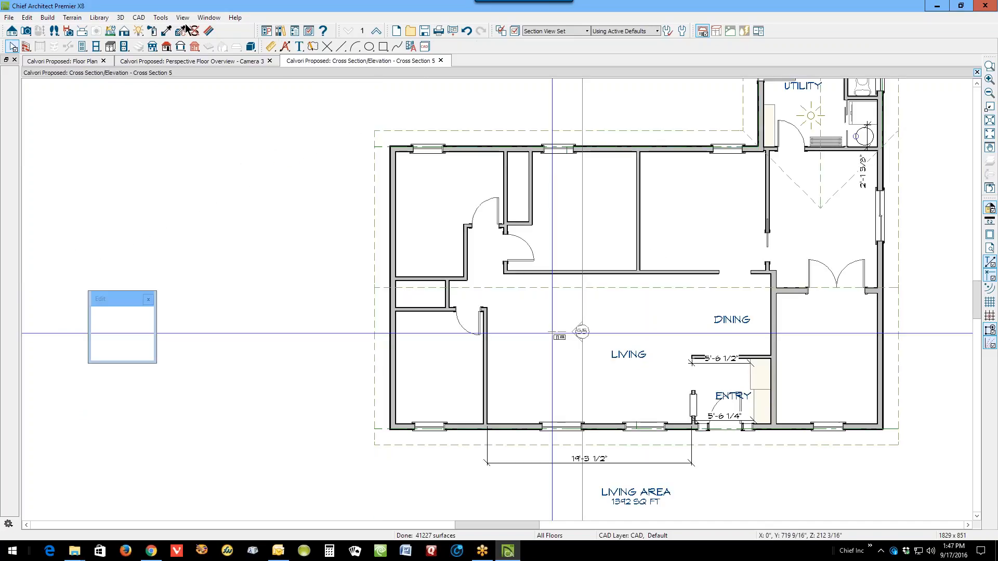
Create a full camera view inside the living room, looking from the dining side toward the bedroom wall
click(28, 30)
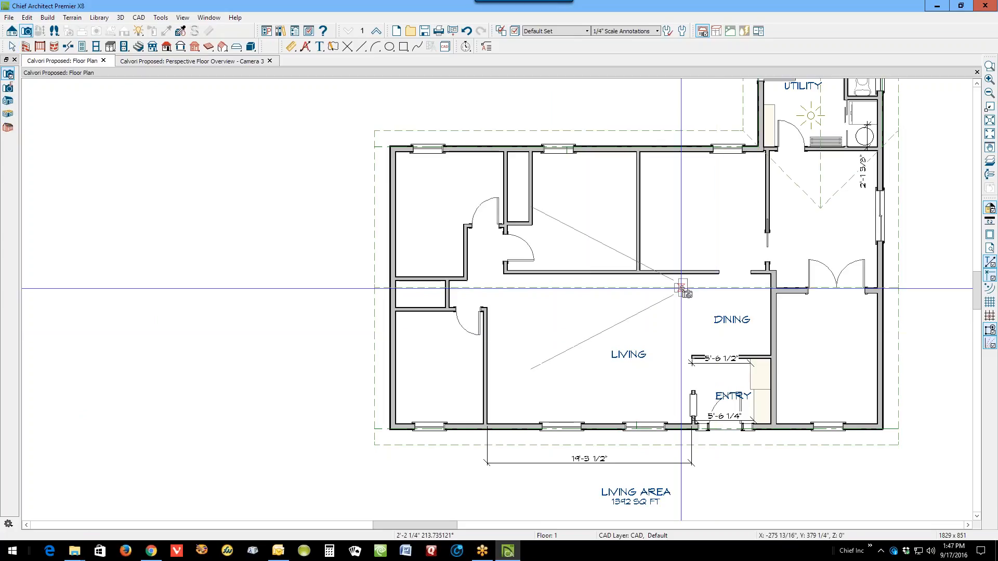
click(682, 289)
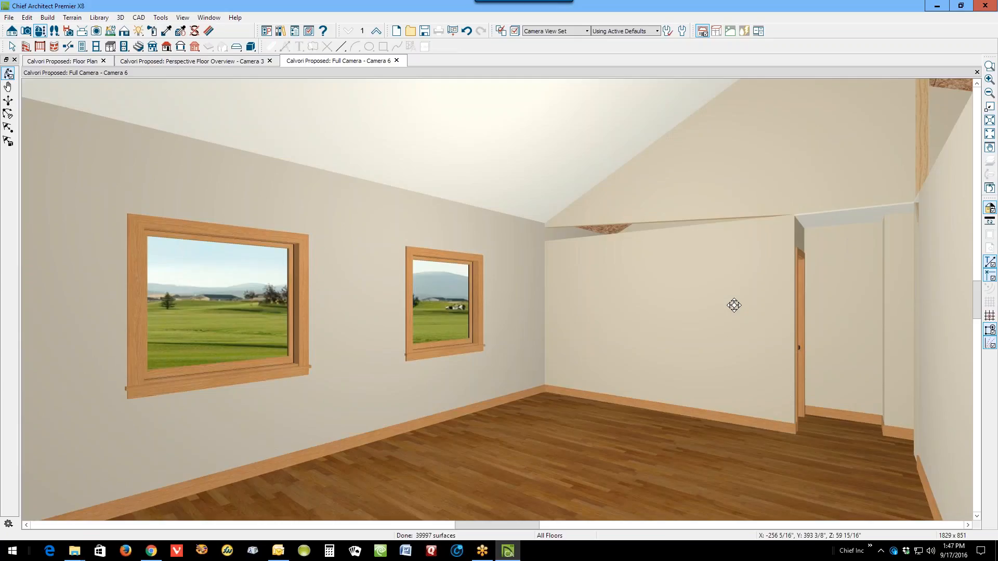
Check the general and structure options of the attic wall above the bedroom wall in its specification, leaving them unmodified
click(563, 250)
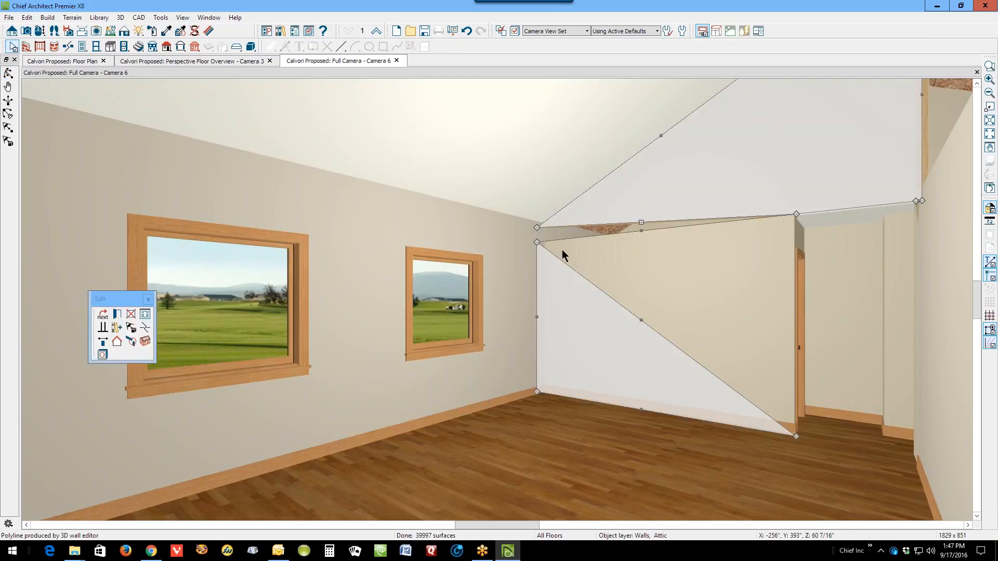
click(114, 316)
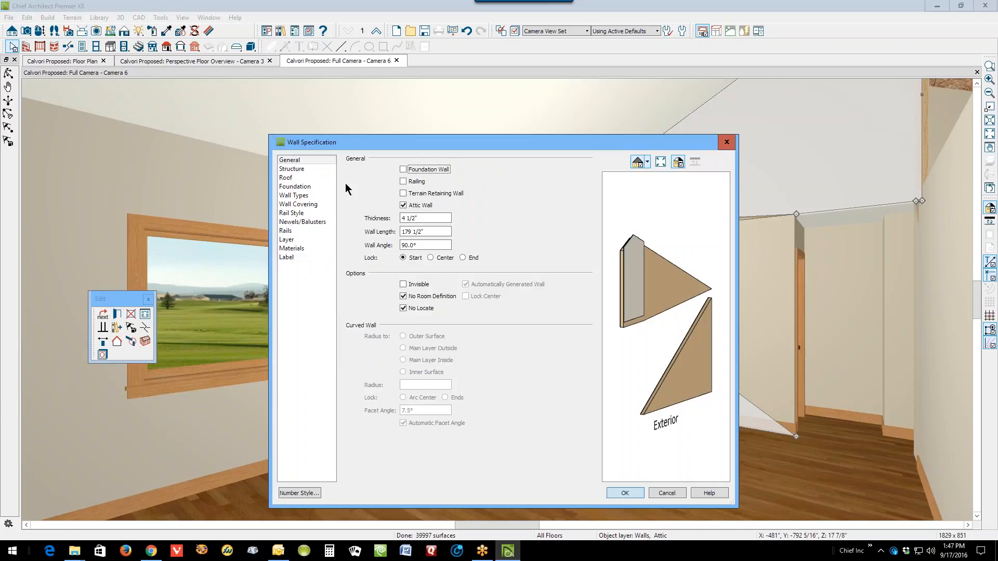
click(292, 169)
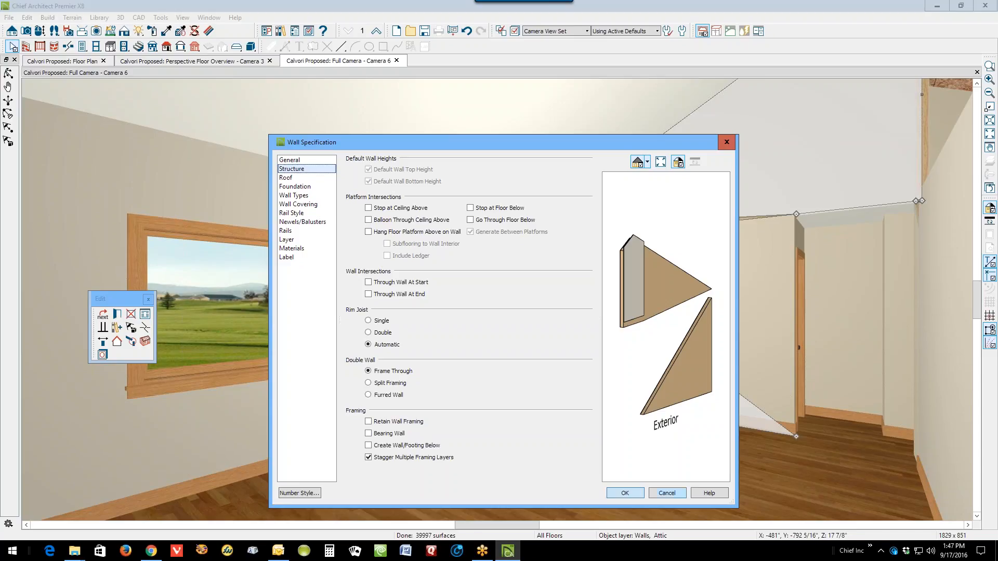
click(667, 493)
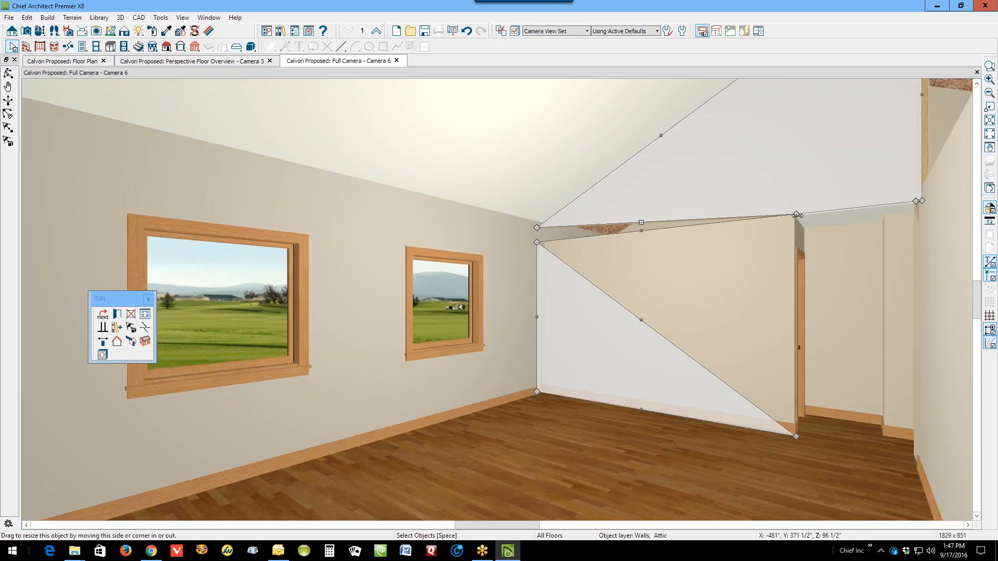
Stretch the misshapen attic wall's corner to the exterior window wall to fill the gap, accept retaining the wall, and close the view
drag(797, 215, 537, 245)
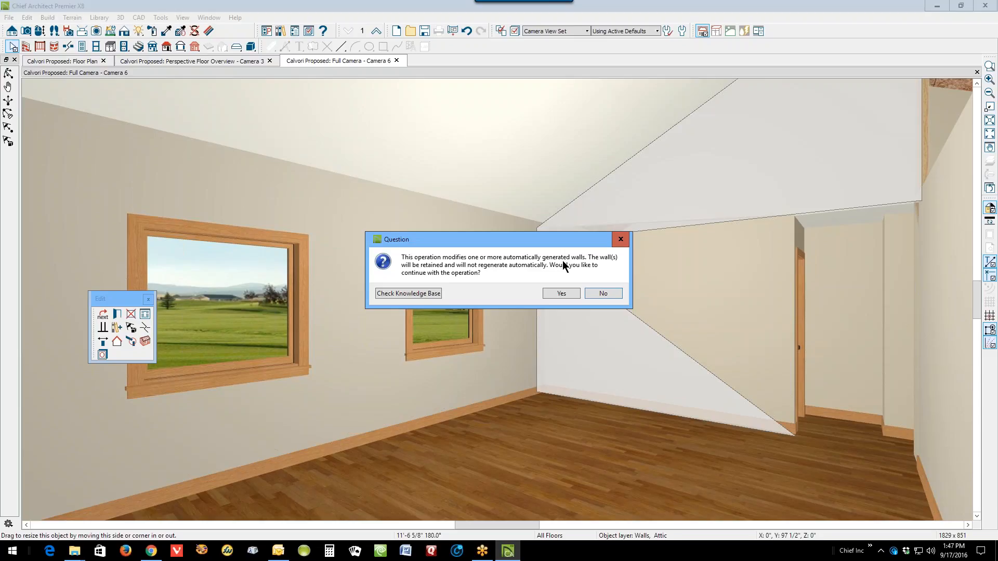
click(562, 294)
key(Escape)
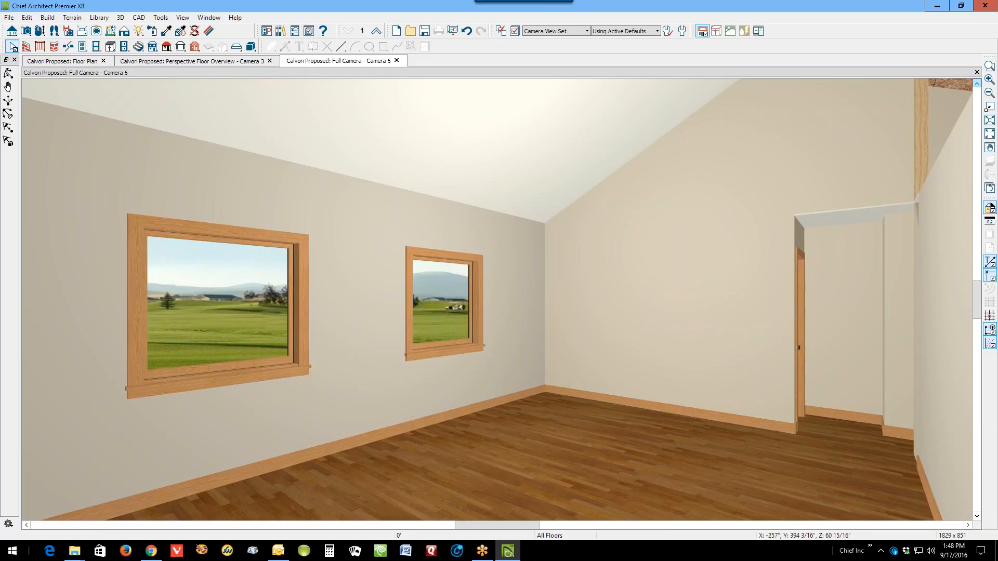
key(ctrl+w)
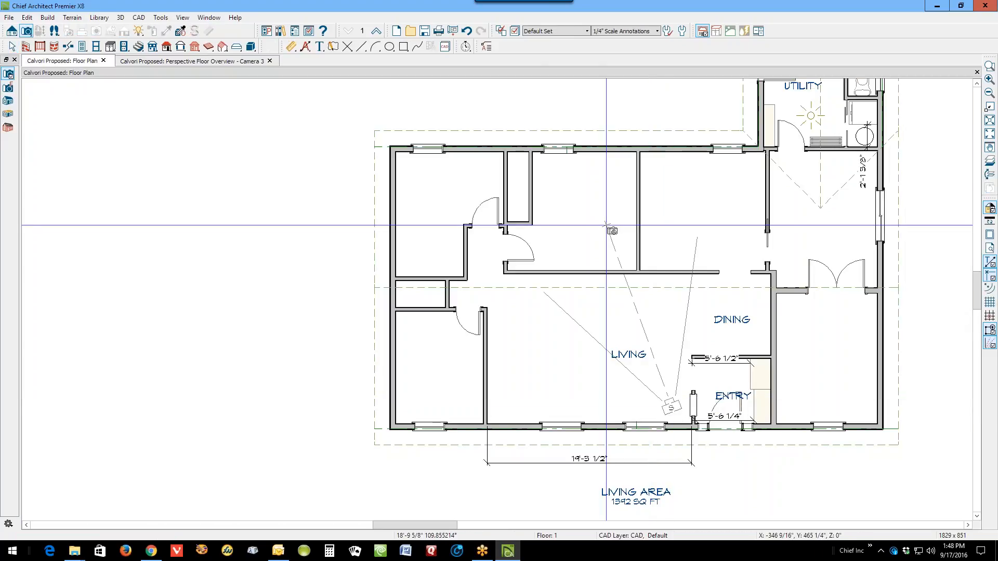
Create a full camera view from near the entry toward the living room's interior back wall, aimed up at the attic wall
click(606, 225)
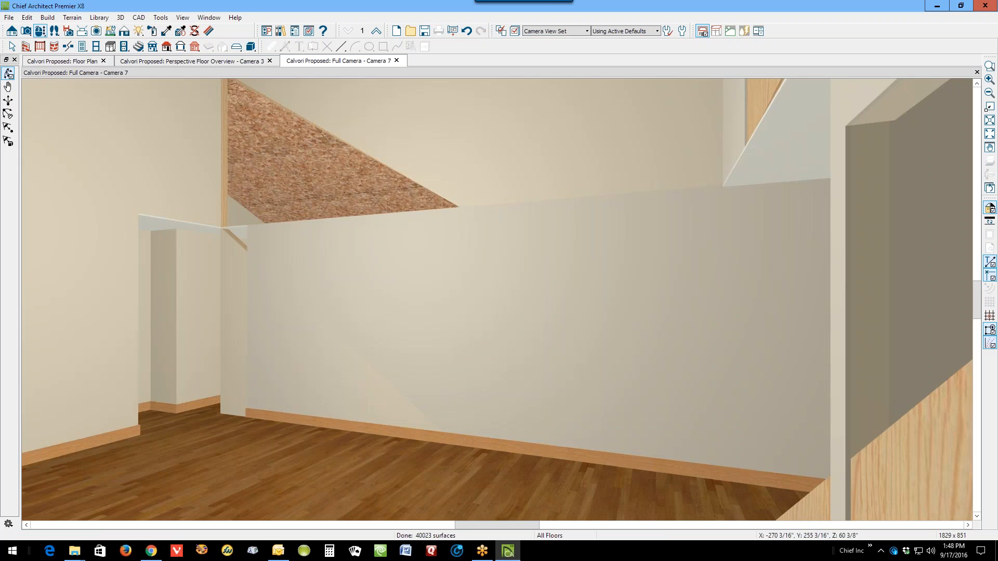
scroll(642, 228, down, 2)
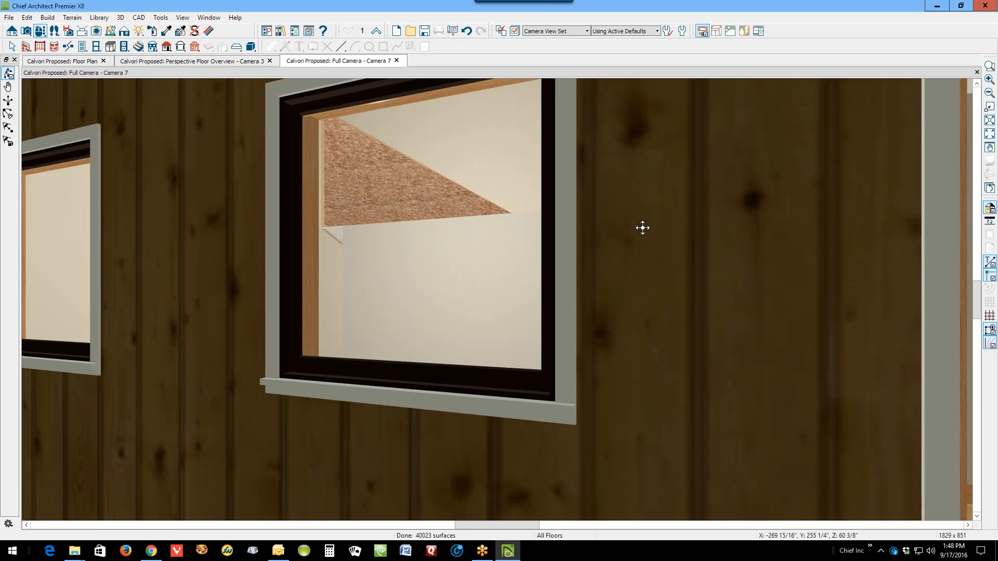
scroll(643, 228, up, 2)
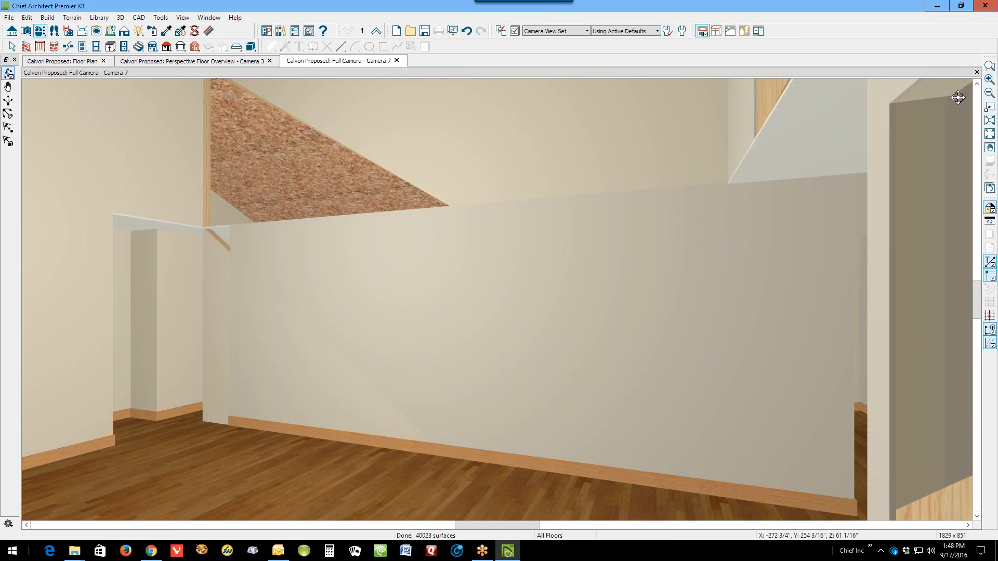
click(977, 83)
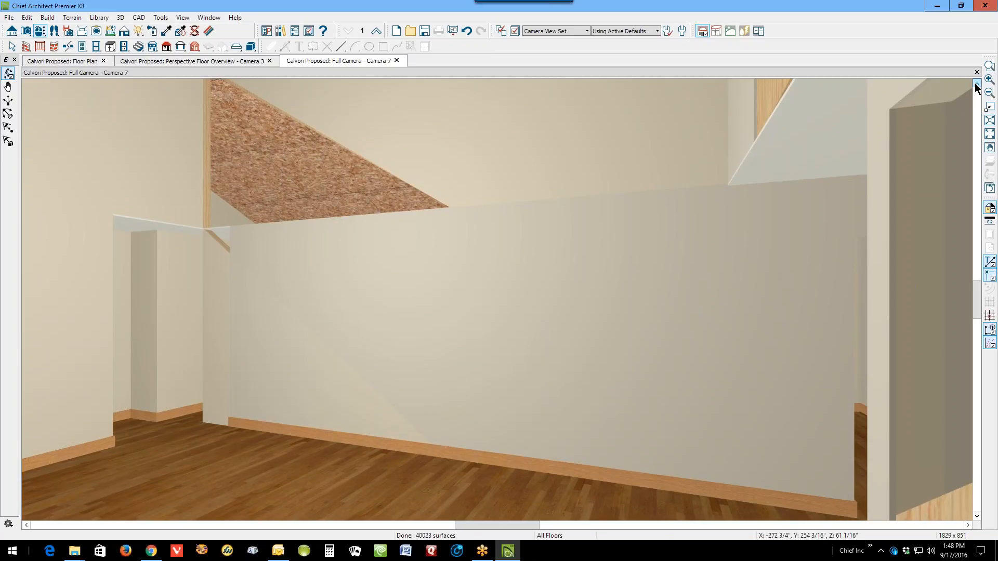
click(976, 83)
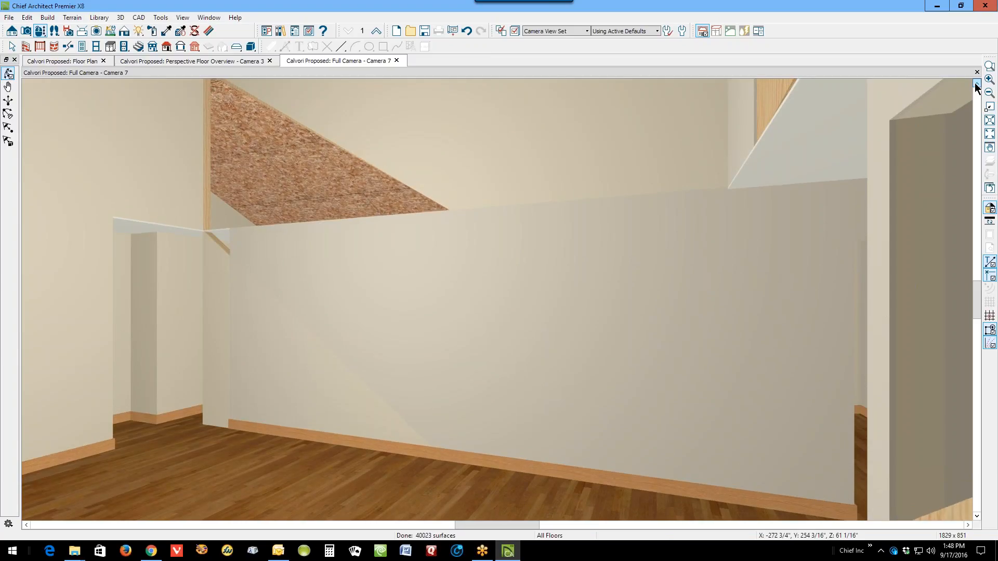
click(976, 83)
click(976, 84)
Stretch the corner of the back attic wall to the hallway-end wall to close the triangular gap, and accept retaining the wall
key(space)
click(402, 170)
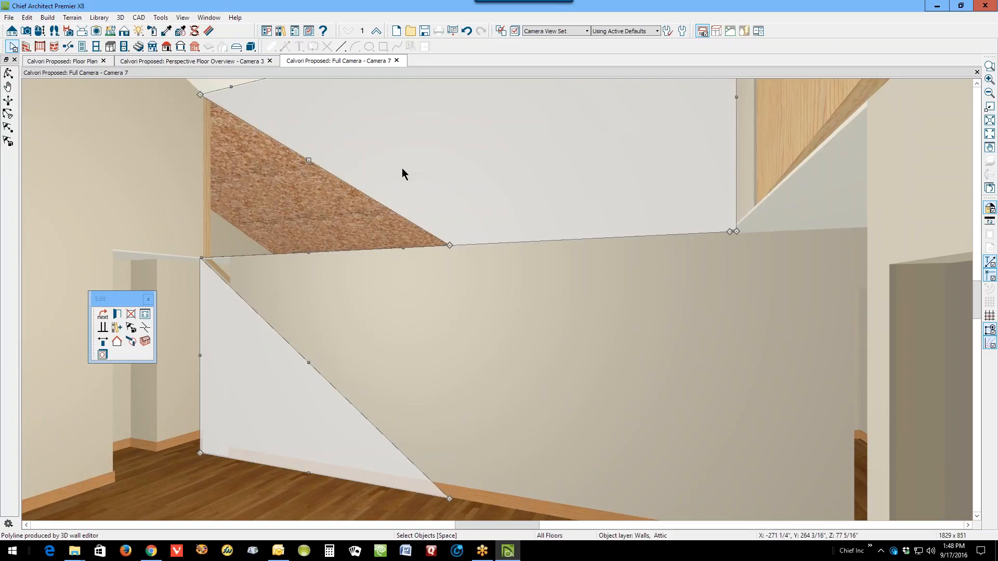
key(Escape)
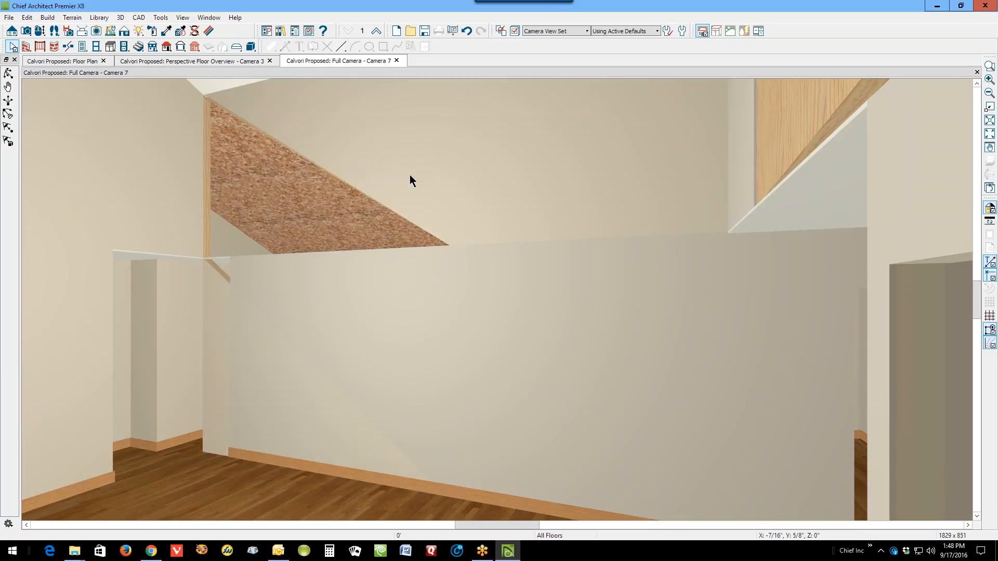
click(411, 176)
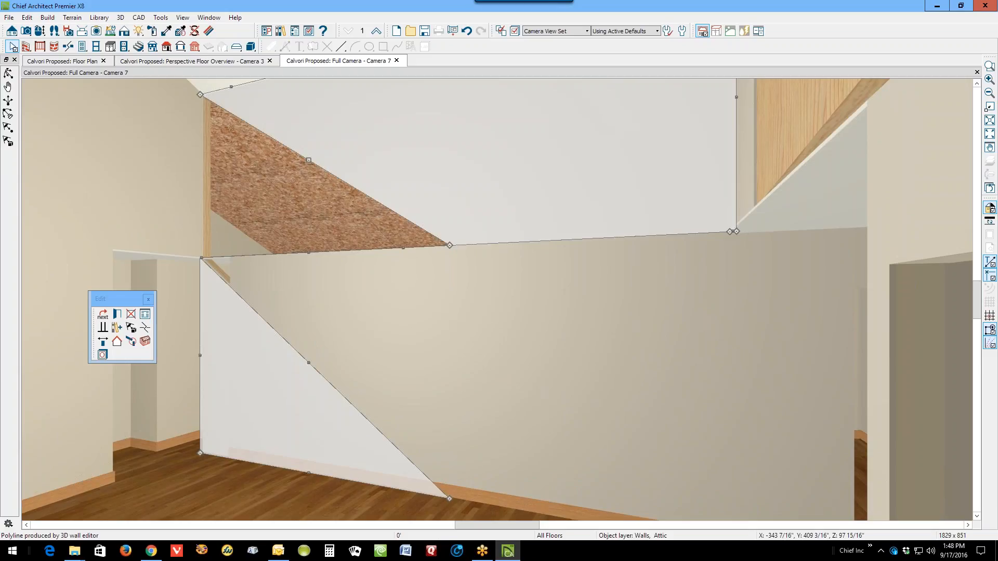
drag(450, 245, 199, 257)
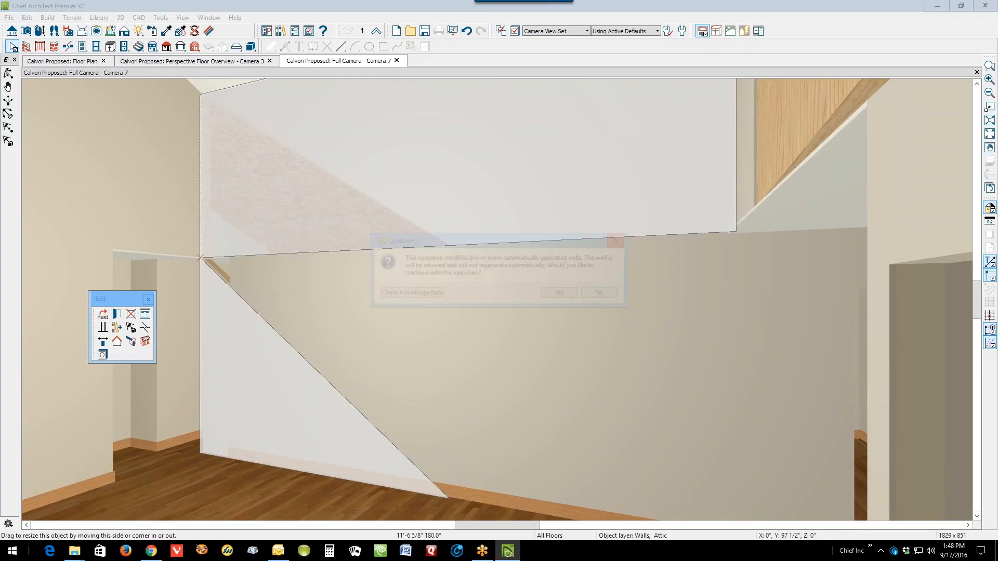
click(561, 293)
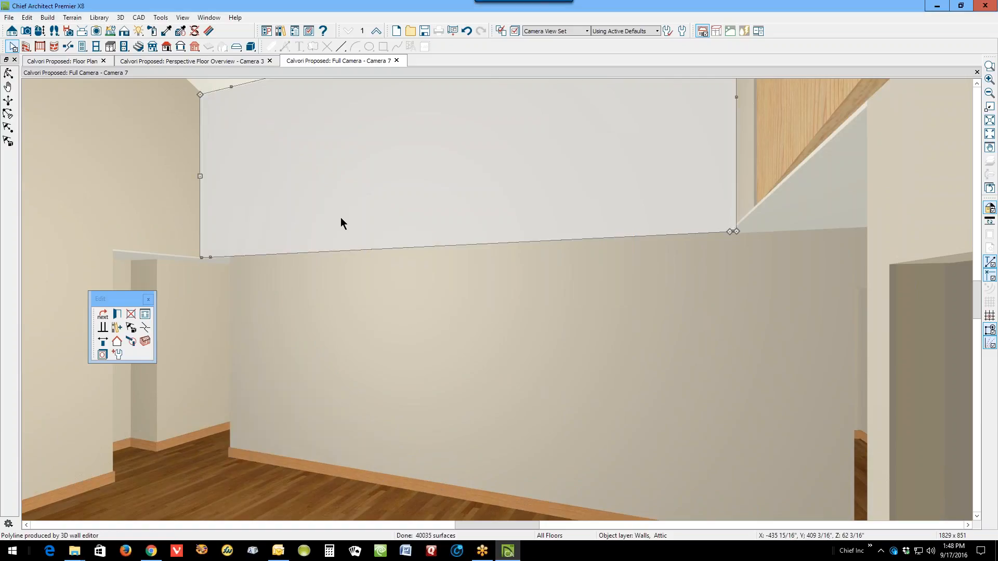
key(Escape)
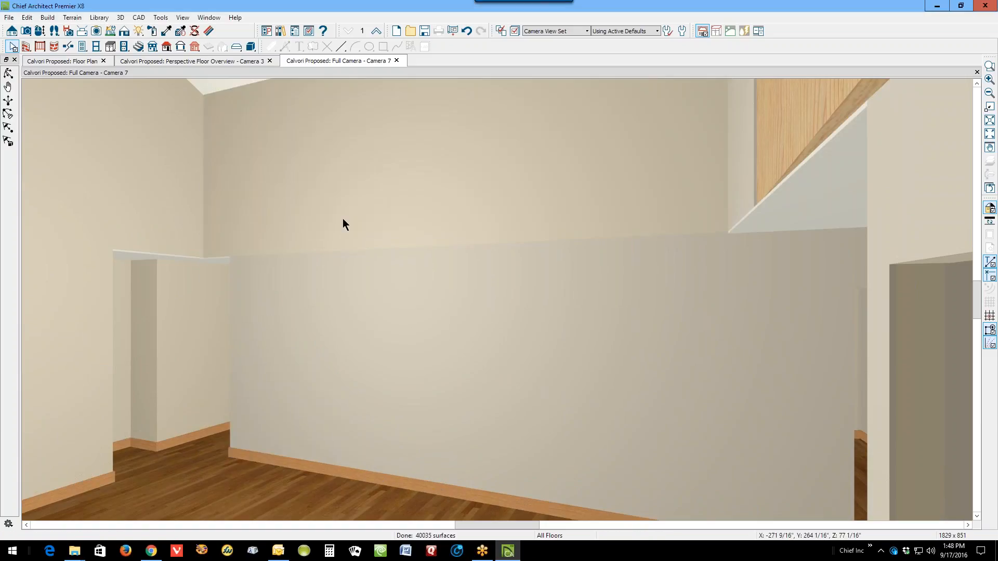
Check the general and structure options of the reshaped back attic wall in its specification, and close the camera view
click(401, 195)
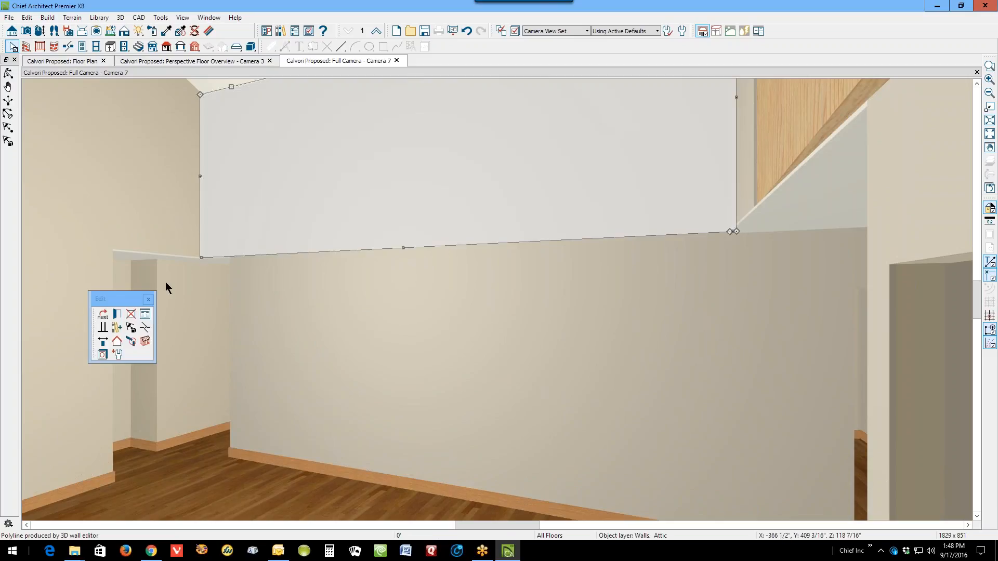
click(118, 315)
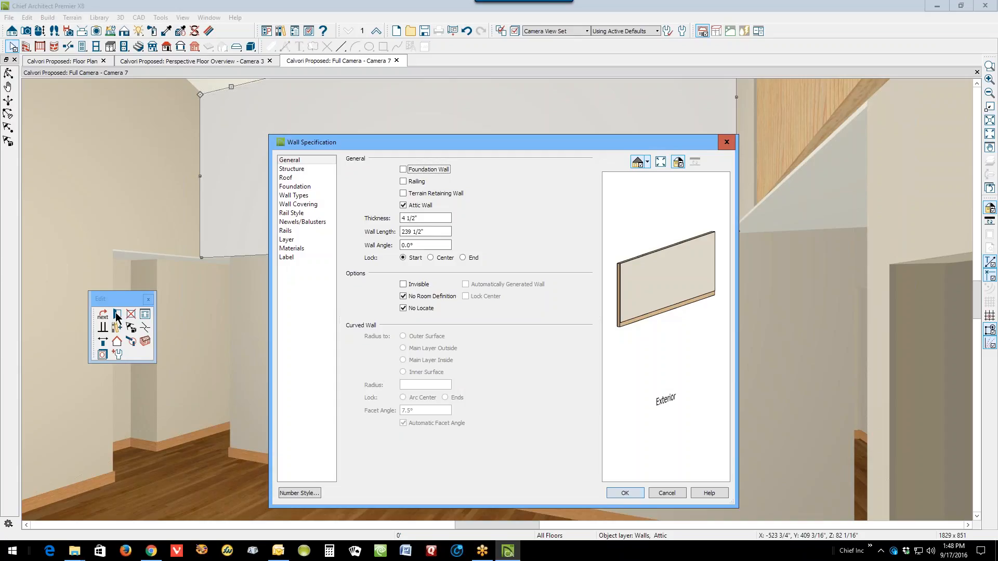
click(304, 170)
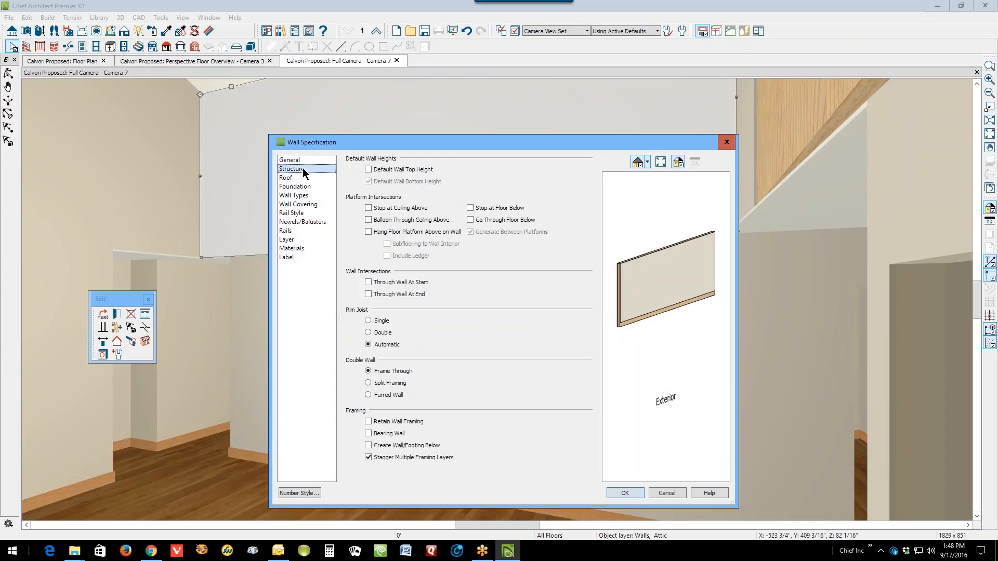
click(728, 142)
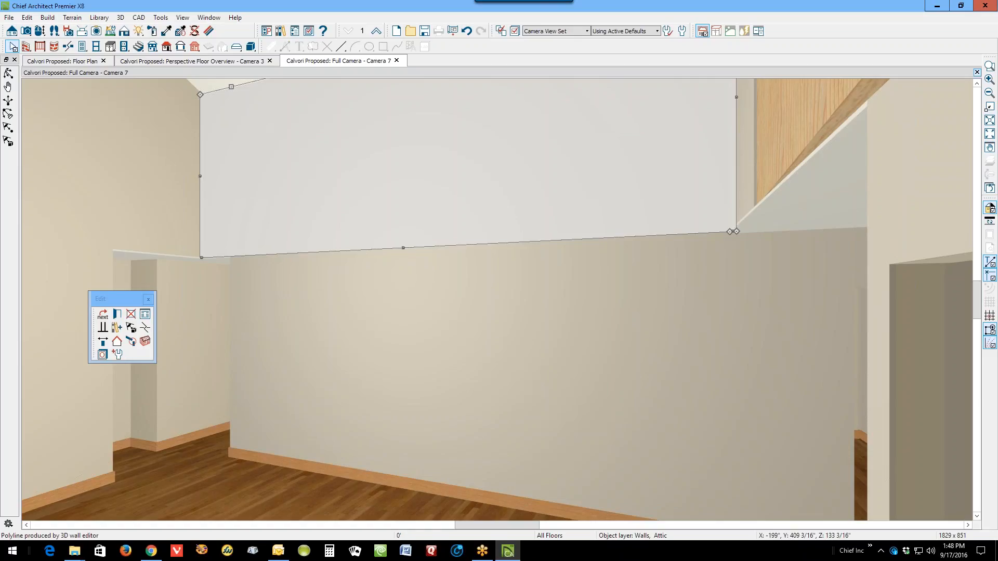
click(977, 73)
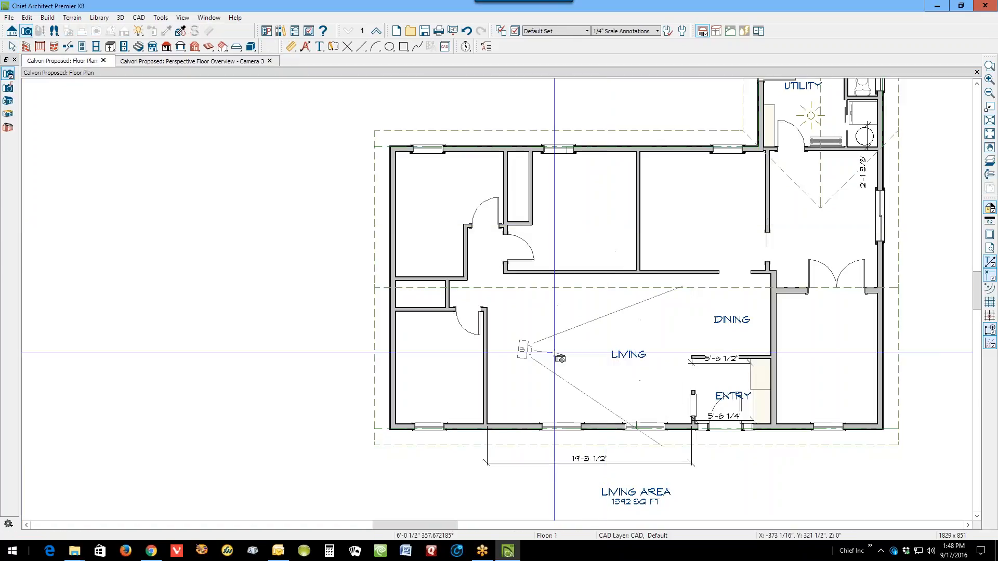
In a new full camera view toward the dining and entry side, stretch the attic wall across to the window wall and accept retaining it
drag(863, 324, 864, 324)
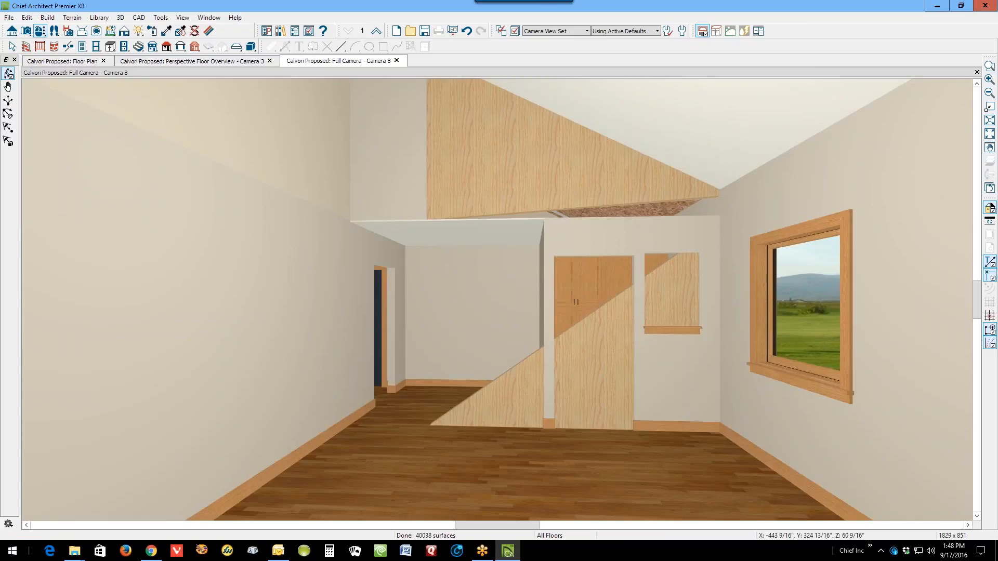
key(space)
click(410, 172)
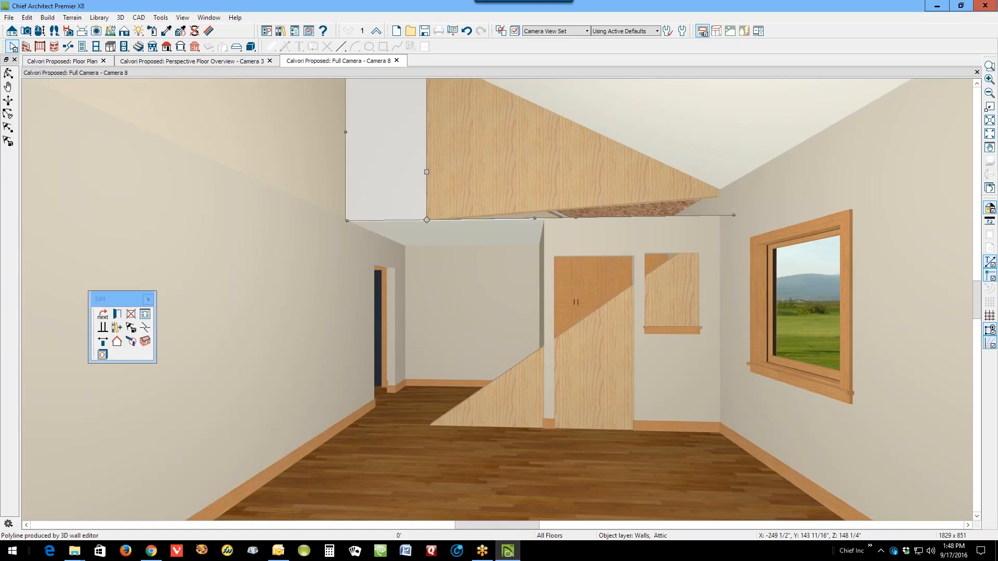
click(977, 83)
click(977, 82)
click(977, 83)
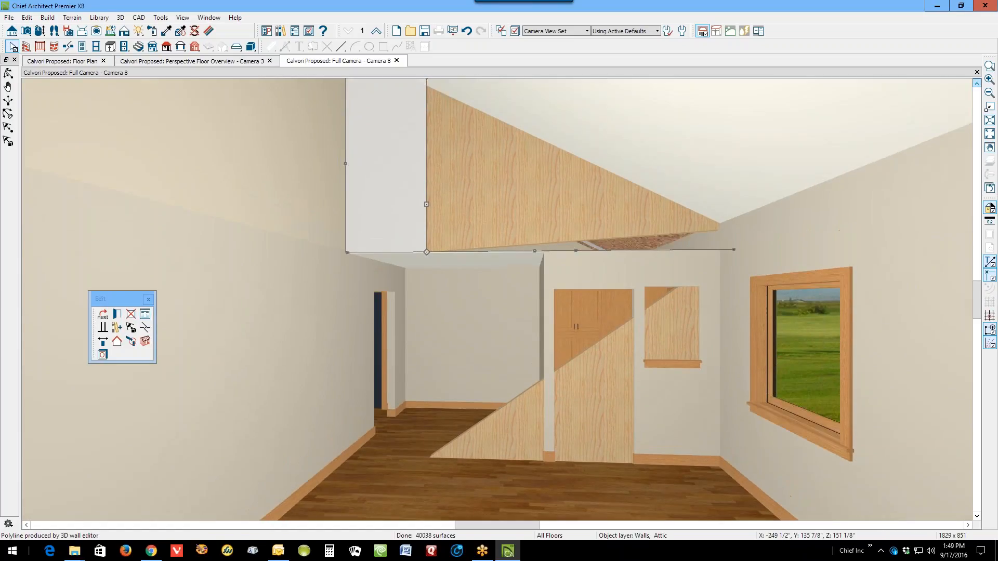
click(977, 82)
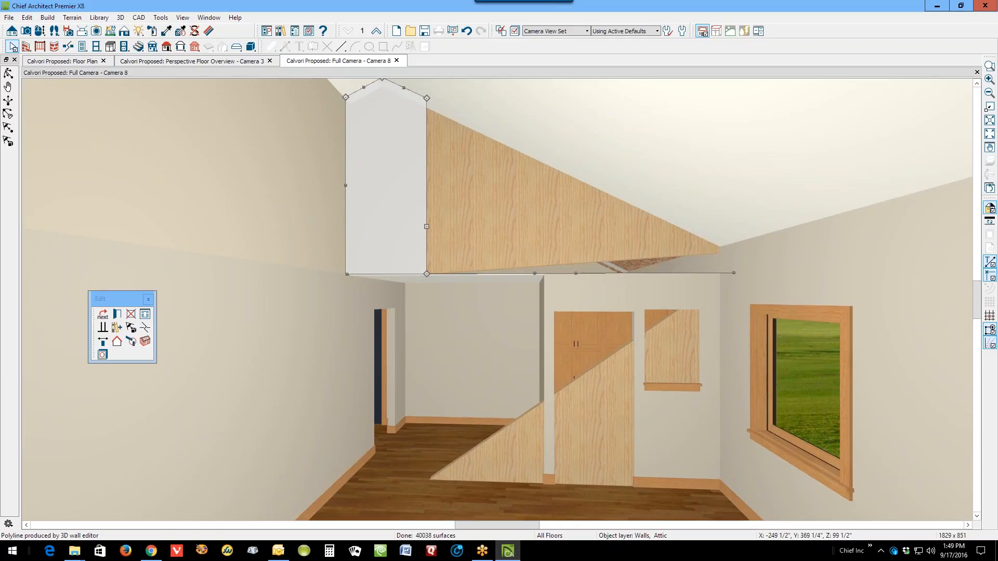
drag(438, 276, 721, 227)
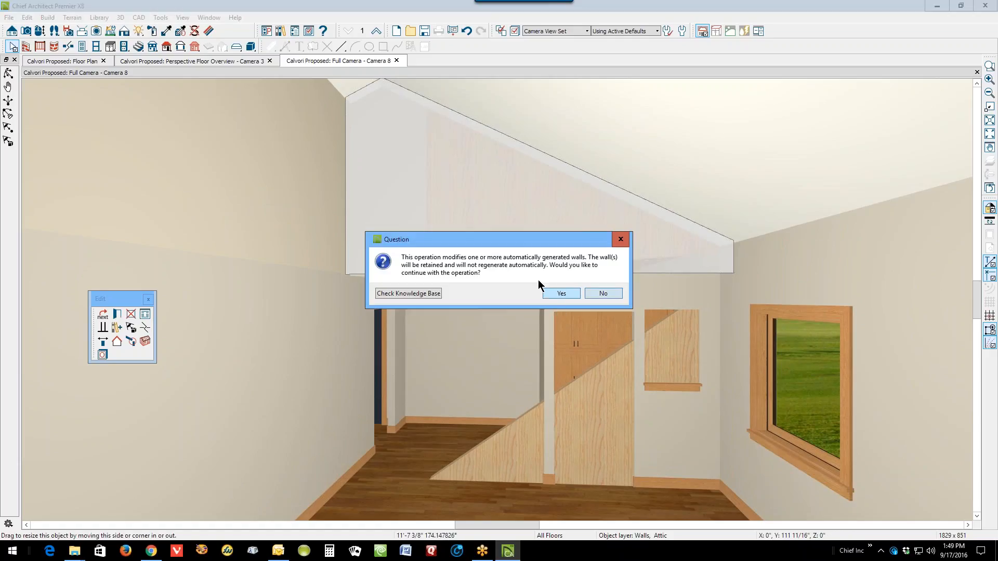
click(555, 293)
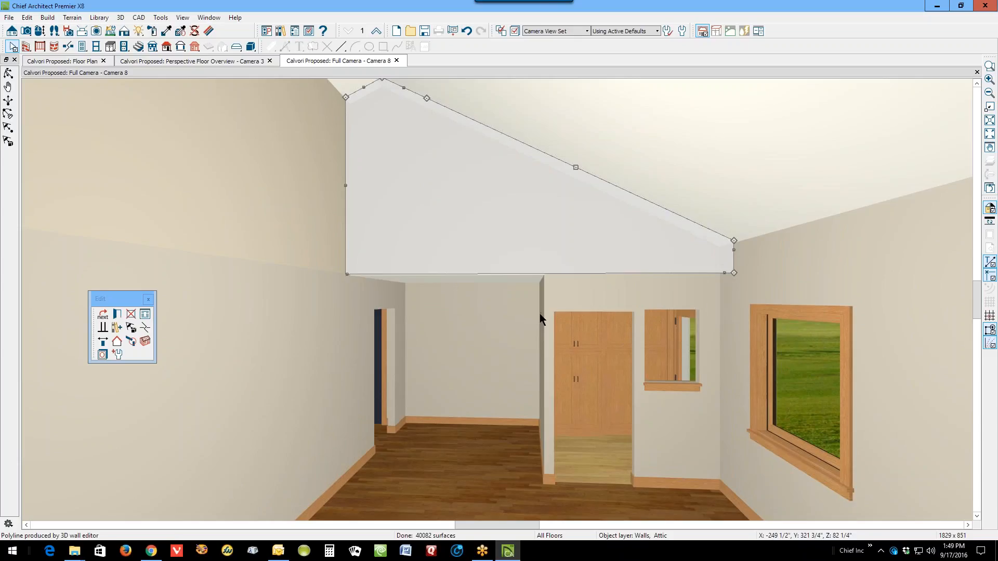
key(Escape)
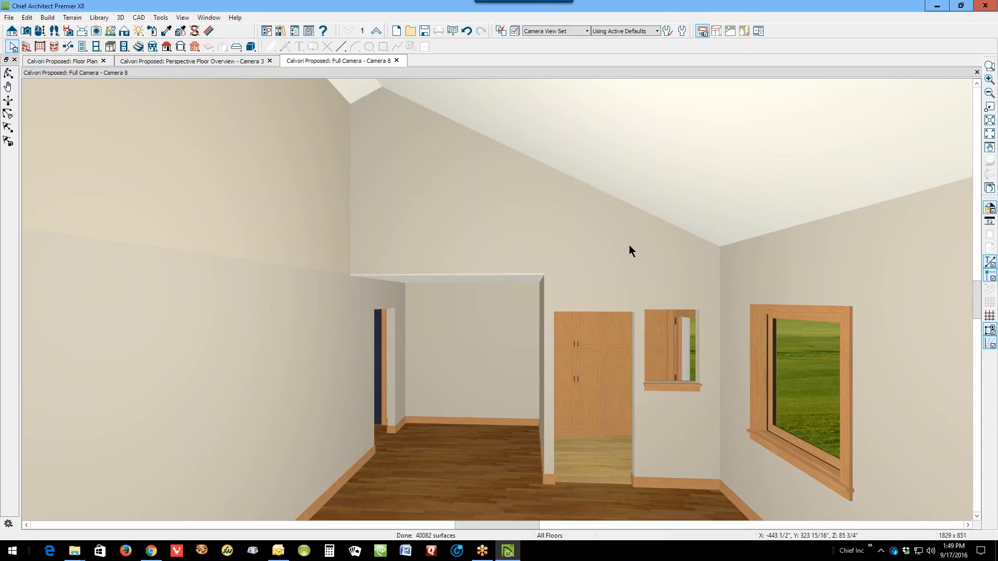
scroll(629, 241, up, 1)
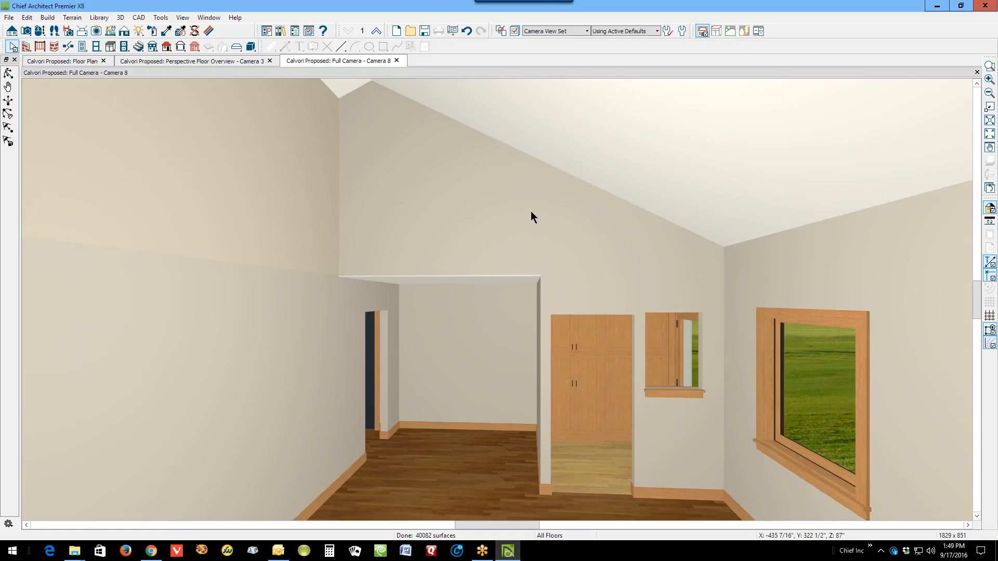
click(977, 72)
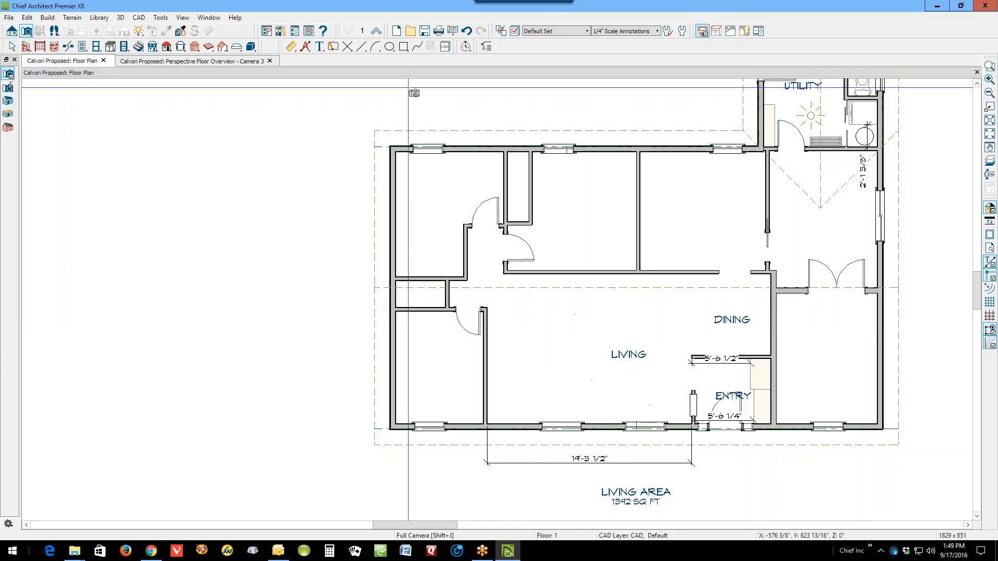
Create a perspective full overview of the house to inspect the exterior from behind, and exit the program with the plan saved
click(28, 31)
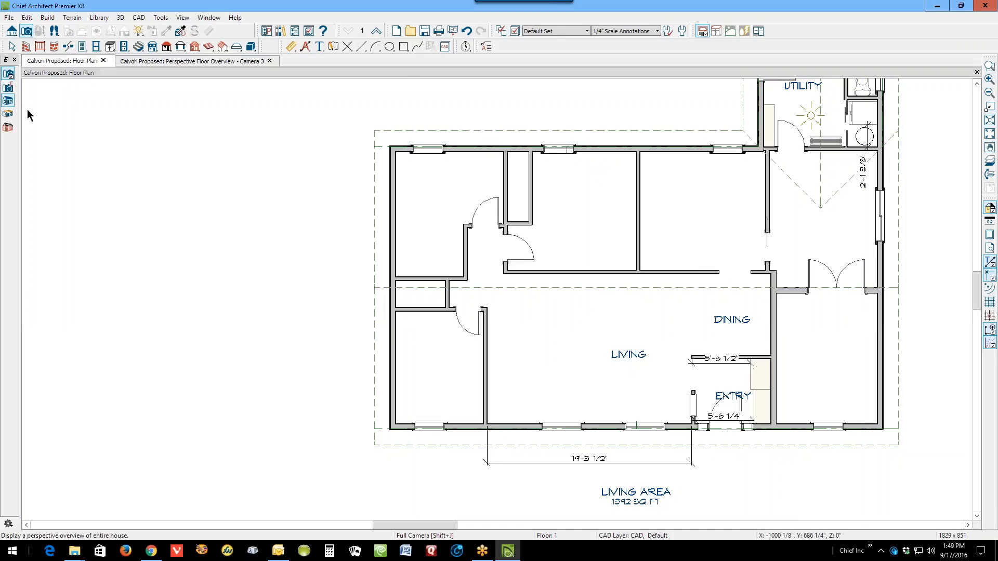
drag(525, 241, 158, 258)
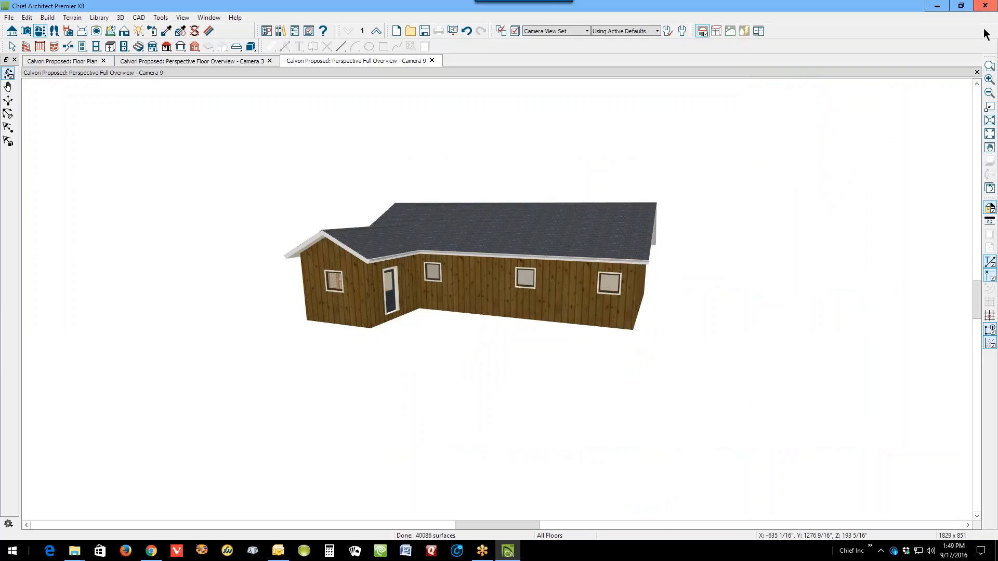
click(985, 5)
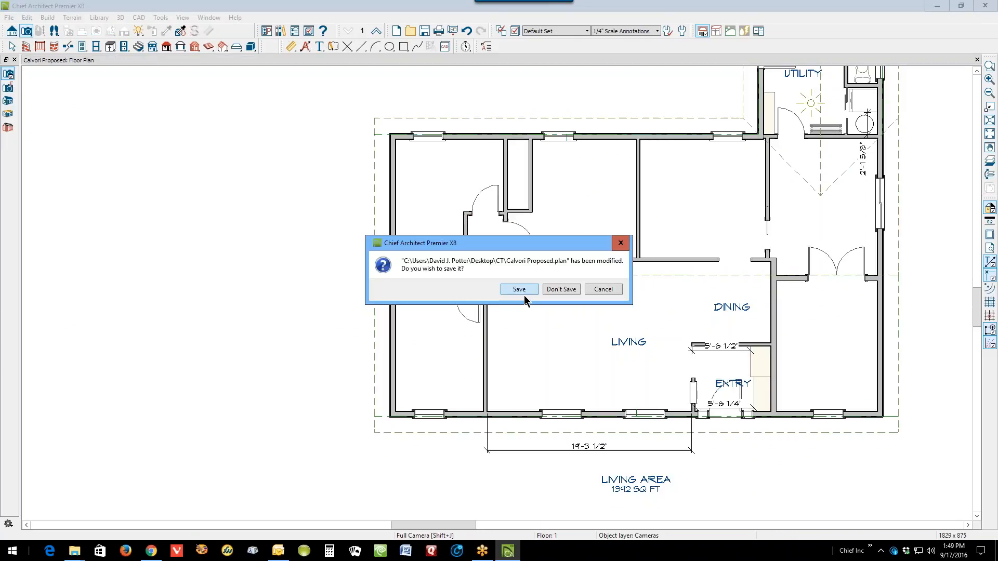
click(524, 289)
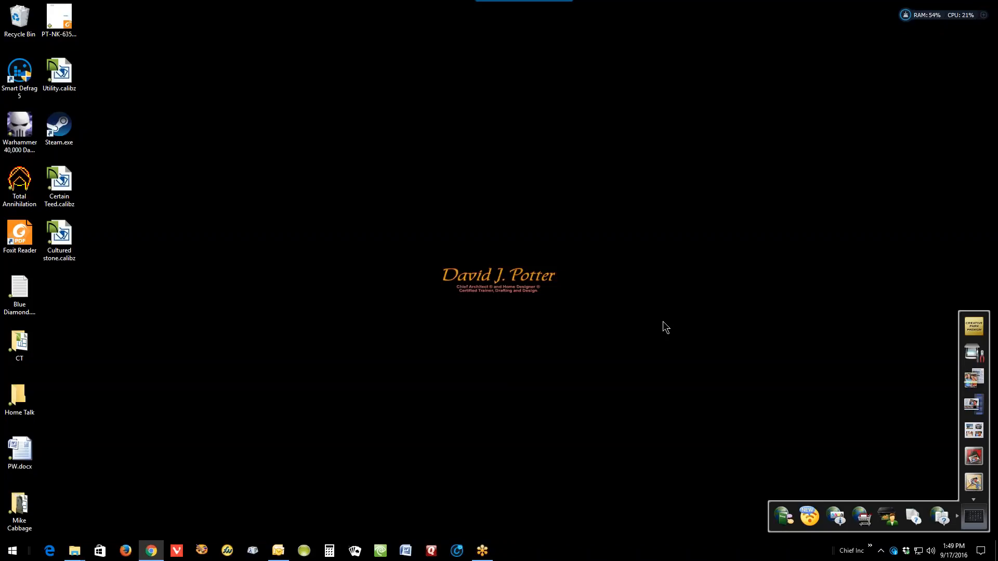